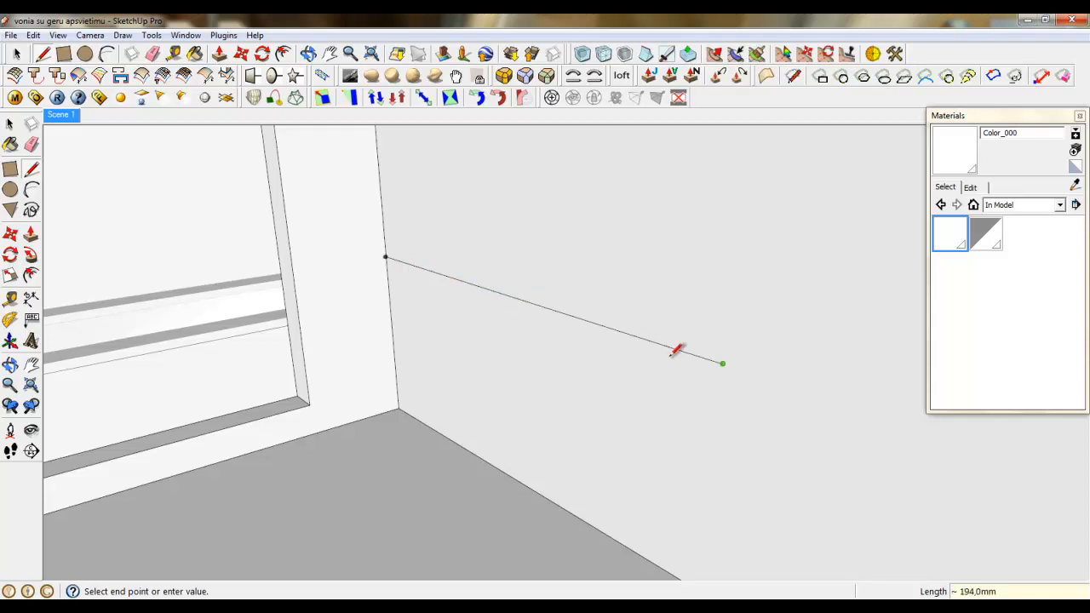
Complete the narrow strip outline on the wall beside the window corner and make it a group
click(720, 395)
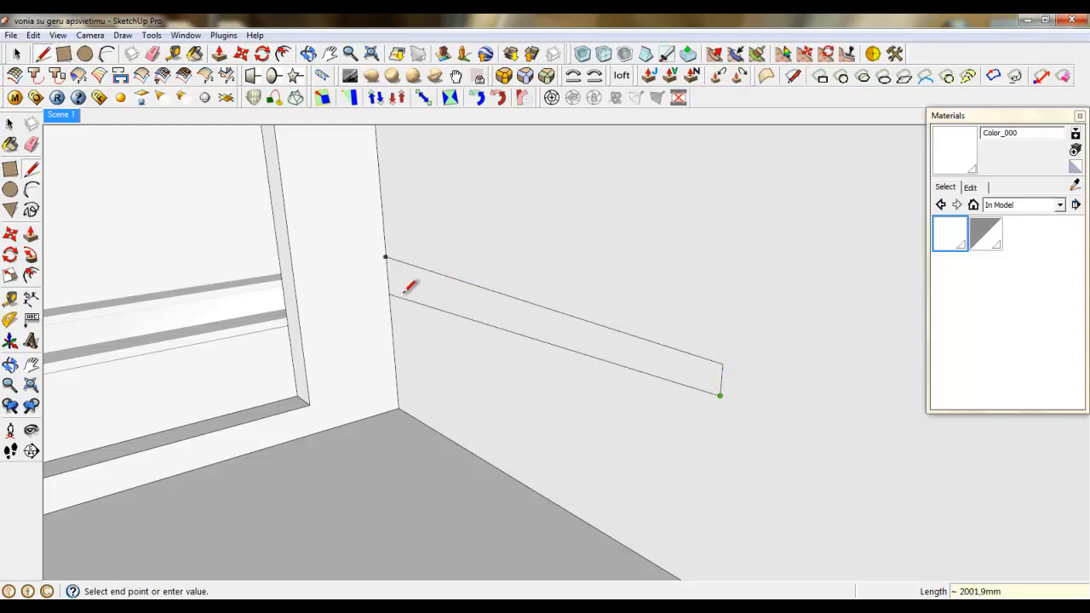
click(390, 276)
key(space)
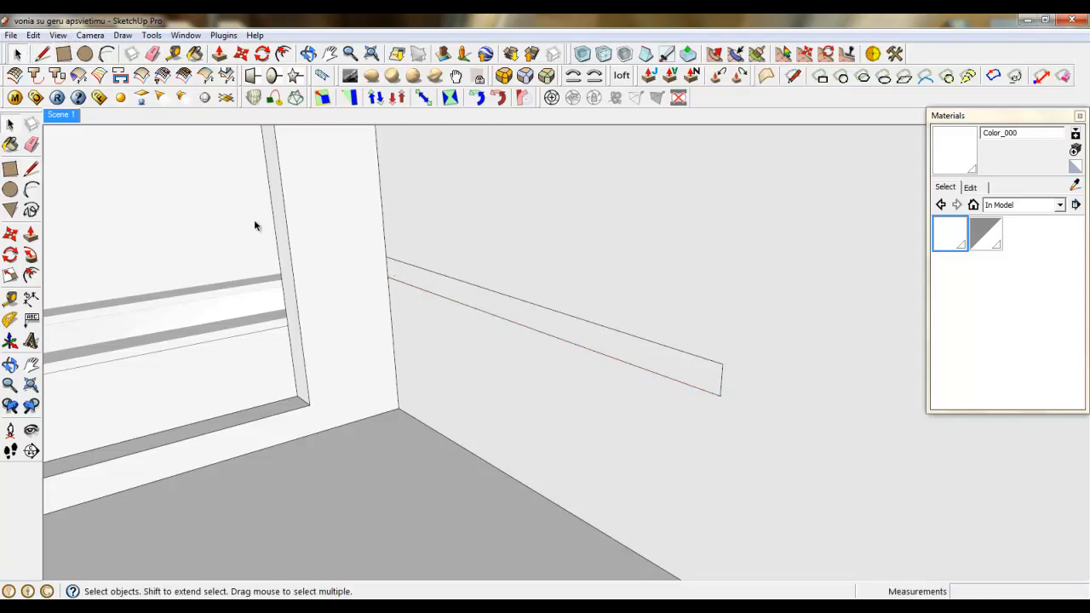
click(445, 287)
right_click(446, 288)
click(492, 406)
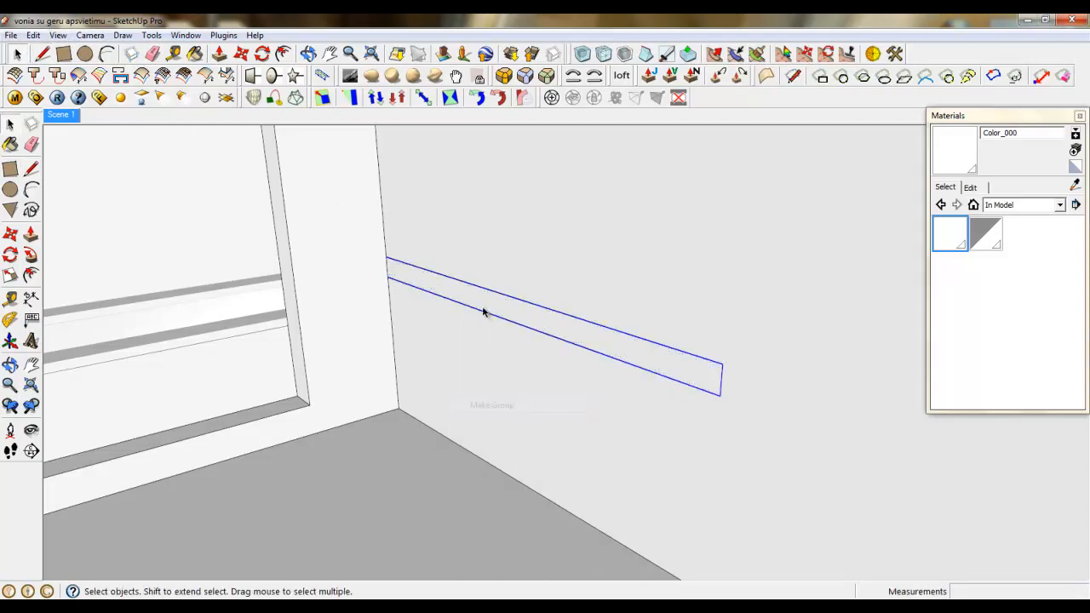
Open the strip group for editing and push/pull its face out 455 mm to form the countertop
double_click(445, 266)
click(218, 54)
drag(414, 292, 286, 307)
scroll(286, 232, up, 8)
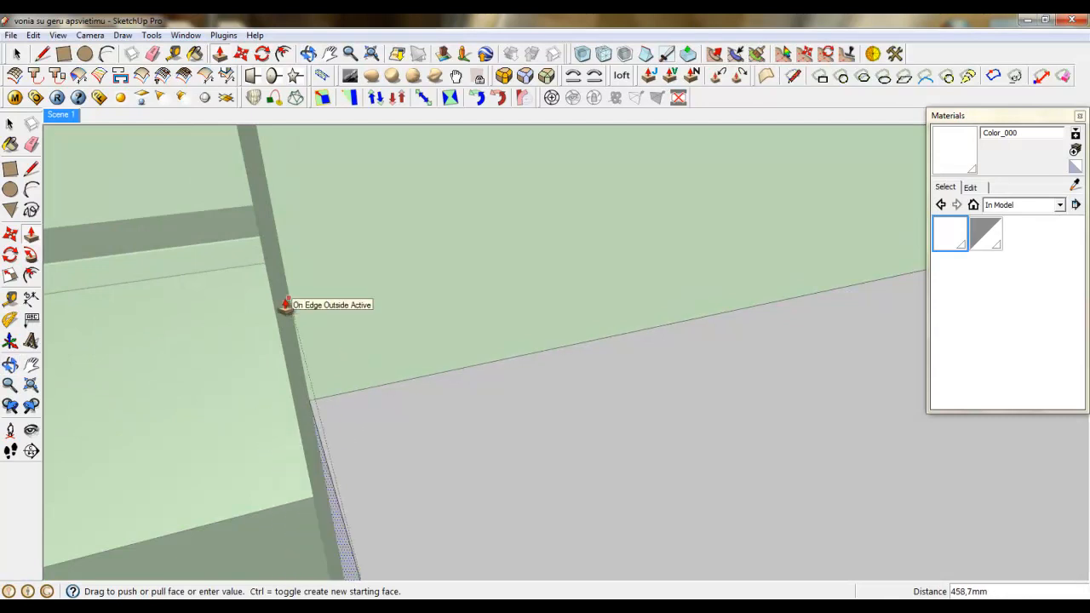
text(455)
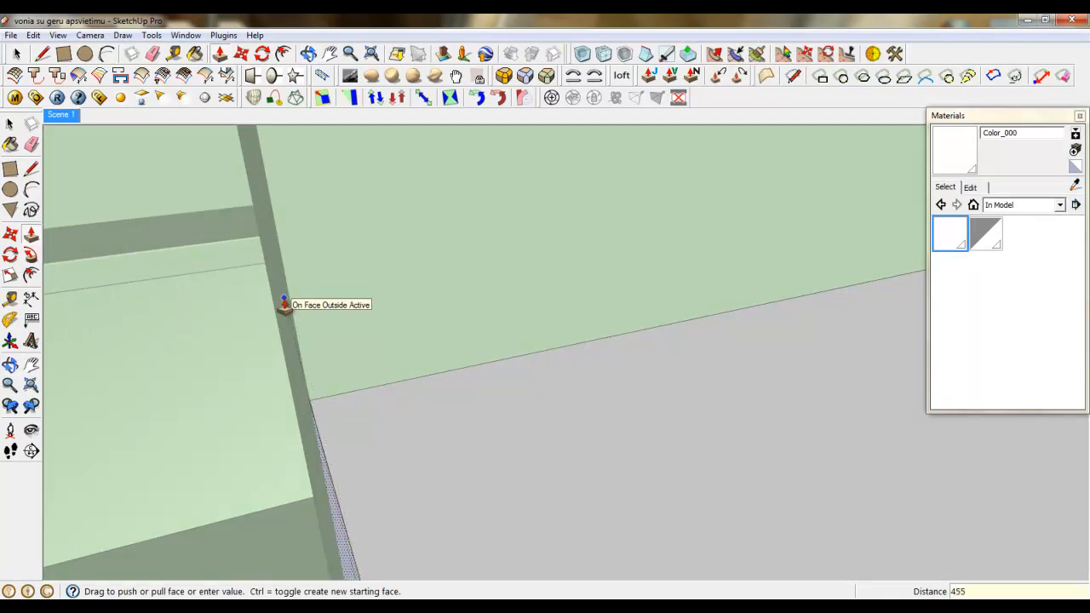
key(Return)
scroll(622, 496, down, 3)
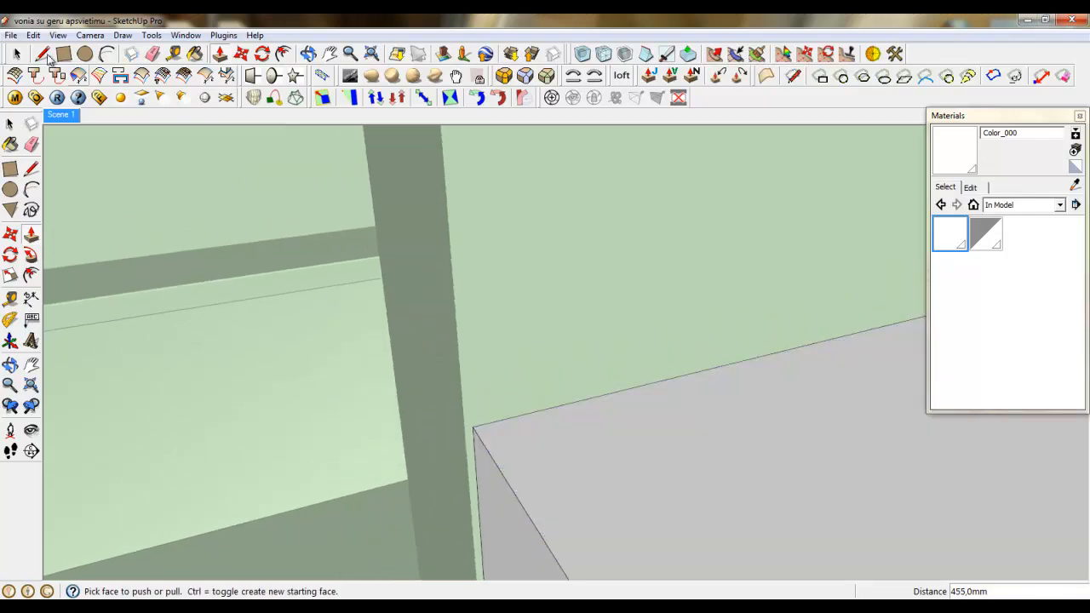
Draw a line about 400 mm long from the countertop's back edge toward the front, near its left end
click(16, 49)
scroll(397, 378, down, 5)
middle_drag(430, 369, 579, 446)
scroll(375, 426, down, 2)
scroll(625, 497, up, 2)
scroll(378, 426, up, 5)
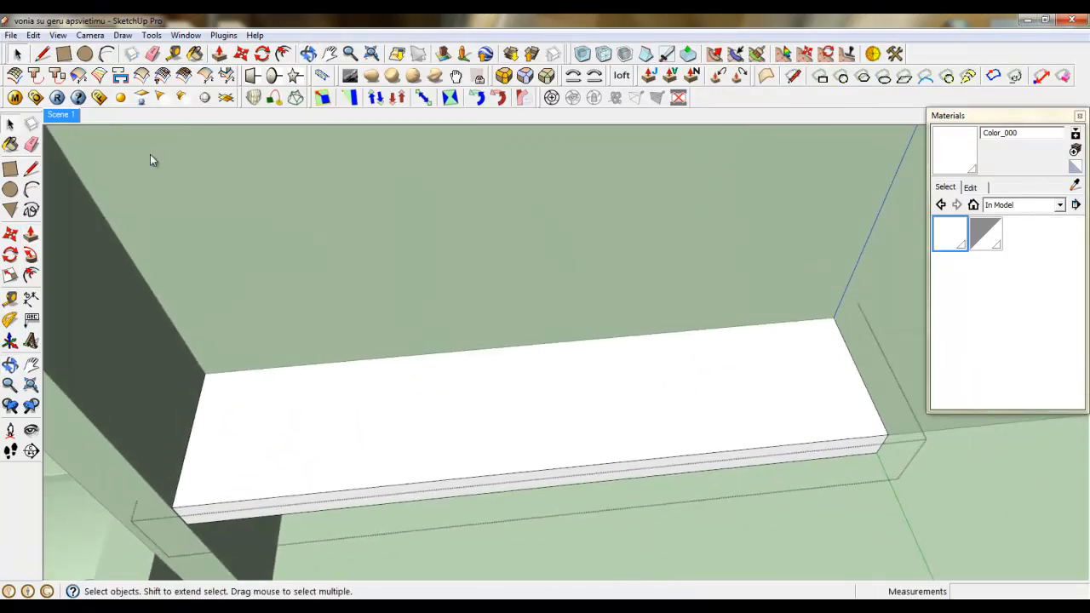
click(83, 55)
click(64, 54)
scroll(470, 312, down, 2)
middle_drag(470, 311, 366, 401)
scroll(308, 389, up, 2)
scroll(315, 383, up, 2)
click(43, 53)
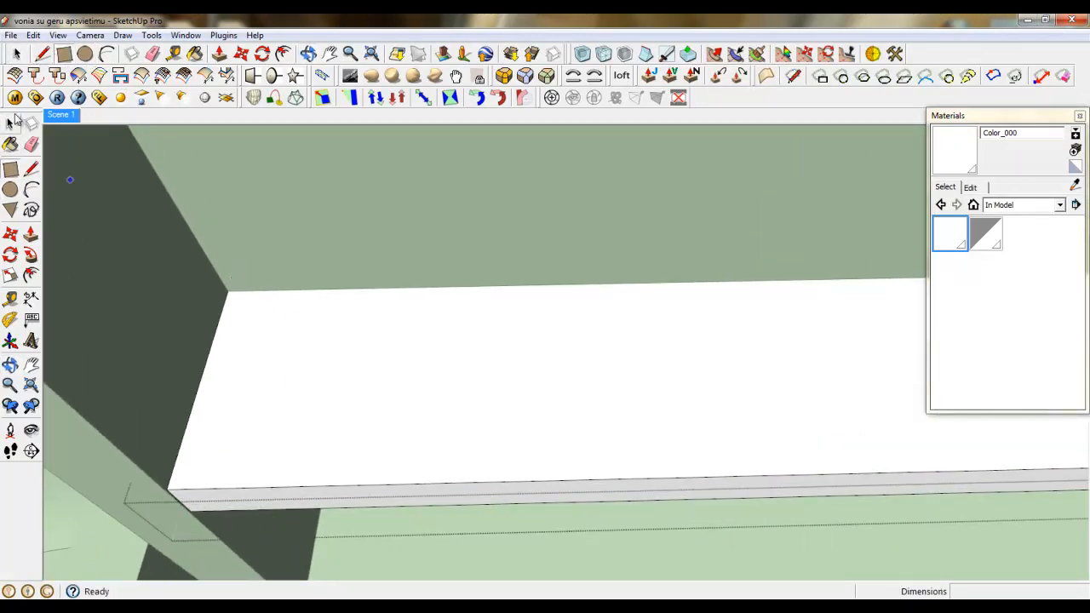
click(296, 290)
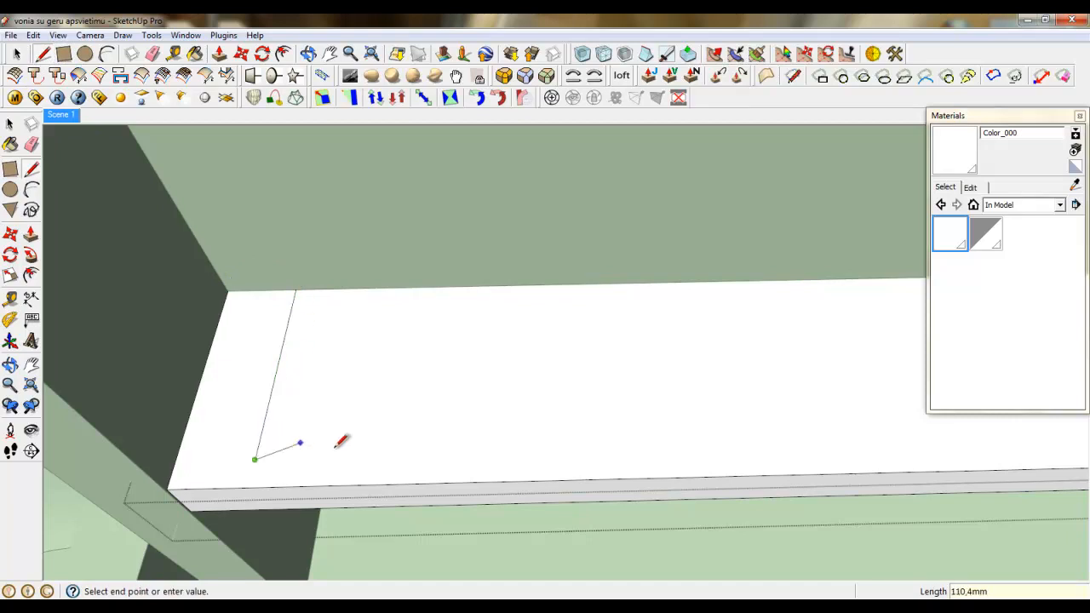
text(700)
key(Return)
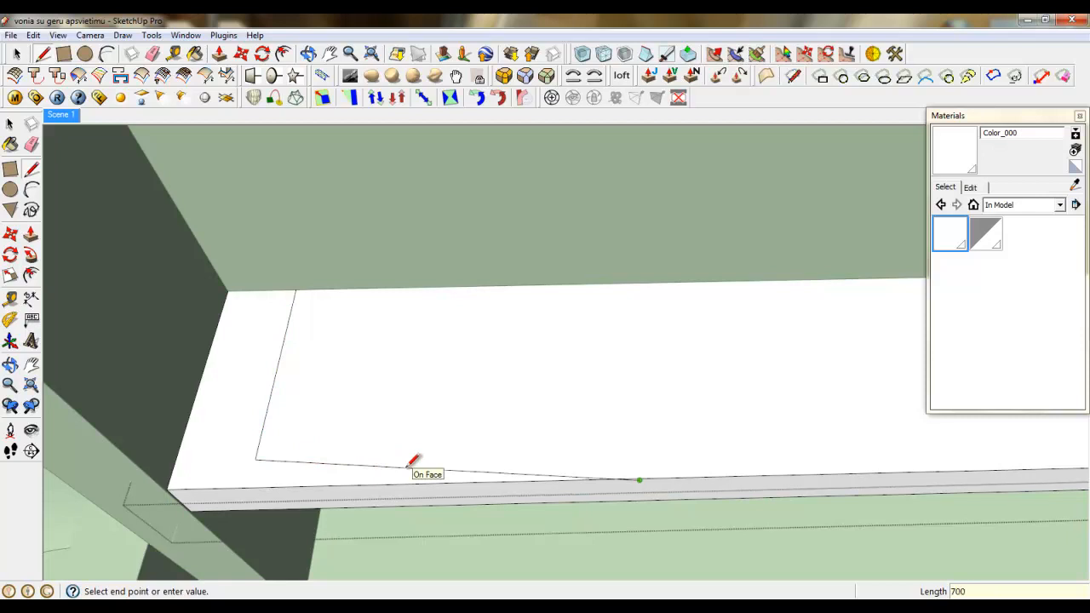
key(ctrl+z)
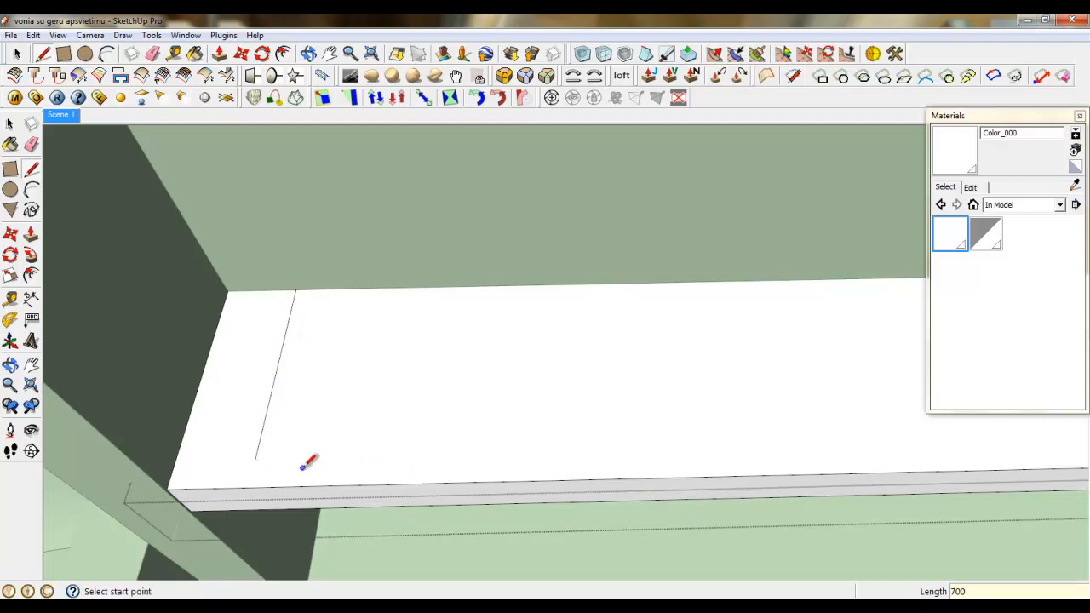
Draw a 700 mm line parallel to the countertop's front edge and close the rectangle back to the rear edge
click(255, 460)
text(700)
key(Return)
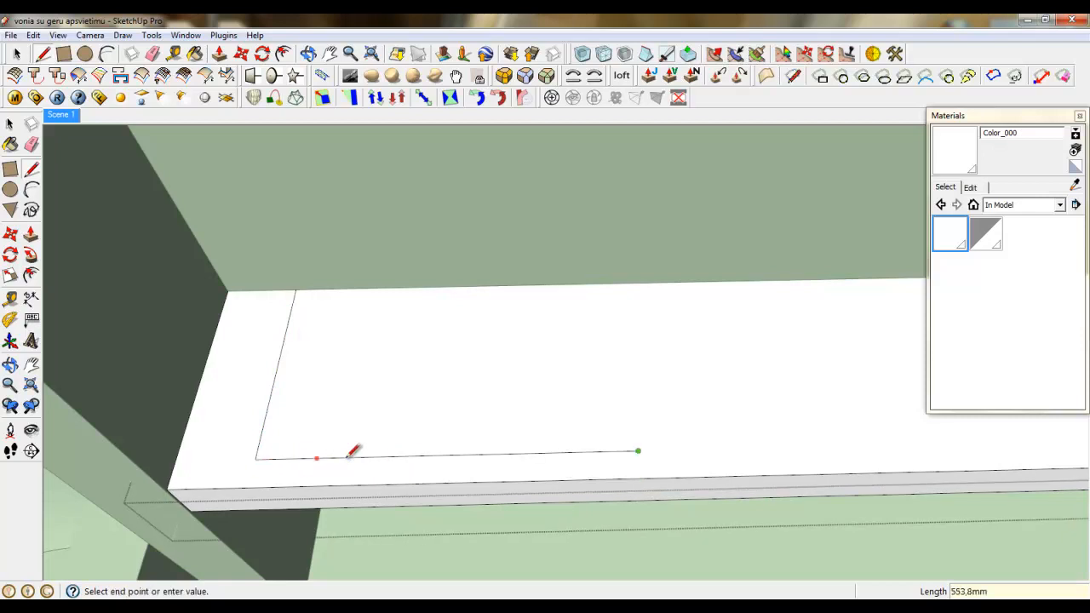
click(623, 285)
Delete the rectangular face from the countertop's top to open the basin cutout
middle_drag(663, 364, 501, 328)
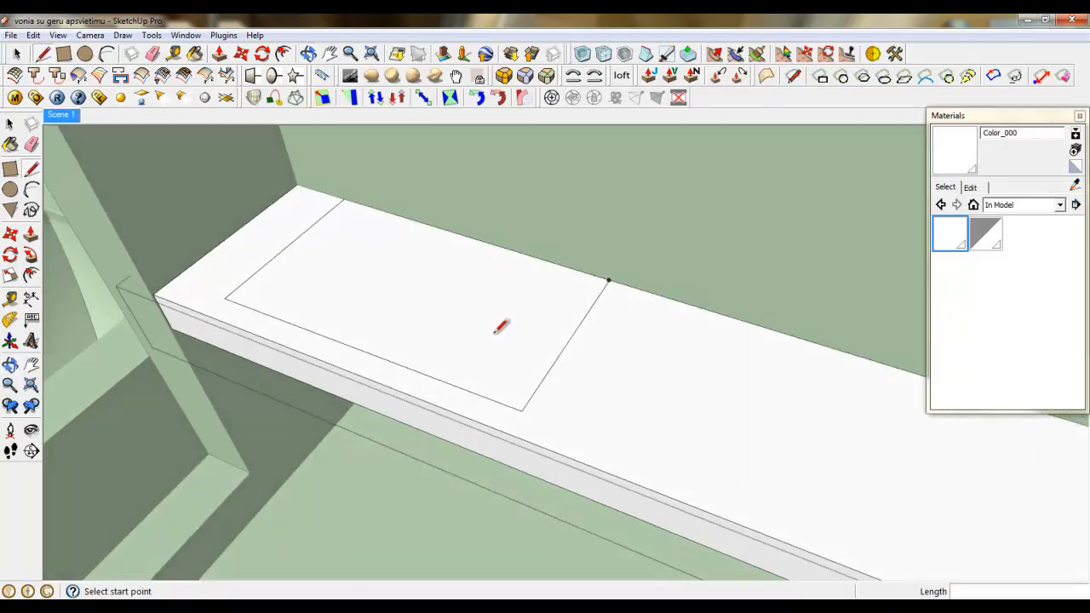
click(14, 56)
scroll(321, 193, up, 2)
click(416, 251)
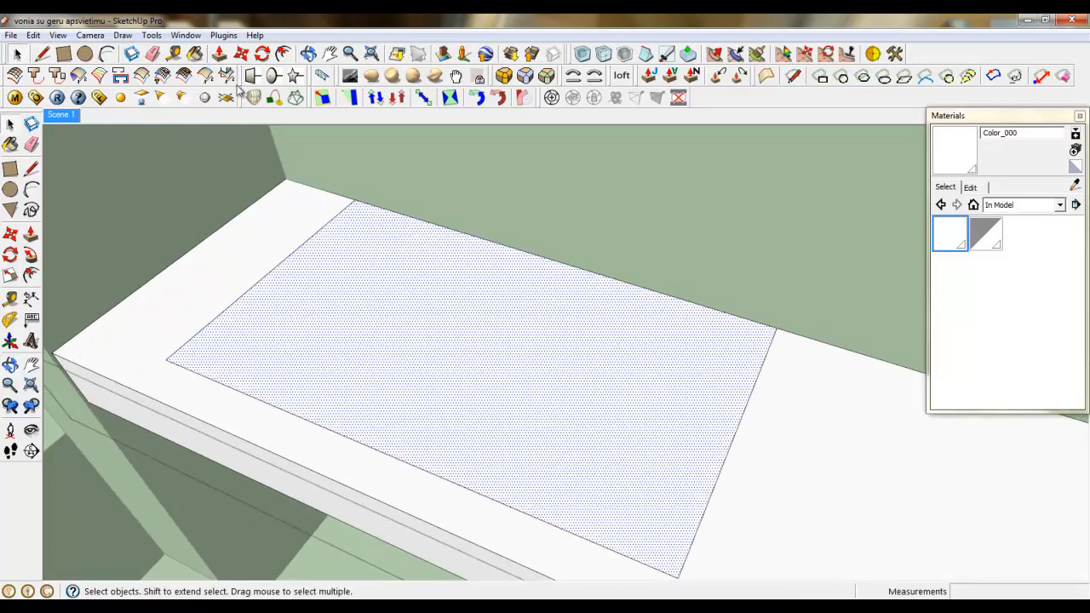
key(Delete)
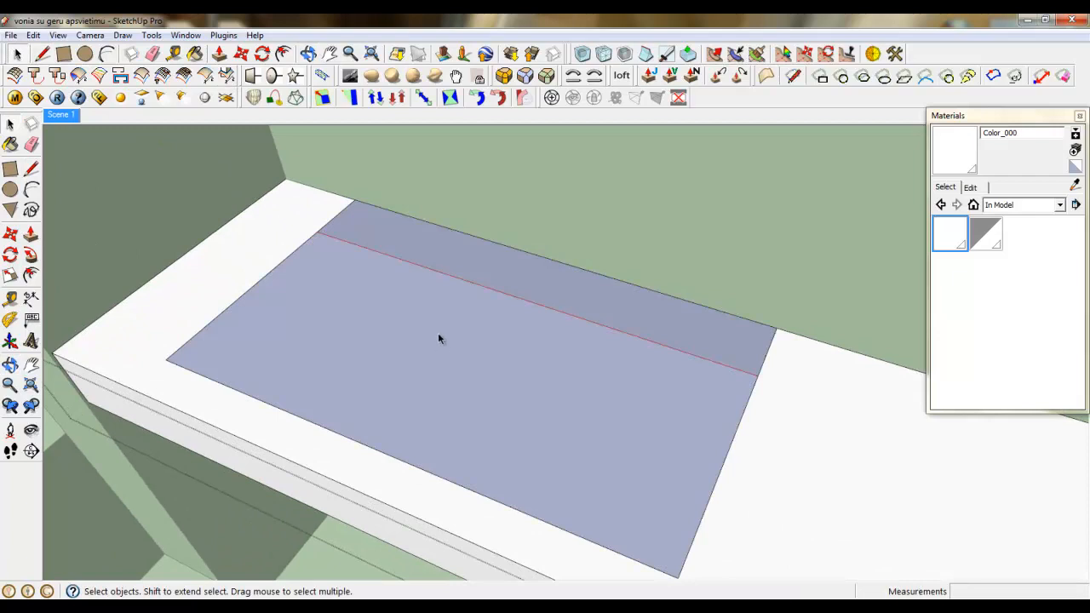
Draw an arc between the cutout's two back corners, sagging about 88 mm vertically into the countertop
click(106, 54)
middle_drag(448, 292, 608, 256)
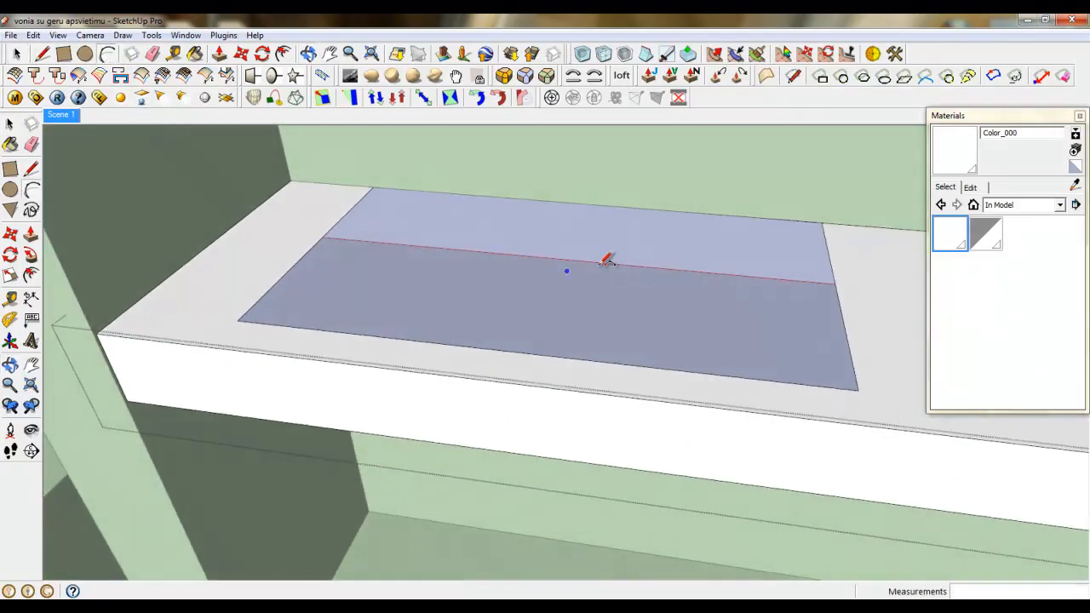
click(372, 186)
click(821, 223)
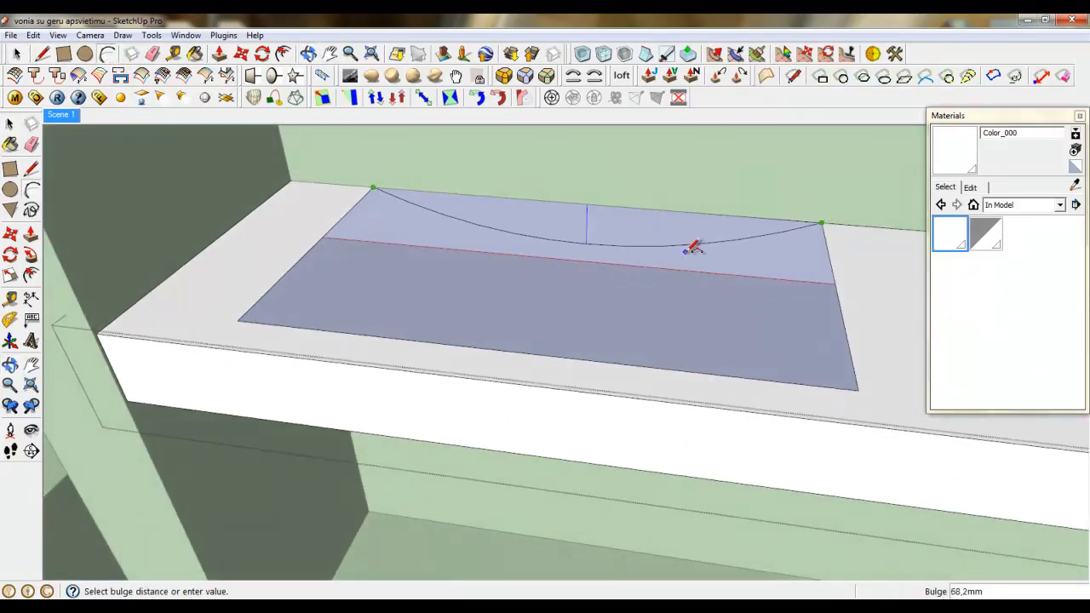
click(682, 255)
Open the sagging arc's entity info at its segment count
right_click(679, 255)
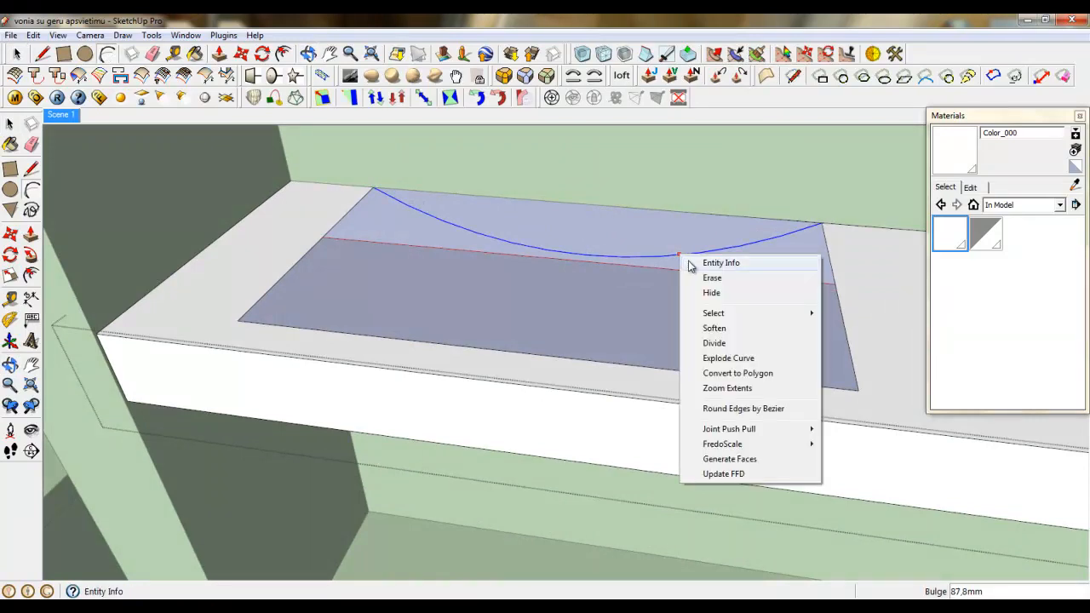
click(691, 264)
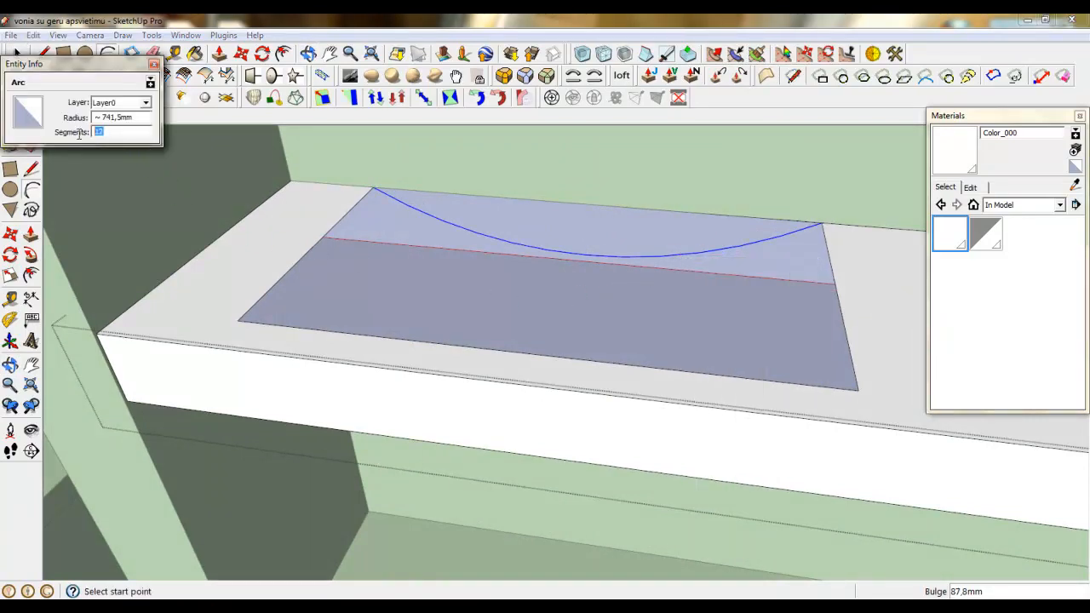
click(154, 64)
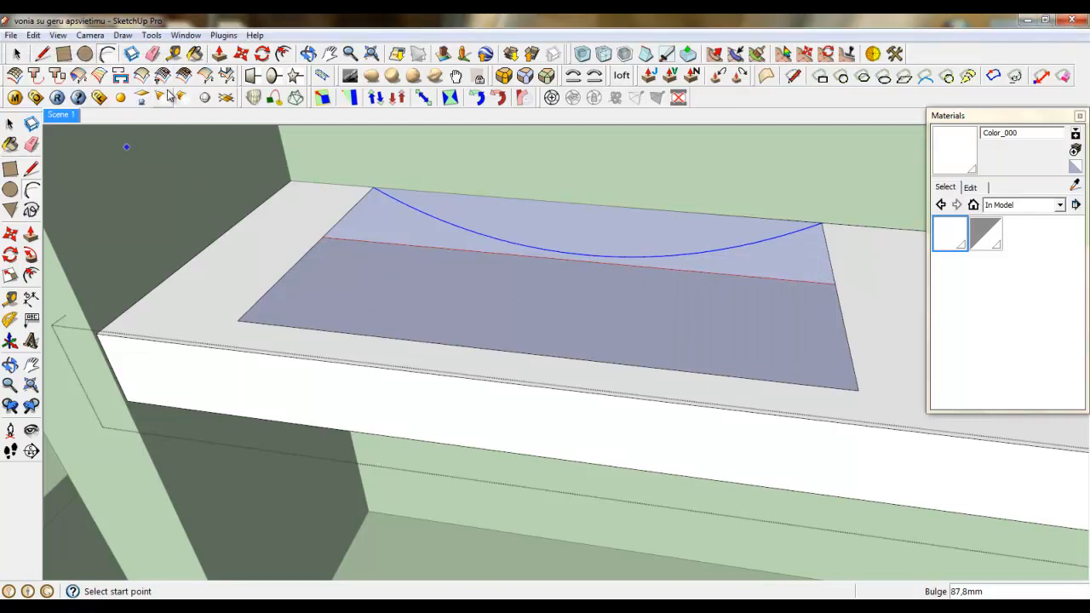
Draw an outward arc with a 5 mm bulge between the corners of the cutout's left side
click(107, 52)
click(374, 185)
scroll(256, 261, up, 5)
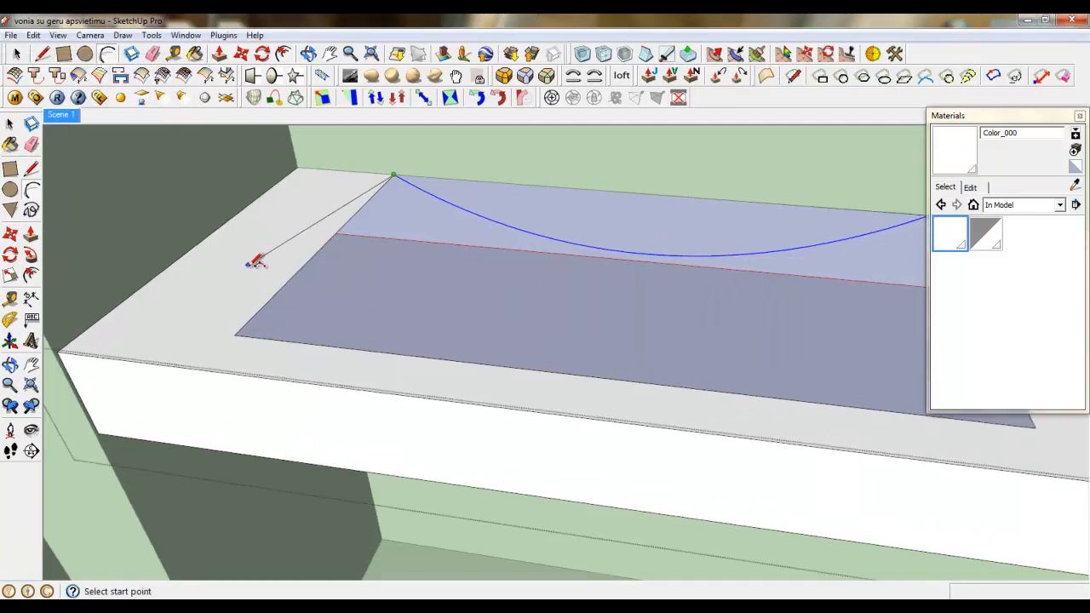
click(224, 388)
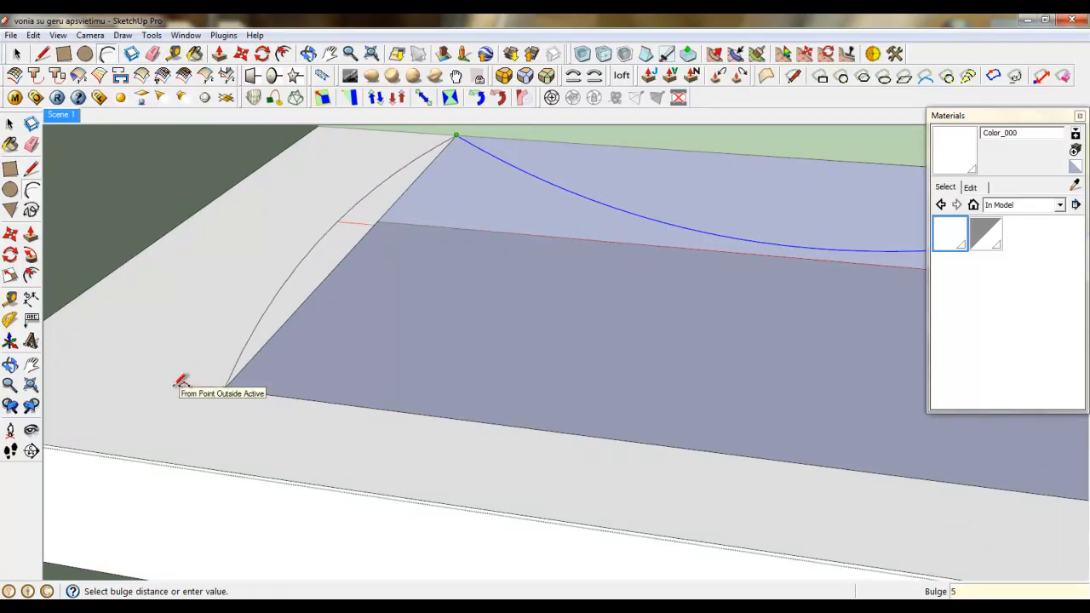
key(Escape)
scroll(175, 384, down, 5)
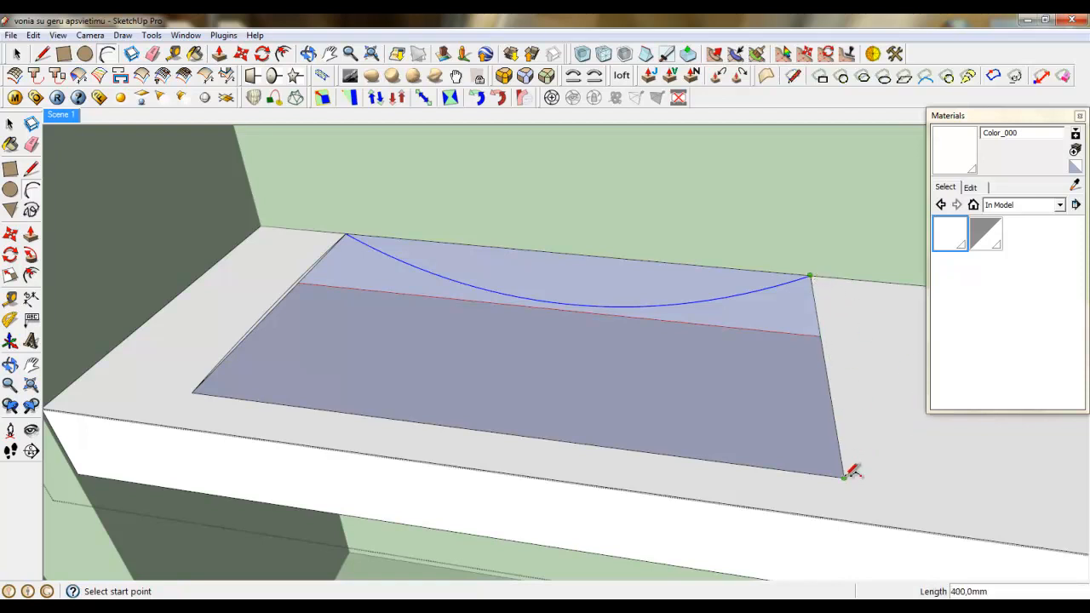
Draw an outward arc with a 5 mm bulge between the corners of the cutout's right side
click(844, 475)
click(810, 277)
text(5)
key(Return)
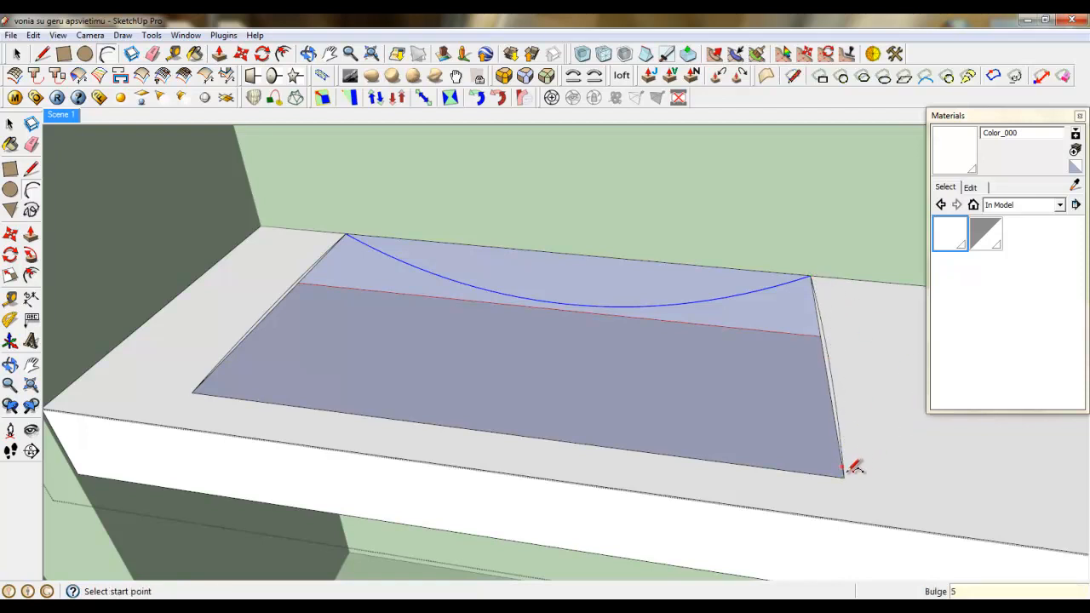
Draw a shallow outward arc between the cutout's two front corners
click(844, 475)
click(192, 392)
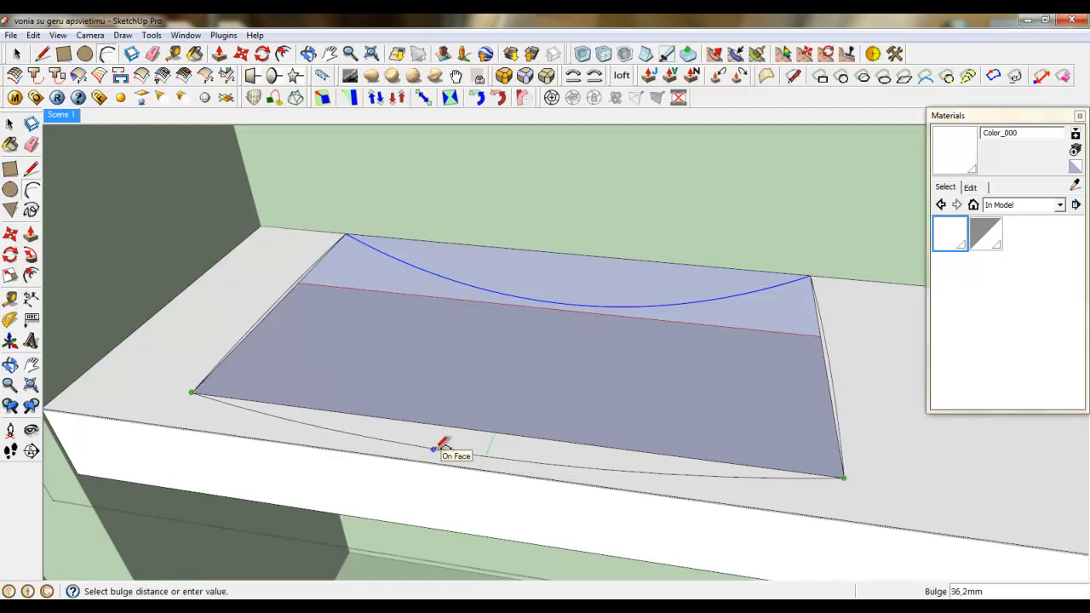
key(Escape)
key(space)
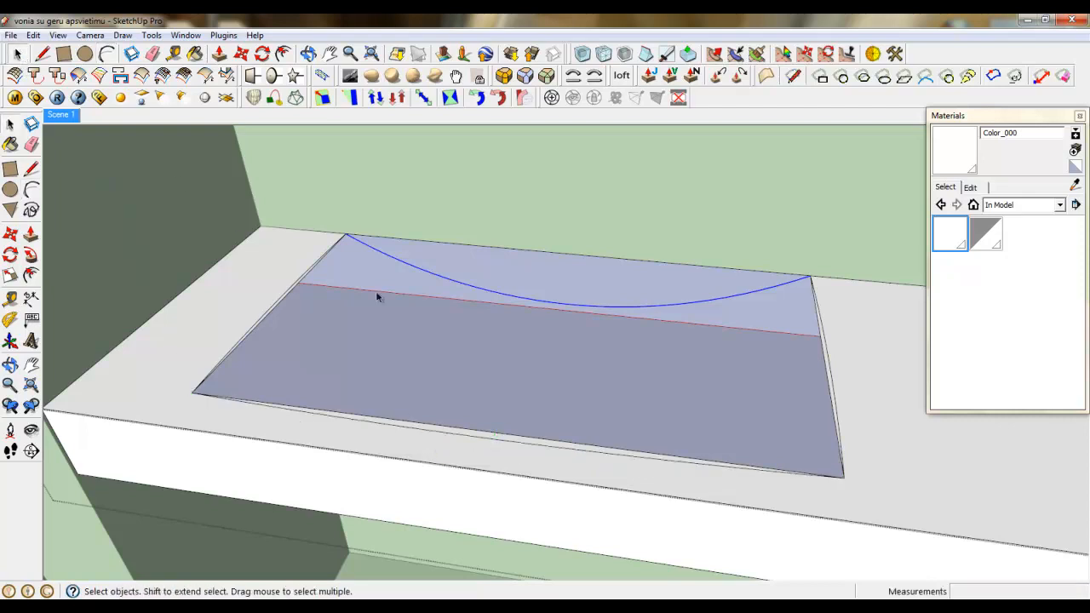
Delete the straight left, front and right edges of the cutout, keeping the curved ones
click(284, 298)
key(Delete)
click(451, 424)
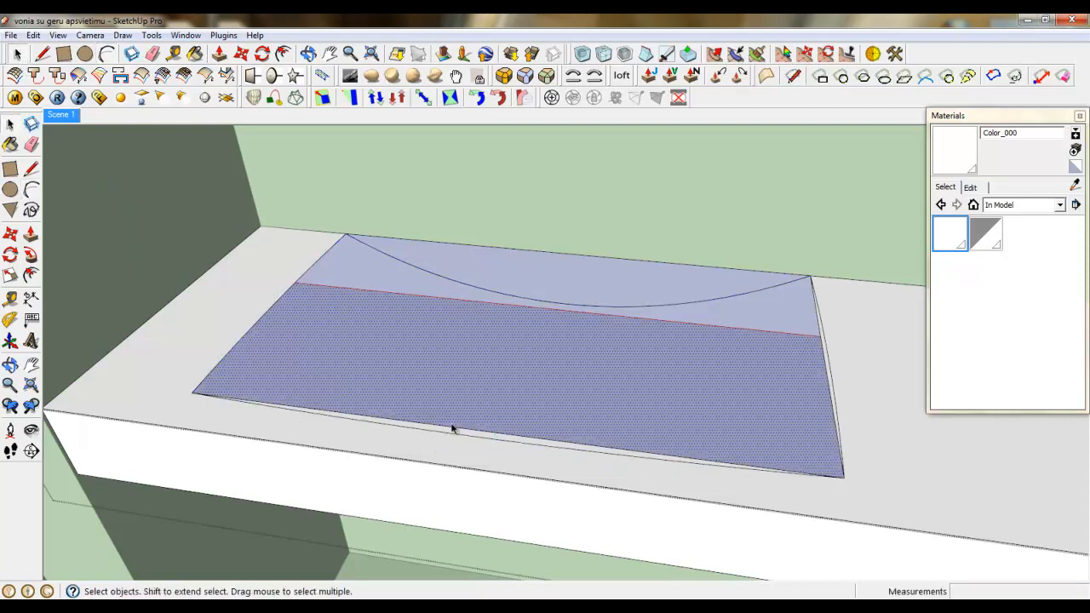
click(451, 429)
key(Delete)
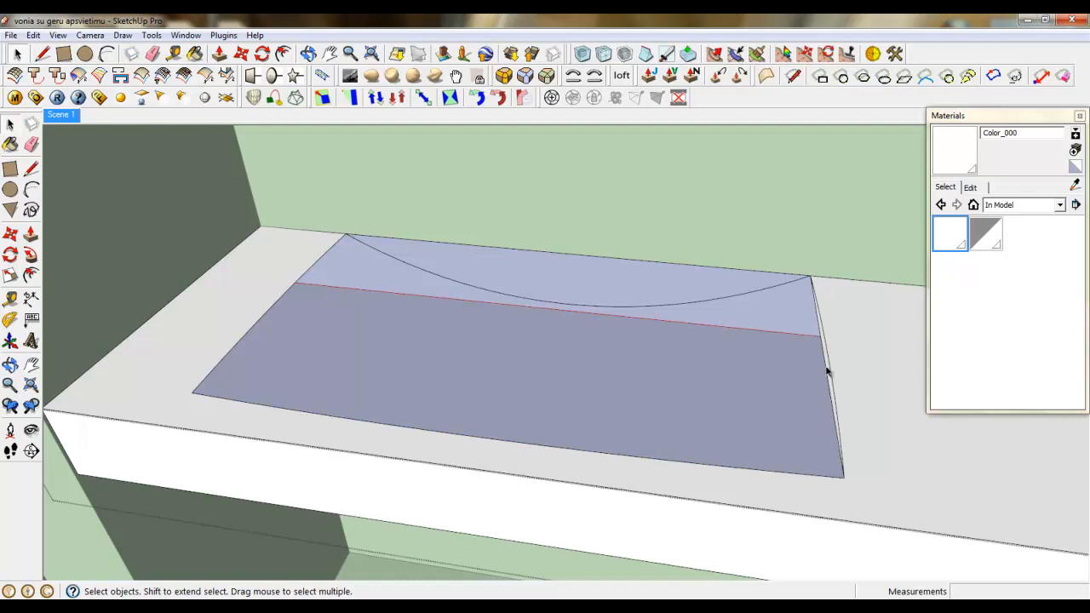
click(826, 371)
key(Delete)
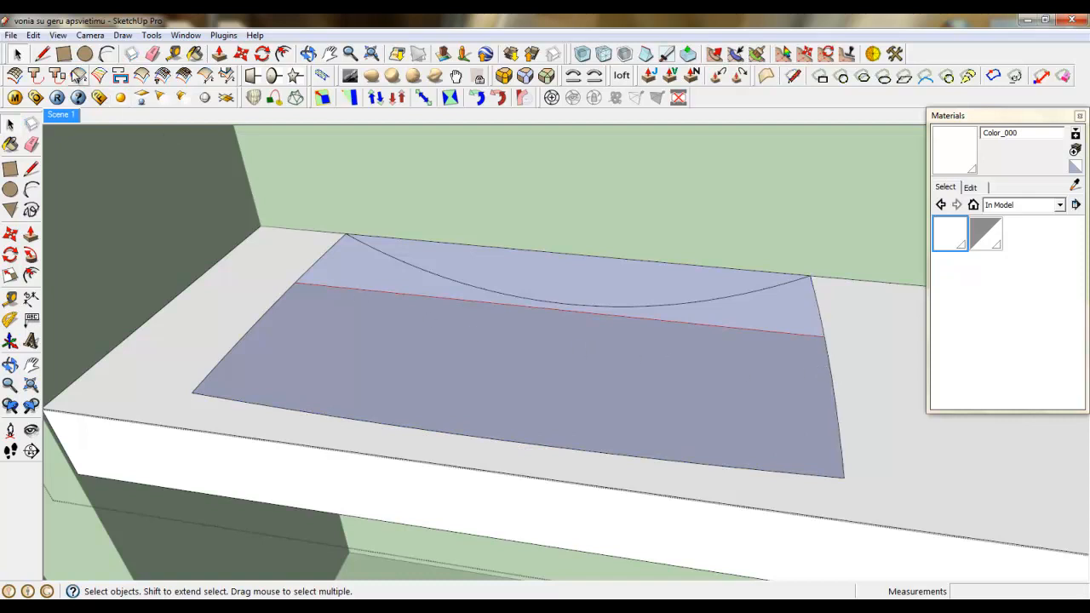
Run Extrude Edges by Rails with the sagging arc as profile, the side arcs as rails and the front arc as melding profile
click(149, 79)
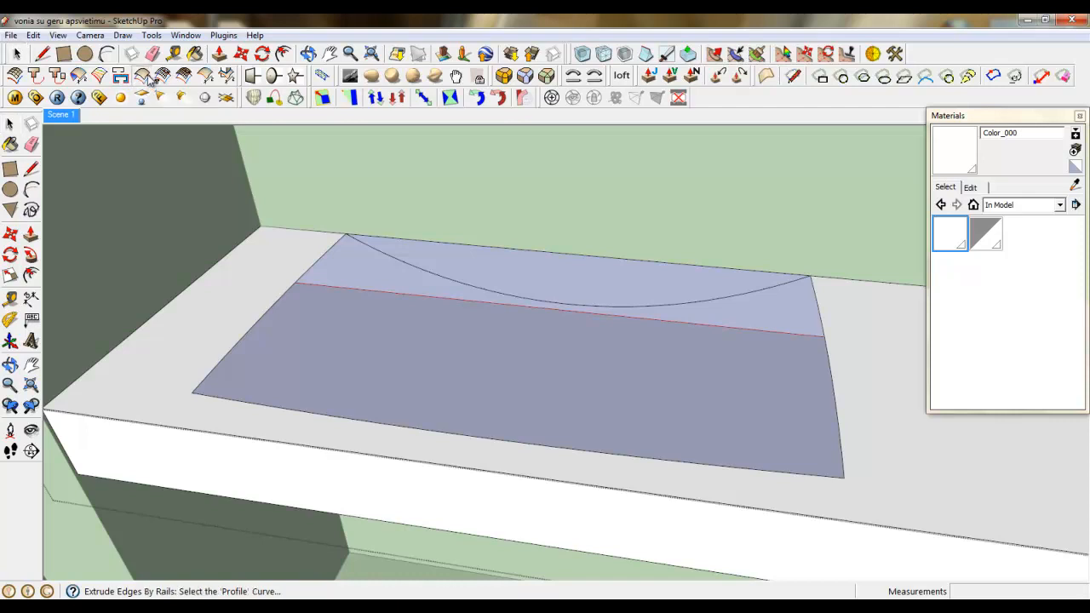
click(362, 248)
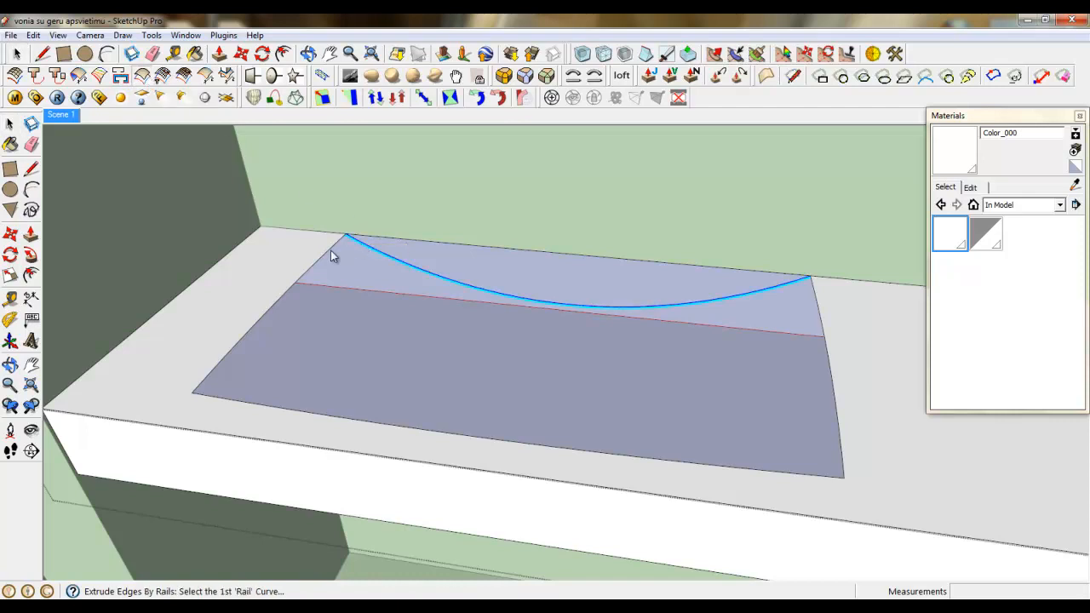
click(331, 250)
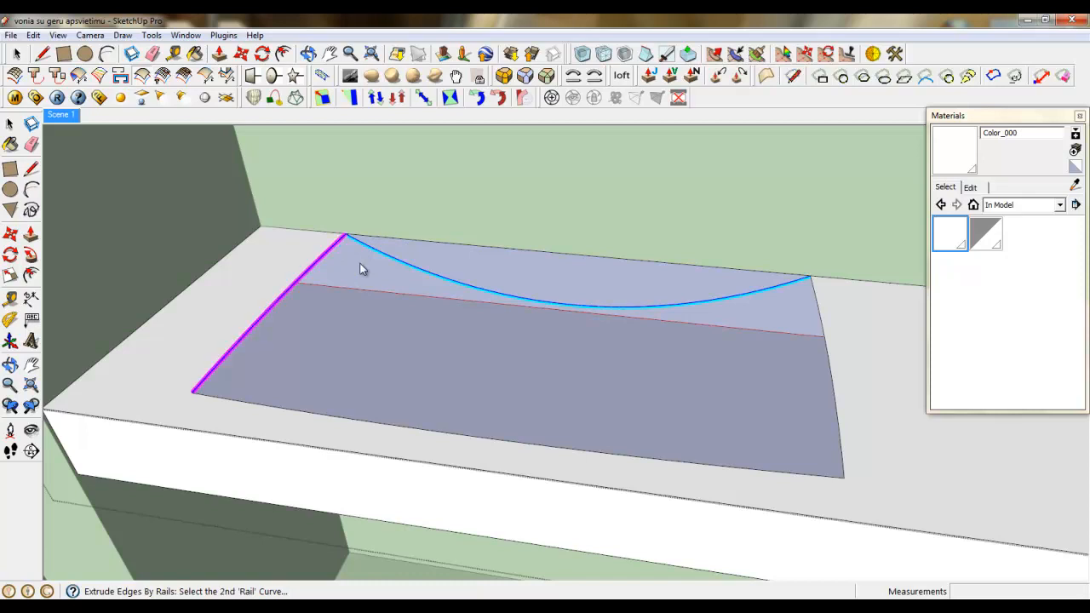
click(827, 362)
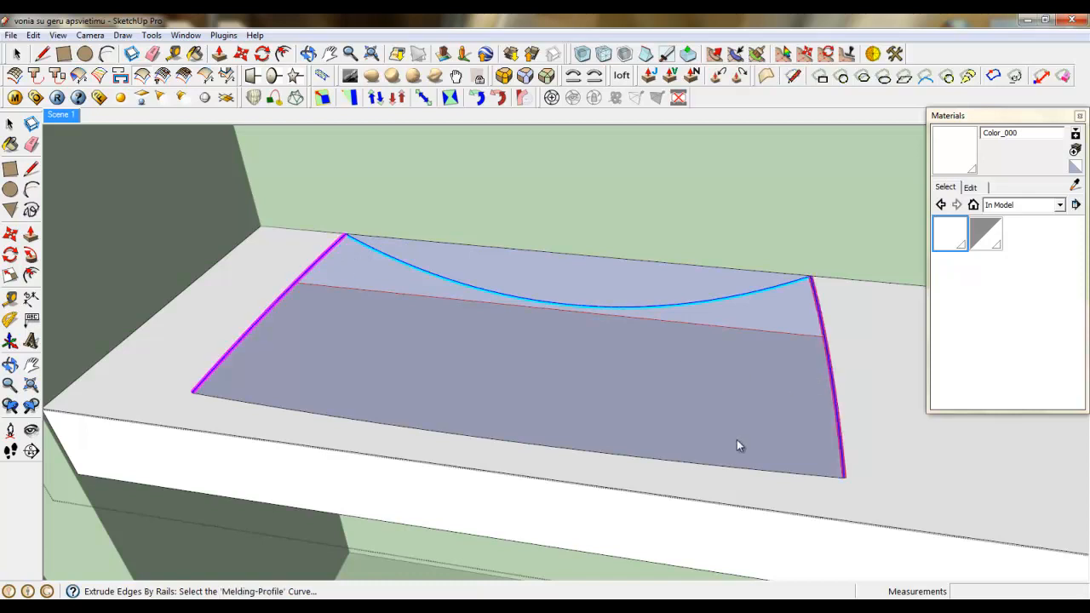
click(526, 443)
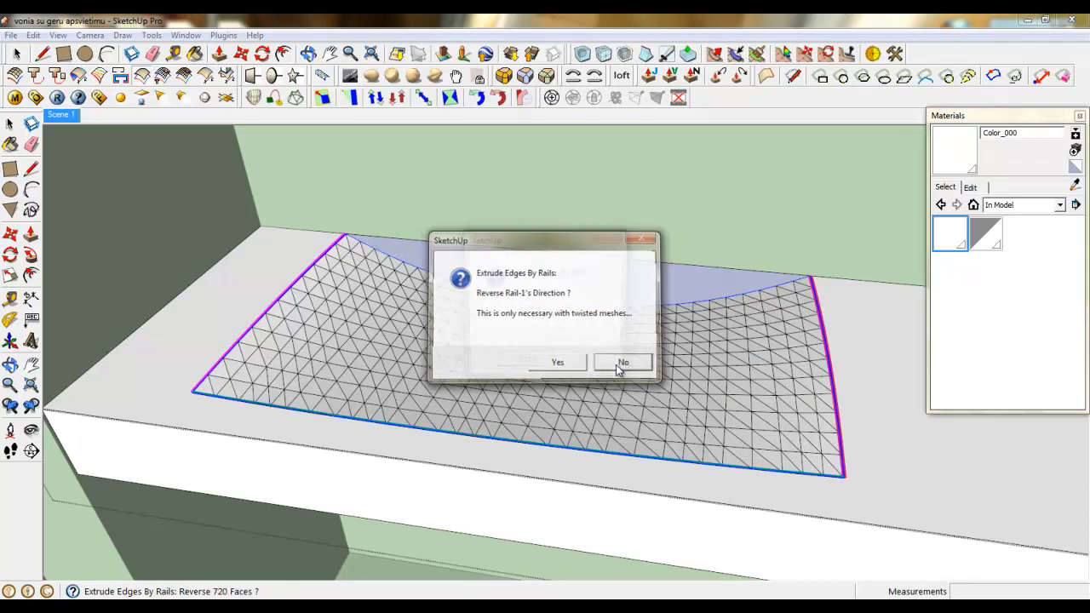
Complete the Extrude Edges by Rails basin mesh, declining rail reversal and self-intersection and keeping the original arcs
click(621, 364)
click(589, 363)
click(588, 364)
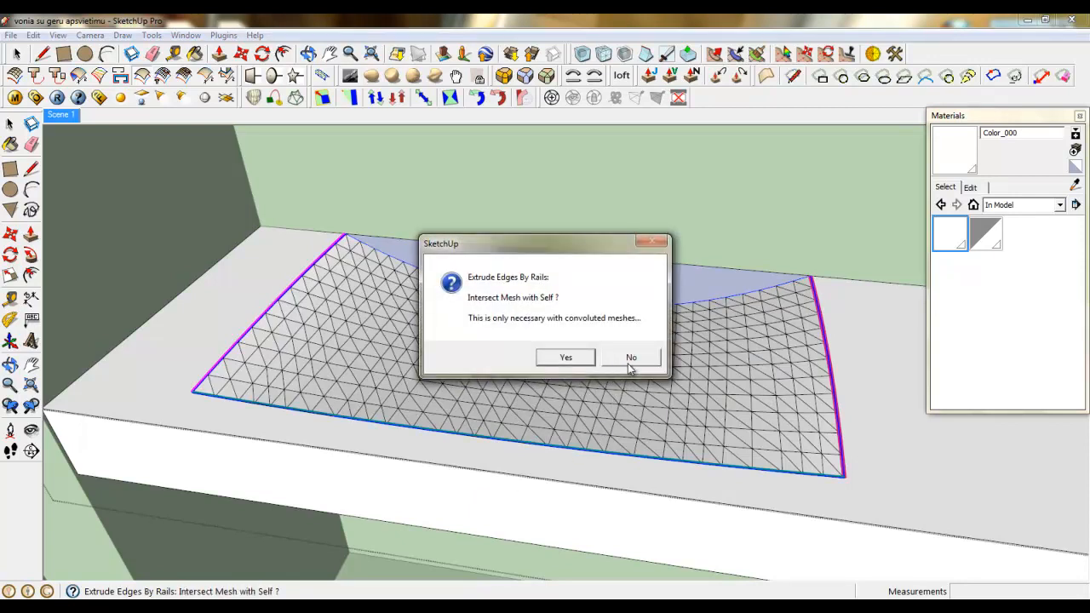
click(628, 363)
click(589, 363)
click(589, 364)
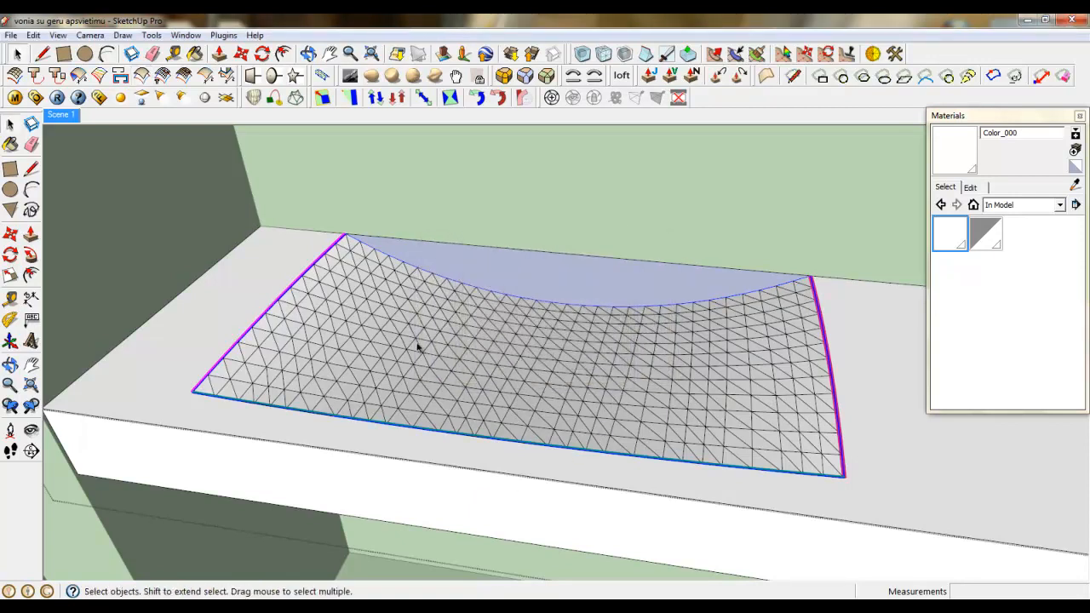
right_click(404, 261)
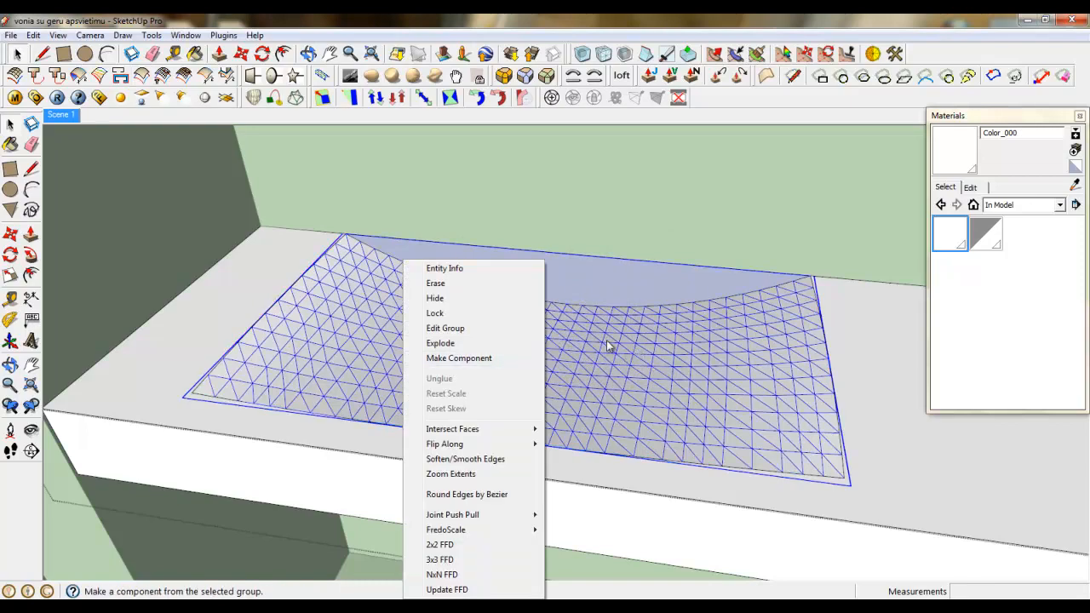
click(17, 54)
double_click(286, 283)
right_click(192, 211)
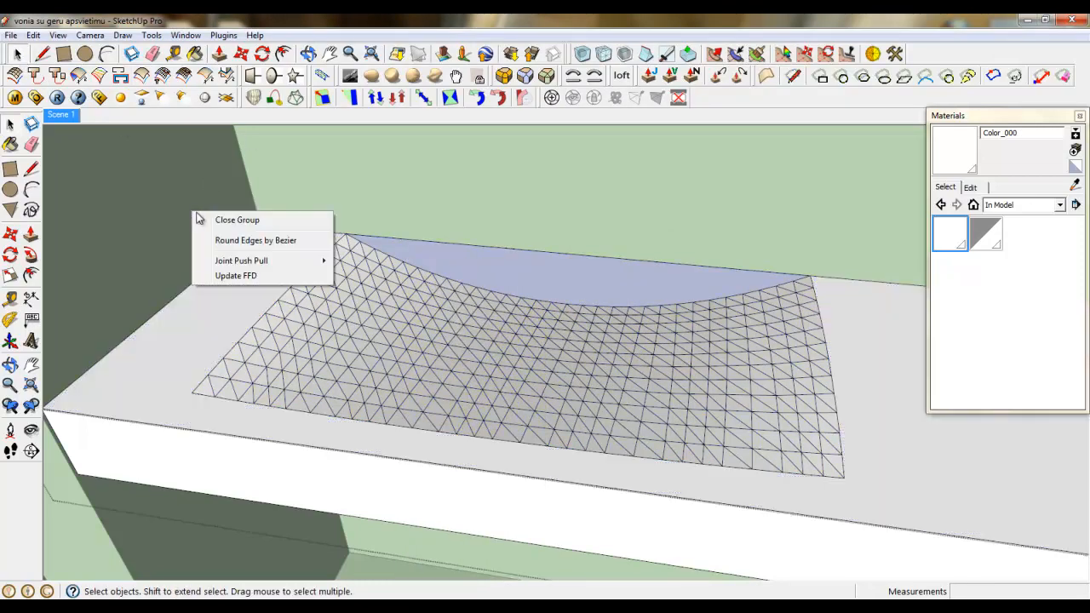
click(201, 220)
scroll(176, 344, down, 2)
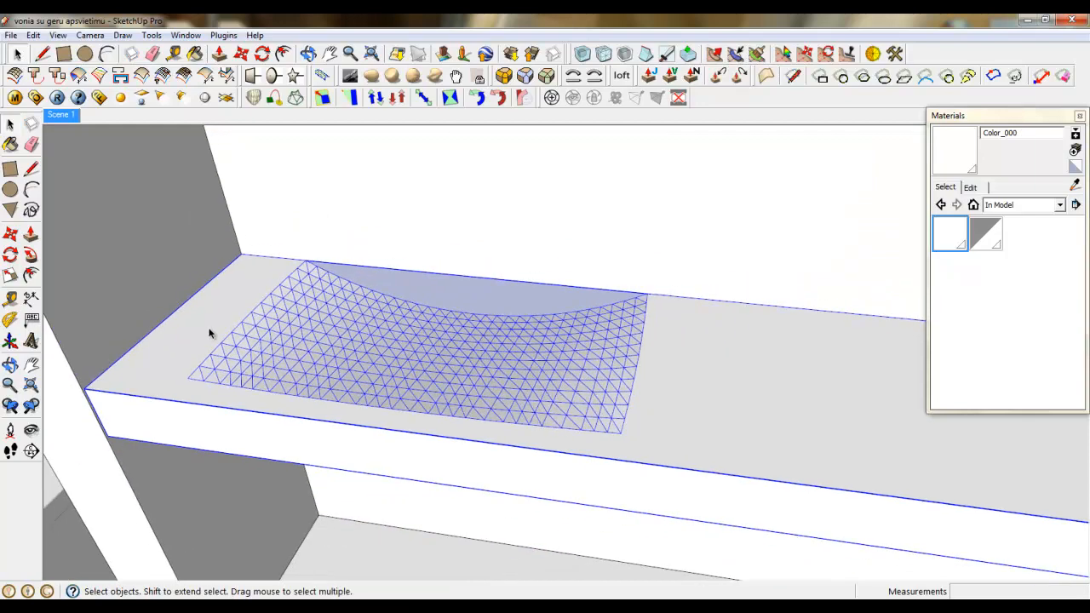
Reopen the countertop group for editing and hide the basin mesh group inside it
double_click(226, 355)
scroll(221, 340, up, 2)
right_click(250, 356)
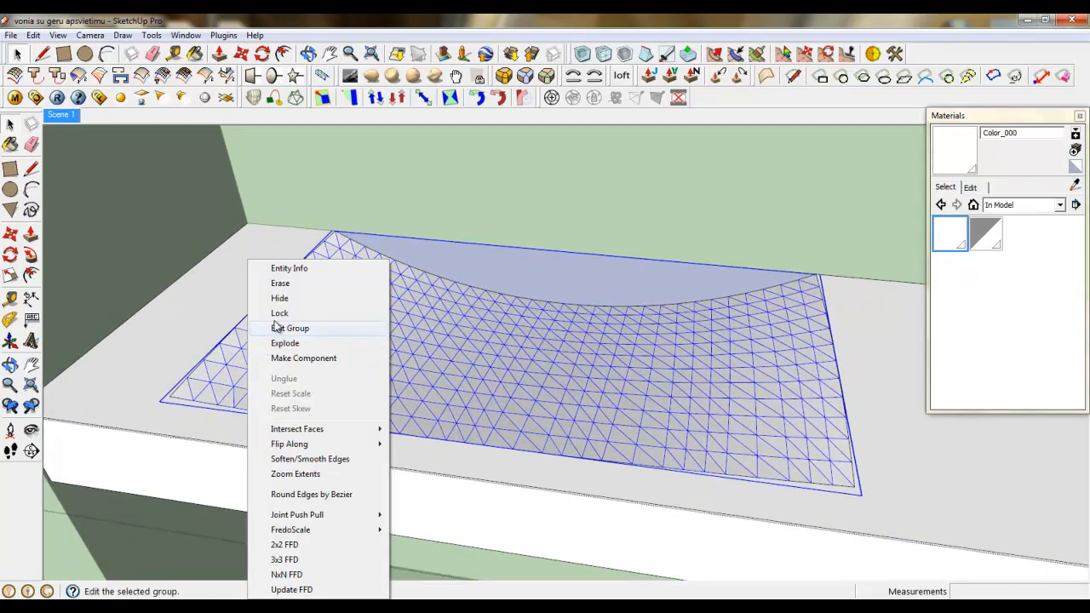
click(281, 296)
Copy the cutout's two side arcs, front arc and sagging back arc about 847 mm along the countertop for a second basin
scroll(228, 341, up, 2)
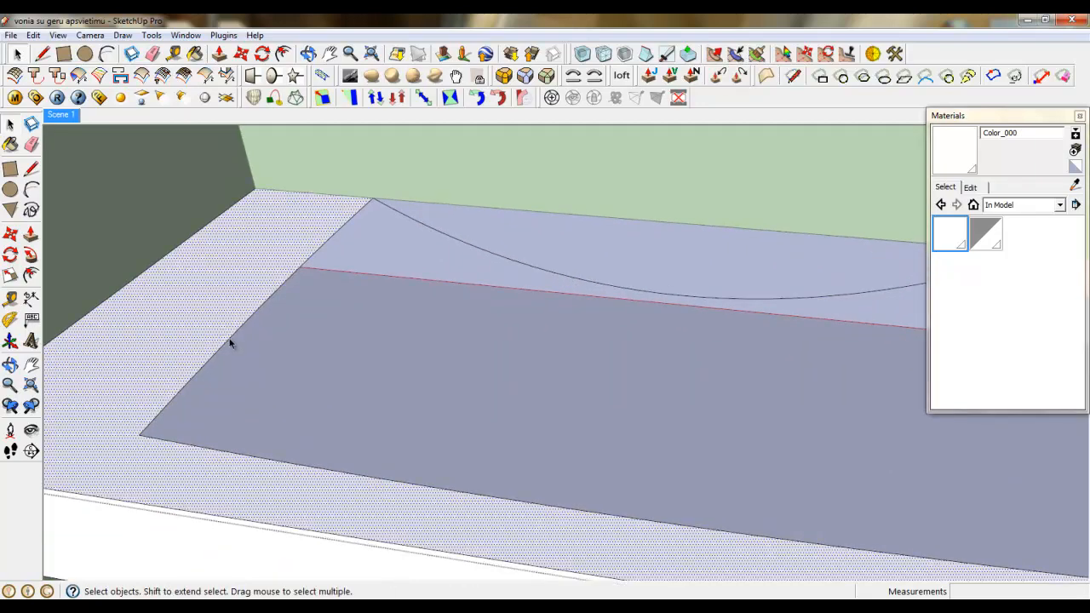
click(234, 339)
shift+click(389, 209)
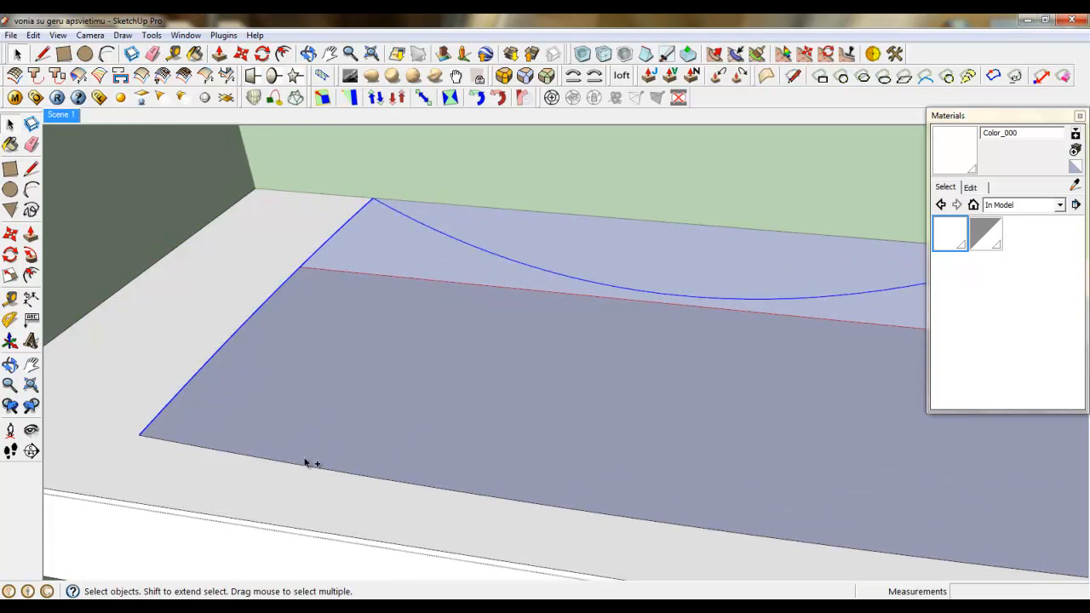
ctrl+click(305, 465)
scroll(195, 401, down, 3)
scroll(691, 448, up, 3)
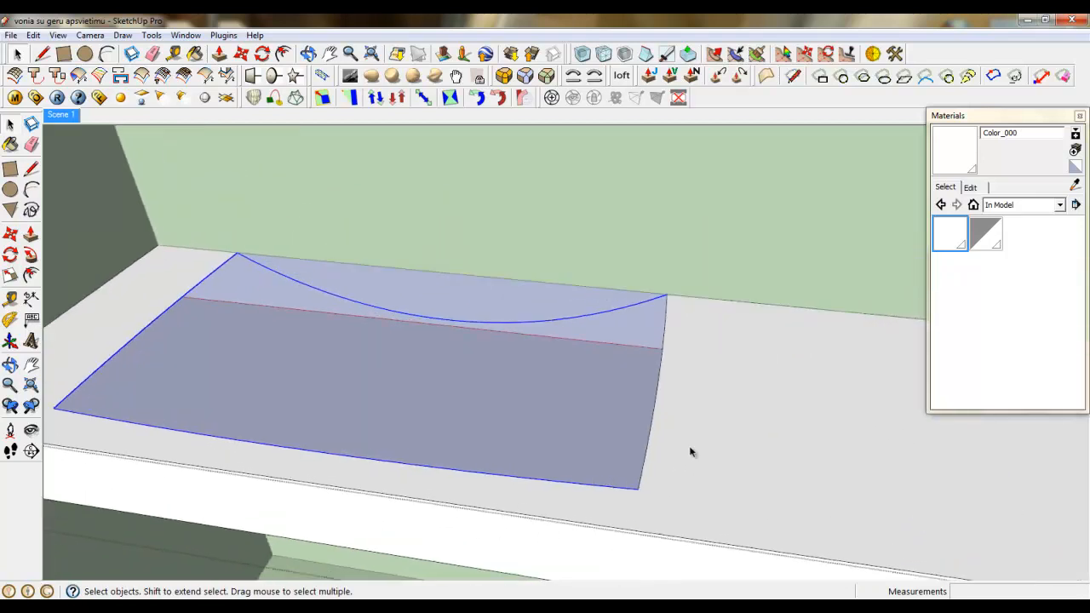
ctrl+click(624, 418)
scroll(231, 457, down, 3)
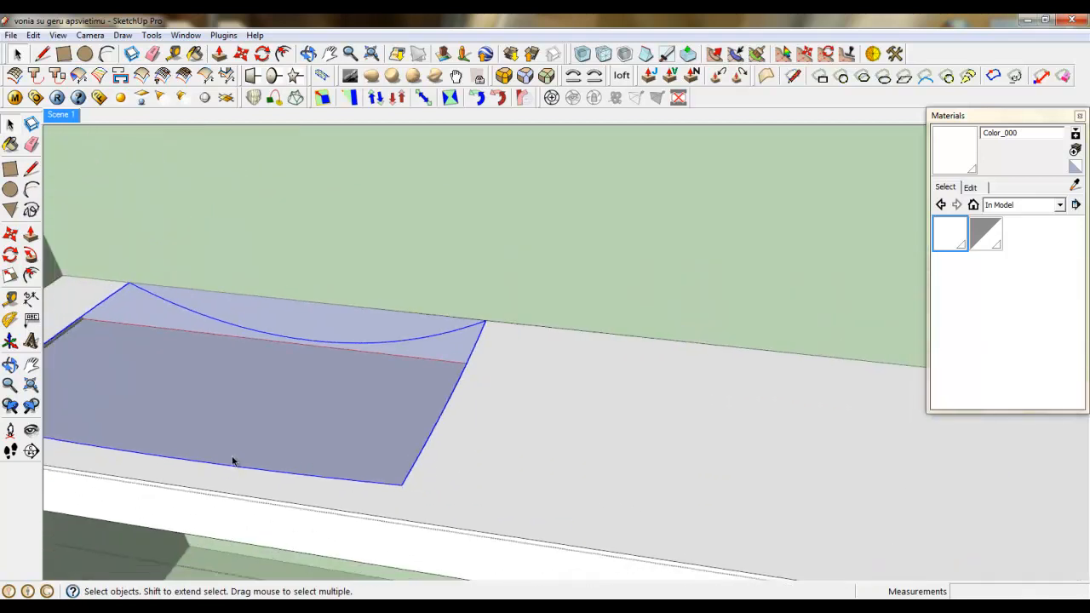
click(241, 54)
click(460, 452)
key(ctrl)
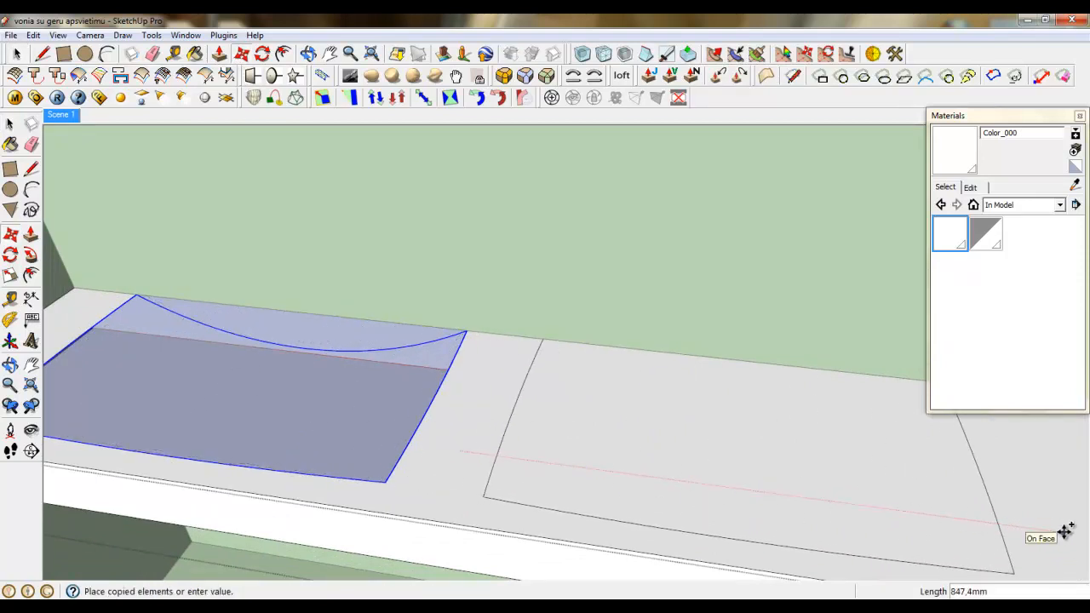
click(1065, 532)
Delete the countertop face enclosed by the copied arcs to open the second basin cutout
click(16, 53)
click(754, 431)
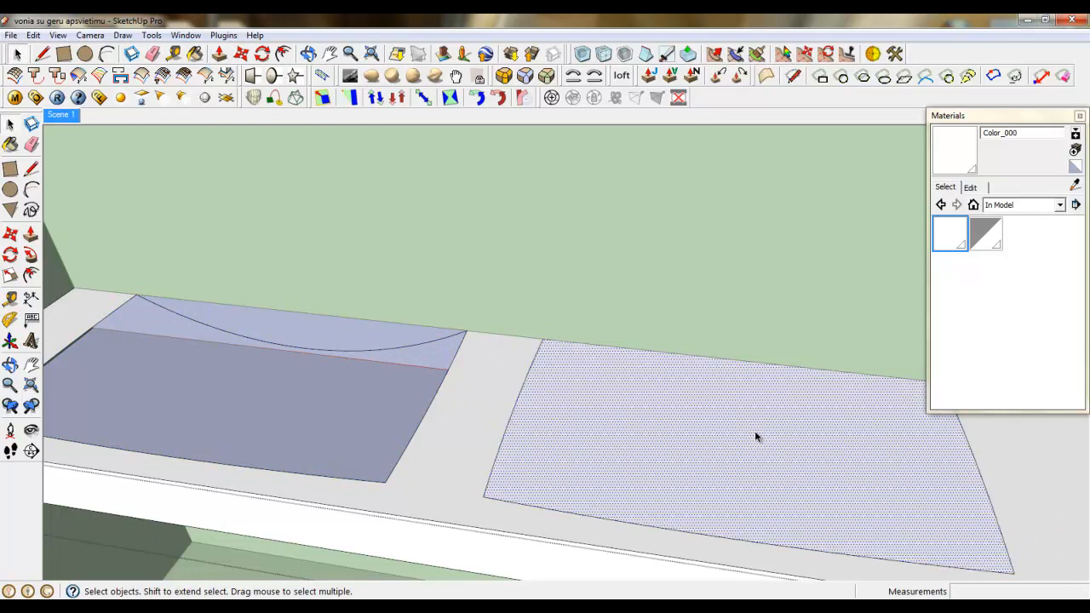
key(Delete)
scroll(856, 460, down, 2)
scroll(397, 451, up, 1)
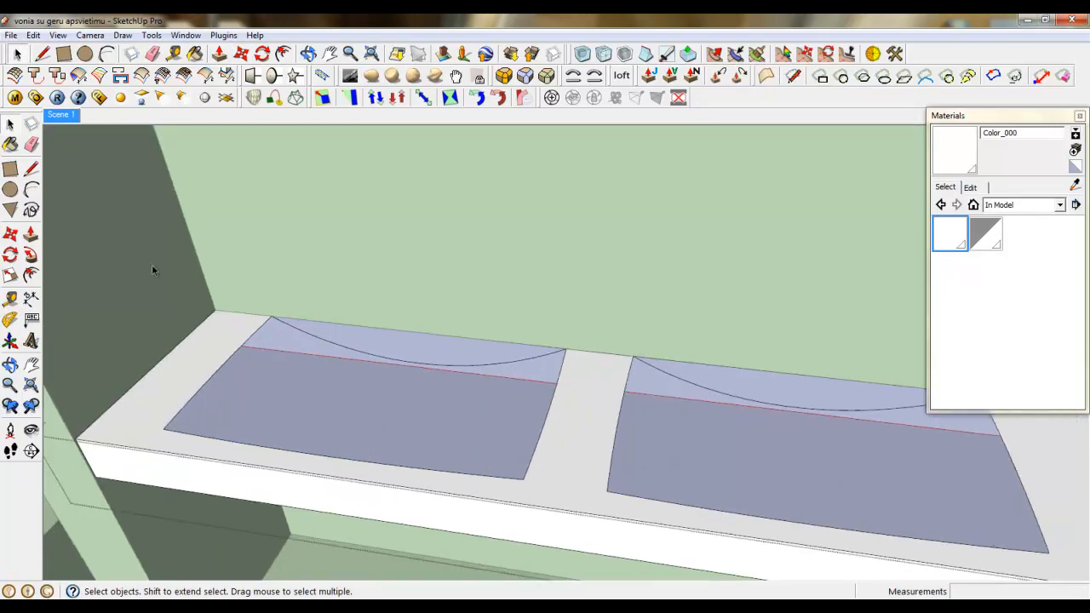
Turn on the display of hidden geometry and unhide the first basin's mesh group
click(58, 35)
click(94, 87)
right_click(288, 369)
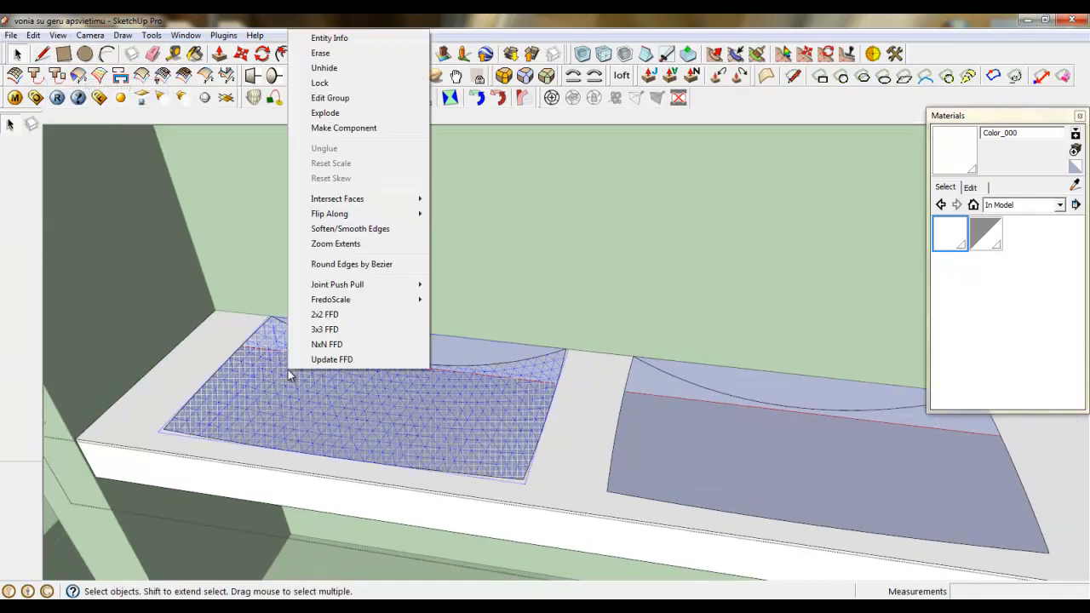
mouse_move(315, 199)
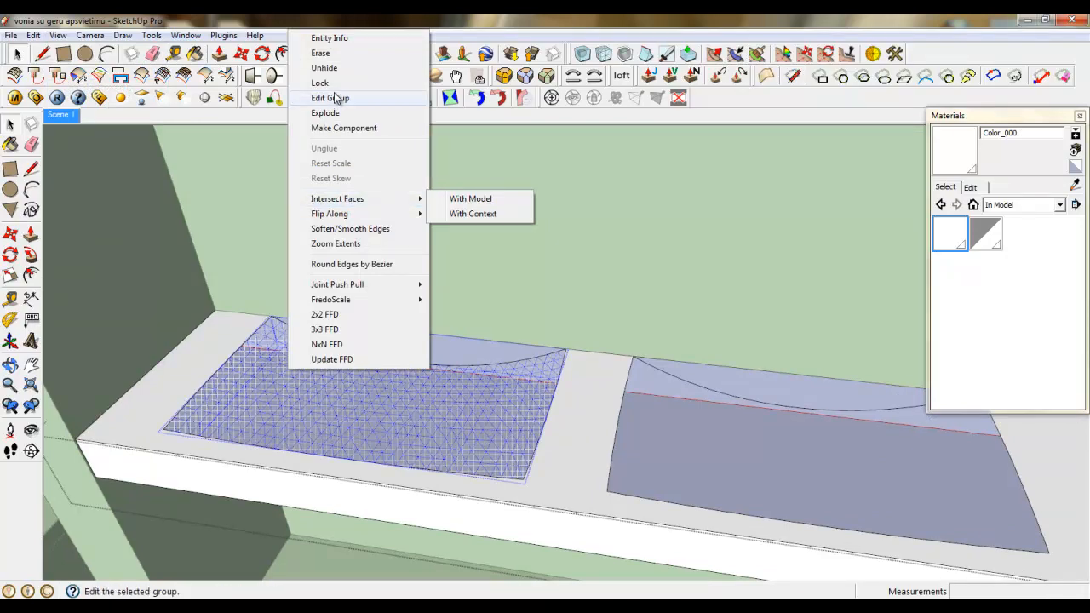
click(325, 68)
Copy the basin mesh group to the second cutout and align its back-left mesh corner with the cutout's corner
click(242, 55)
scroll(255, 302, up, 6)
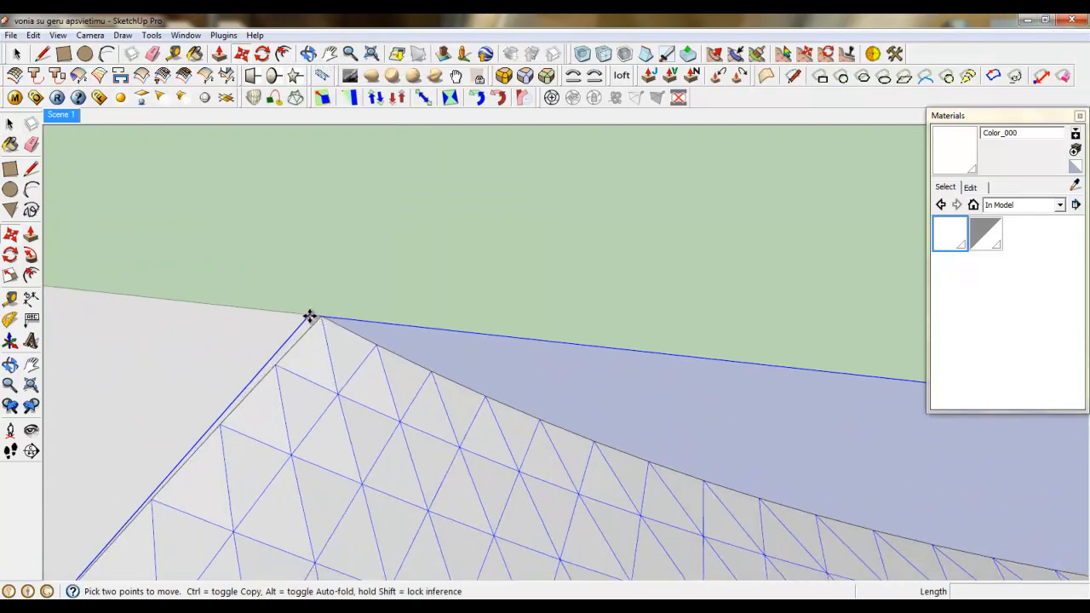
click(310, 315)
key(ctrl)
scroll(168, 284, down, 6)
scroll(575, 368, up, 1)
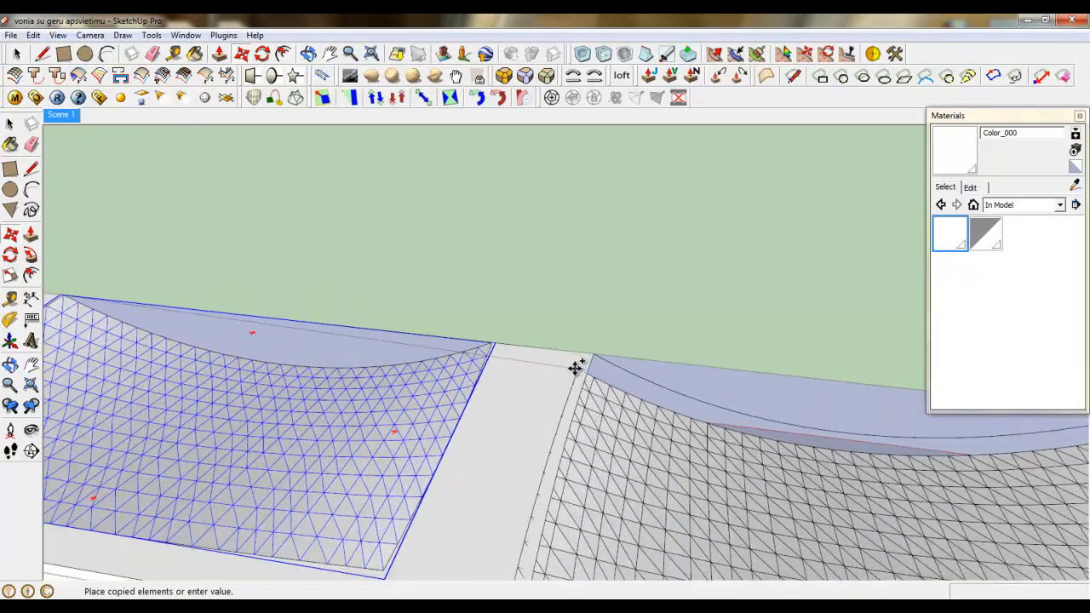
scroll(575, 368, up, 4)
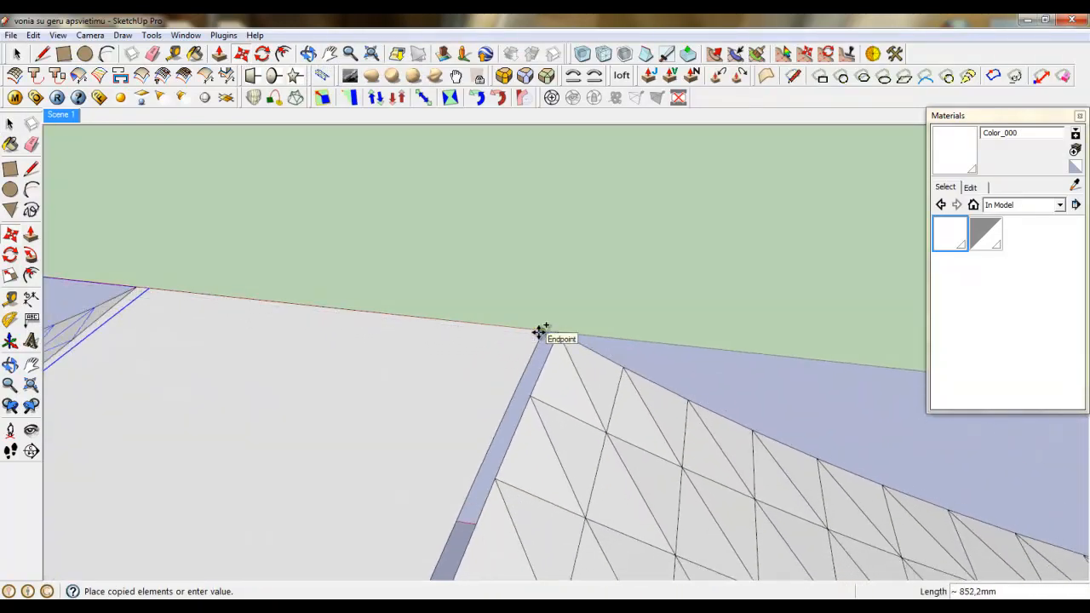
click(539, 332)
scroll(552, 332, up, 3)
click(565, 339)
click(536, 334)
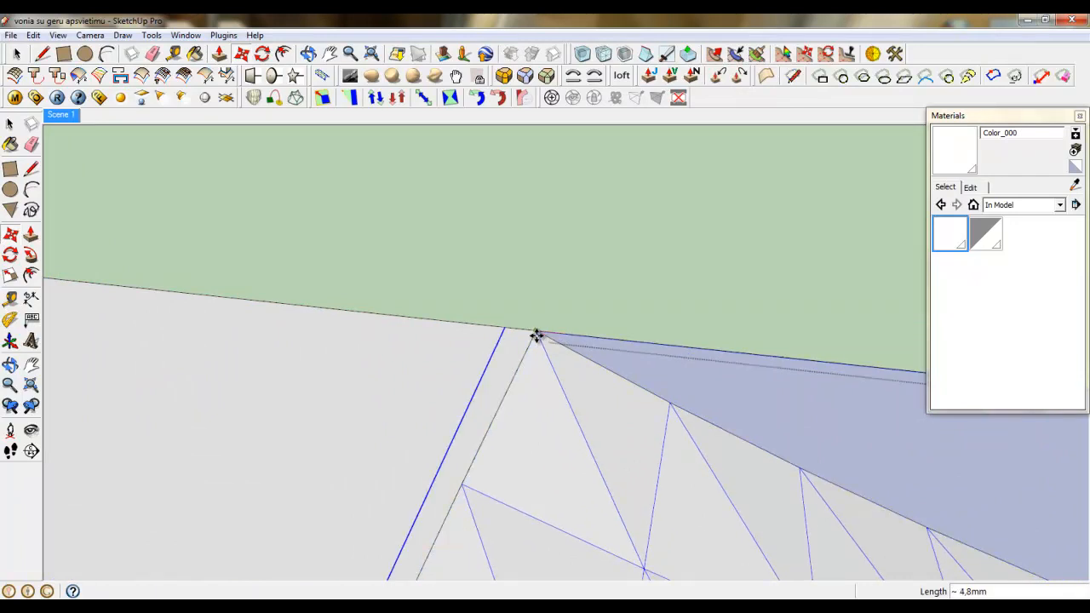
Push the first basin's back face 3 mm forward, away from the wall
scroll(480, 299, down, 3)
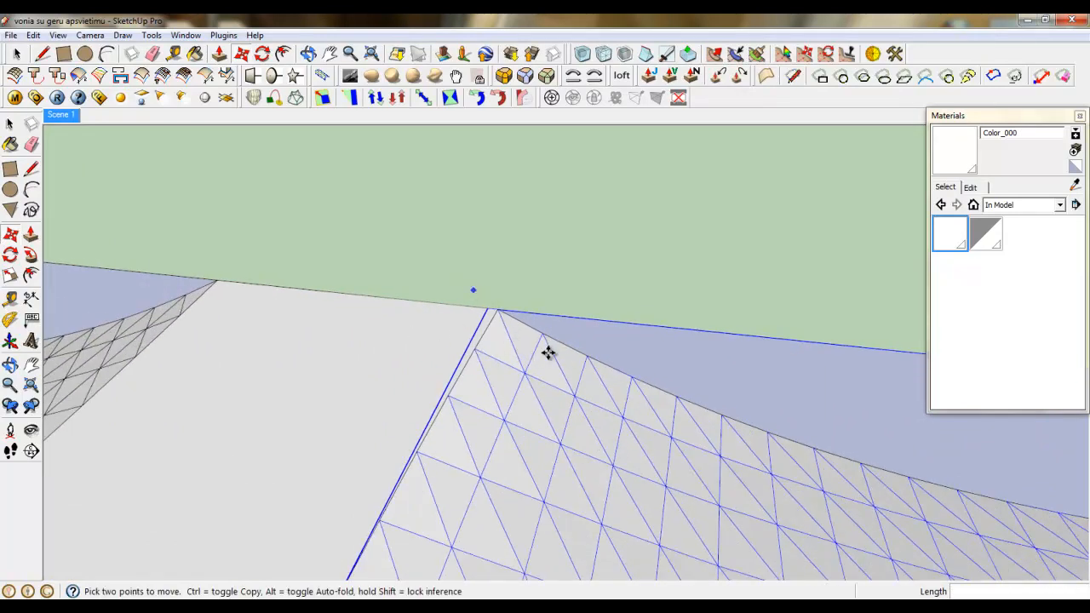
middle_drag(407, 321, 367, 299)
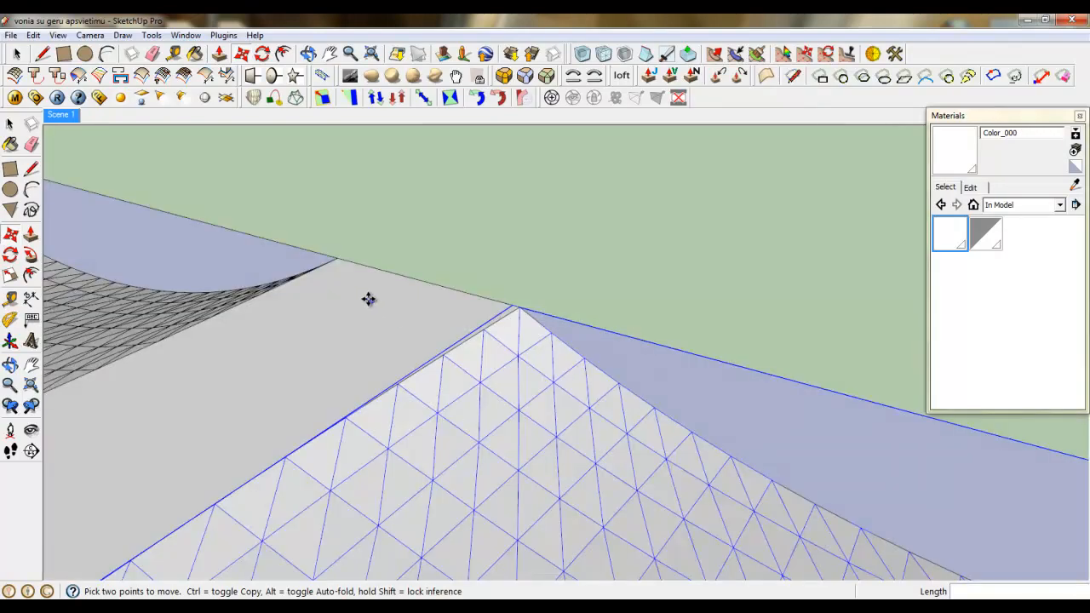
scroll(498, 247, down, 5)
middle_drag(488, 268, 385, 286)
click(16, 54)
scroll(280, 205, up, 6)
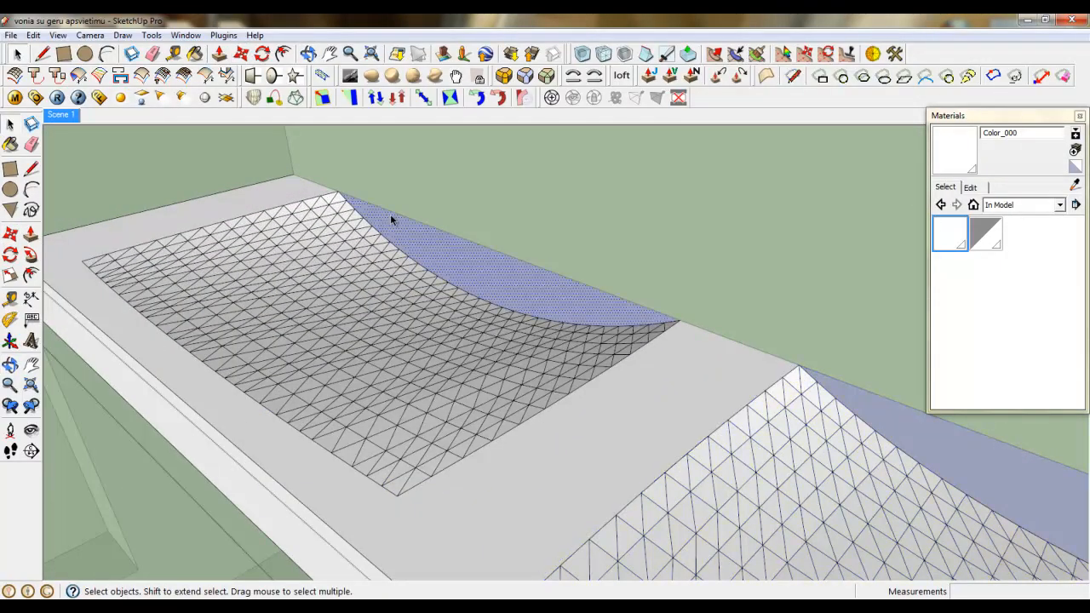
scroll(324, 223, up, 4)
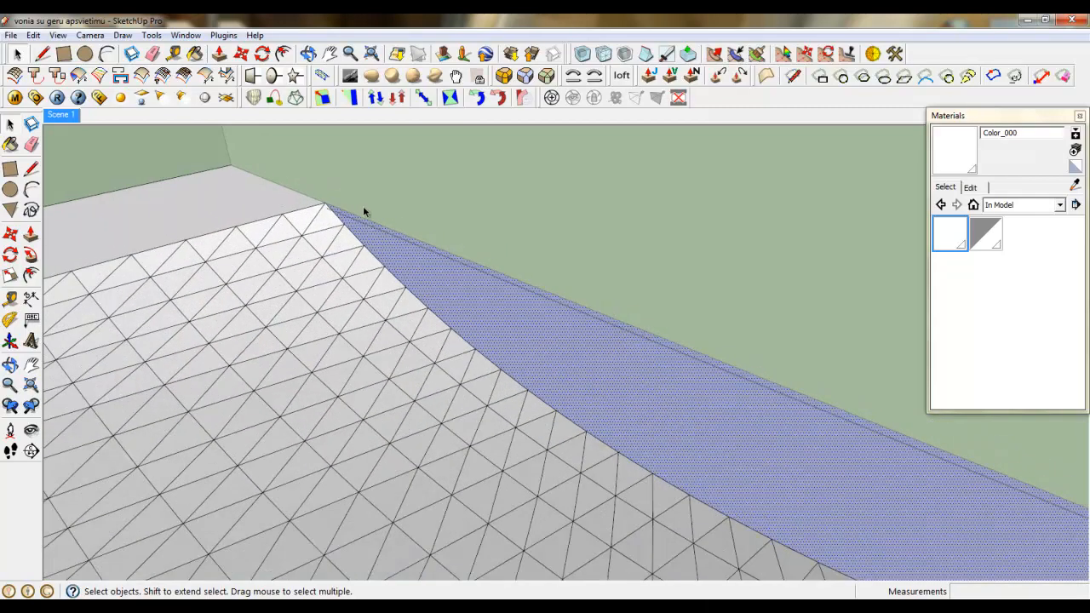
key(p)
drag(354, 246, 337, 251)
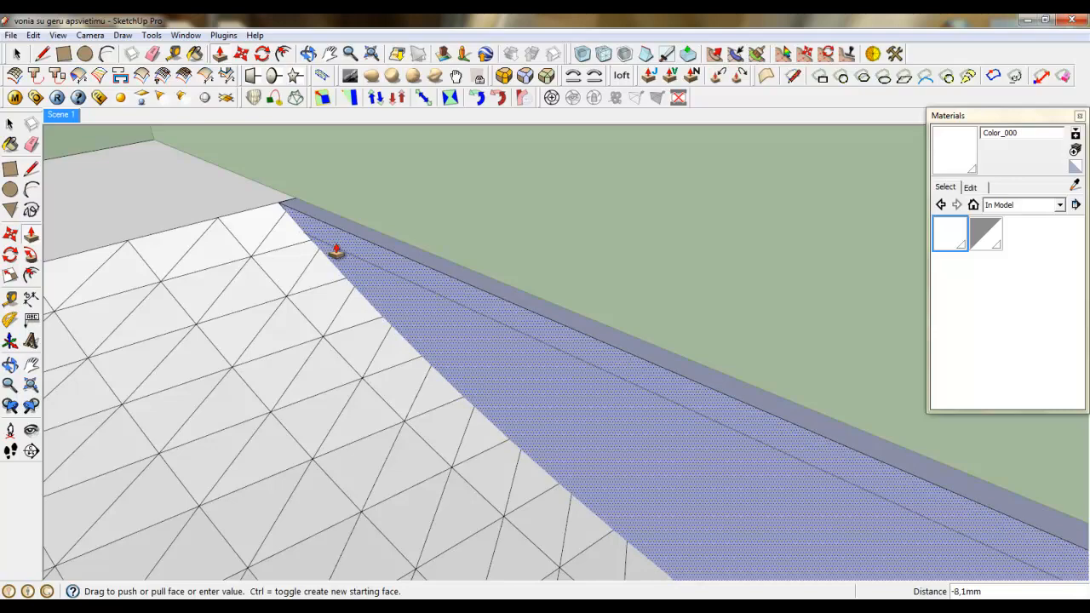
text(3)
key(Return)
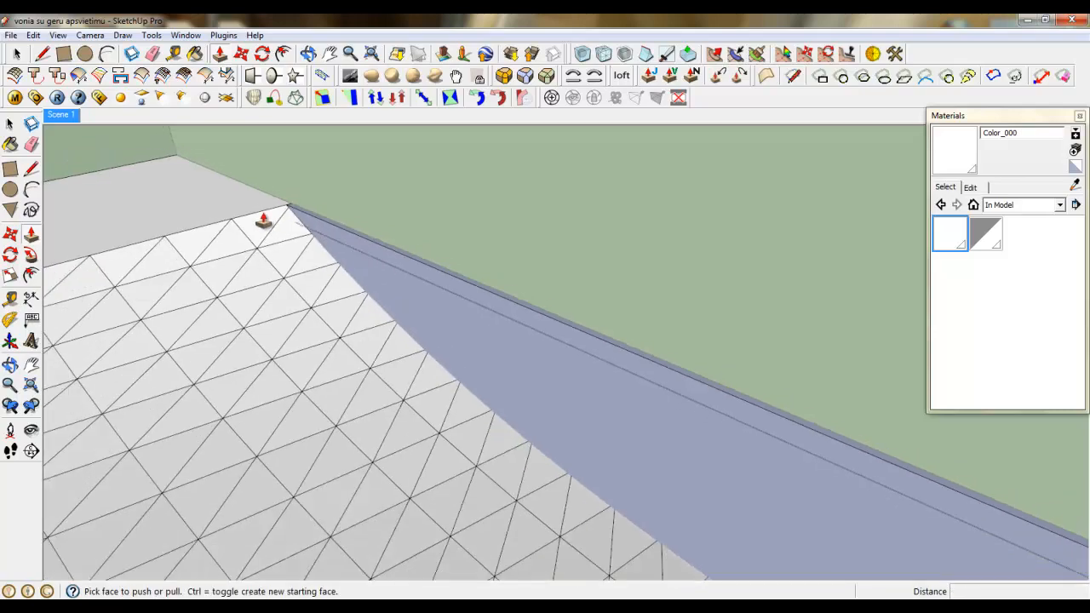
Push the second basin's back face forward from the wall, entering a distance of 3 mm
scroll(247, 196, down, 5)
scroll(645, 350, up, 5)
click(685, 355)
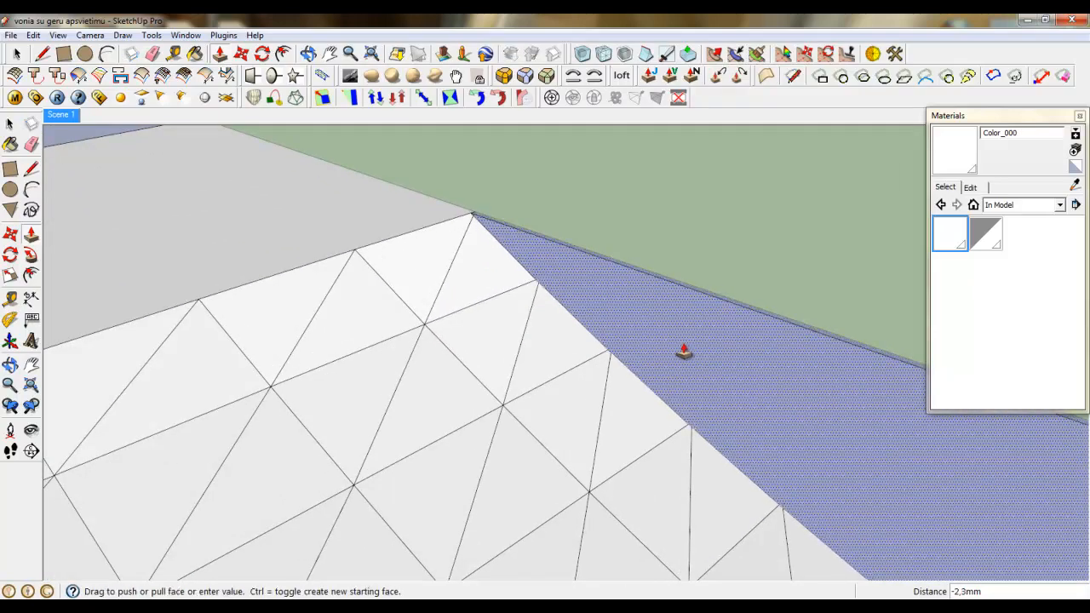
click(678, 352)
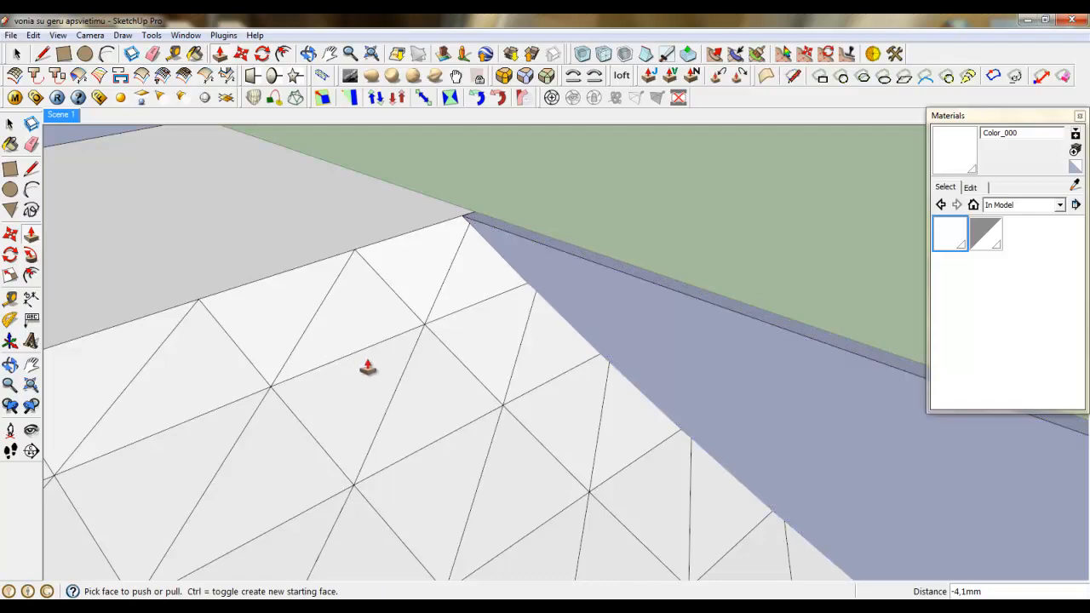
click(586, 324)
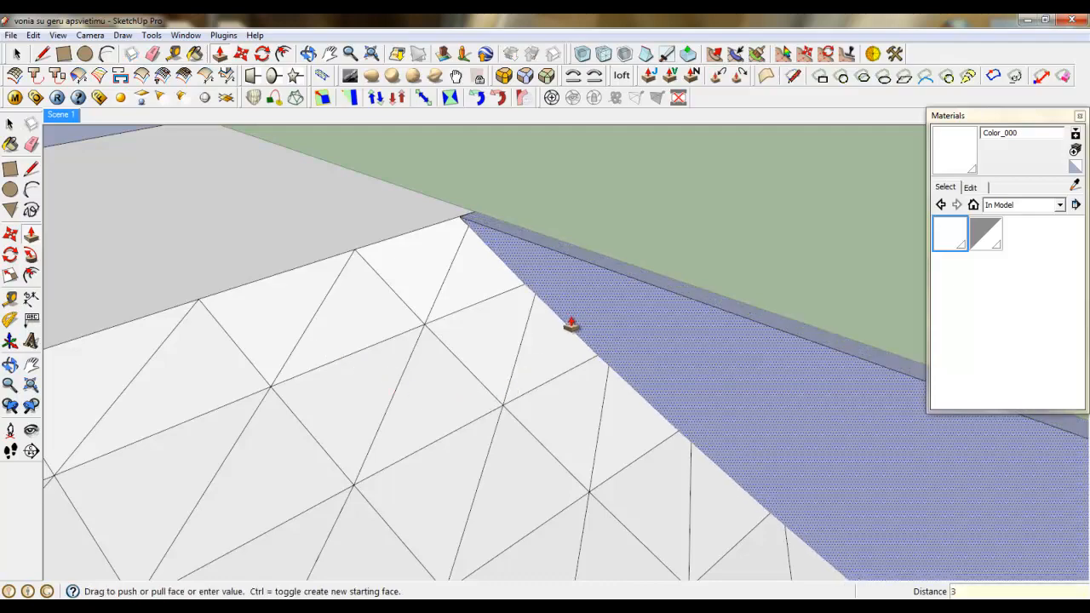
key(Return)
Draw an edge about 22 mm long across the second basin's underside opening to restore the missing face, and erase that edge
mouse_move(579, 336)
middle_down()
mouse_move(506, 382)
mouse_move(362, 292)
mouse_move(331, 212)
mouse_move(309, 204)
mouse_move(540, 352)
mouse_move(514, 314)
mouse_move(299, 236)
mouse_move(196, 170)
middle_up()
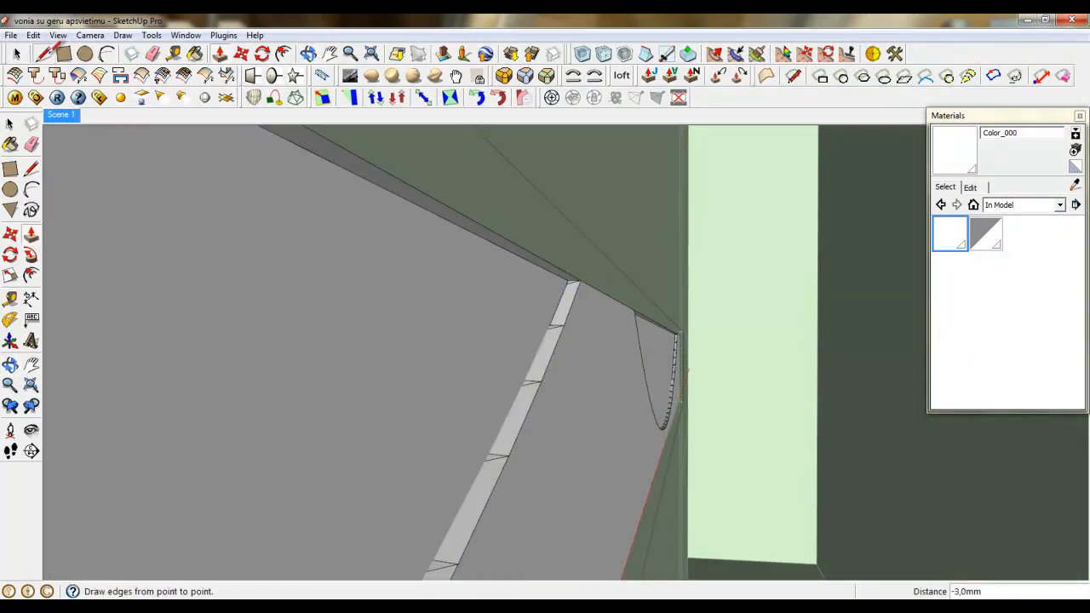
click(41, 54)
click(577, 284)
click(542, 245)
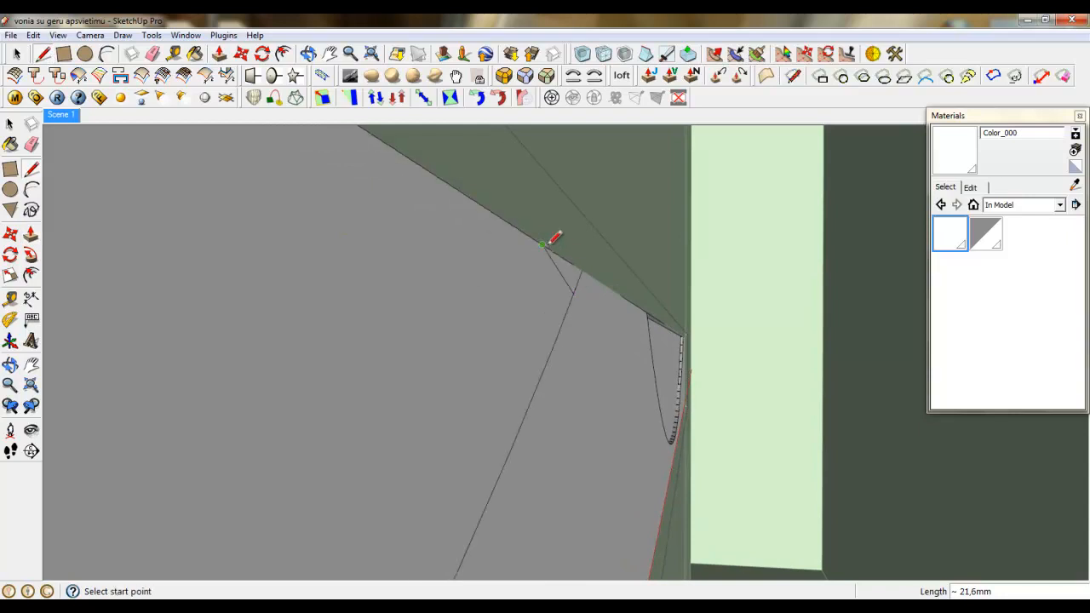
right_click(554, 255)
click(584, 285)
Close the first basin's underside opening with an edge about 124 mm long, and erase that helper edge
middle_drag(679, 360, 644, 318)
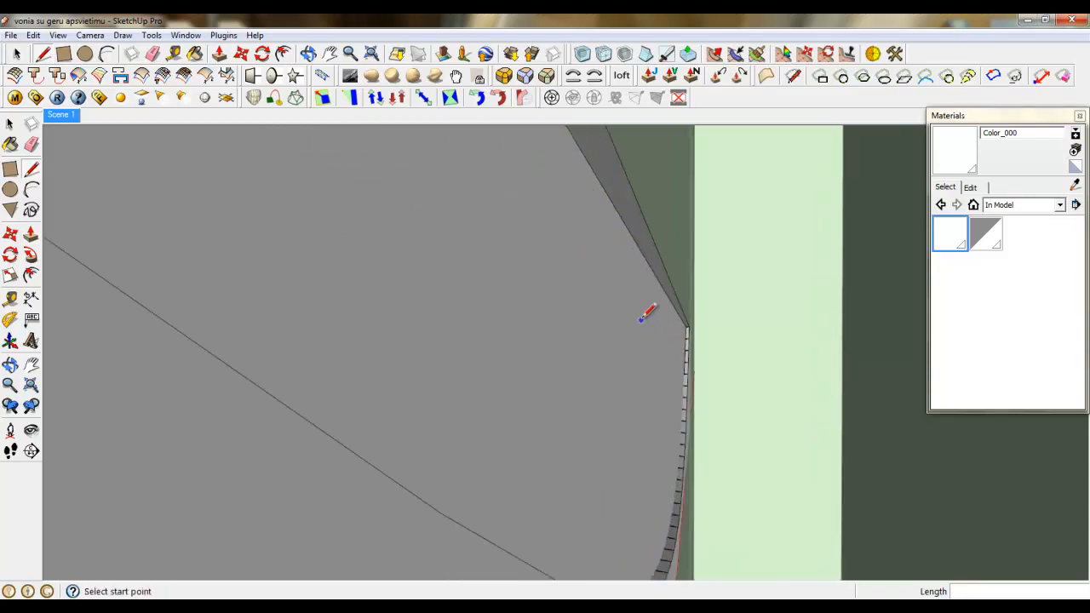
click(660, 258)
click(468, 513)
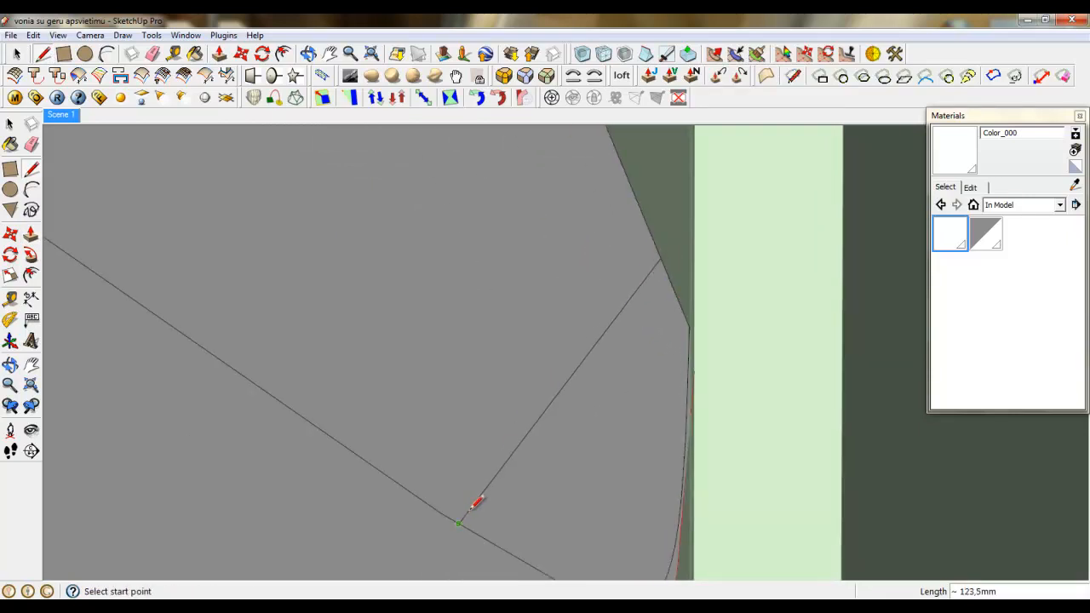
right_click(469, 513)
click(515, 334)
Paint the back faces of both basins and the narrow strip along the wall with the Color_000 material
mouse_move(484, 304)
middle_down()
mouse_move(749, 442)
mouse_move(666, 366)
middle_up()
scroll(661, 372, down, 3)
click(938, 246)
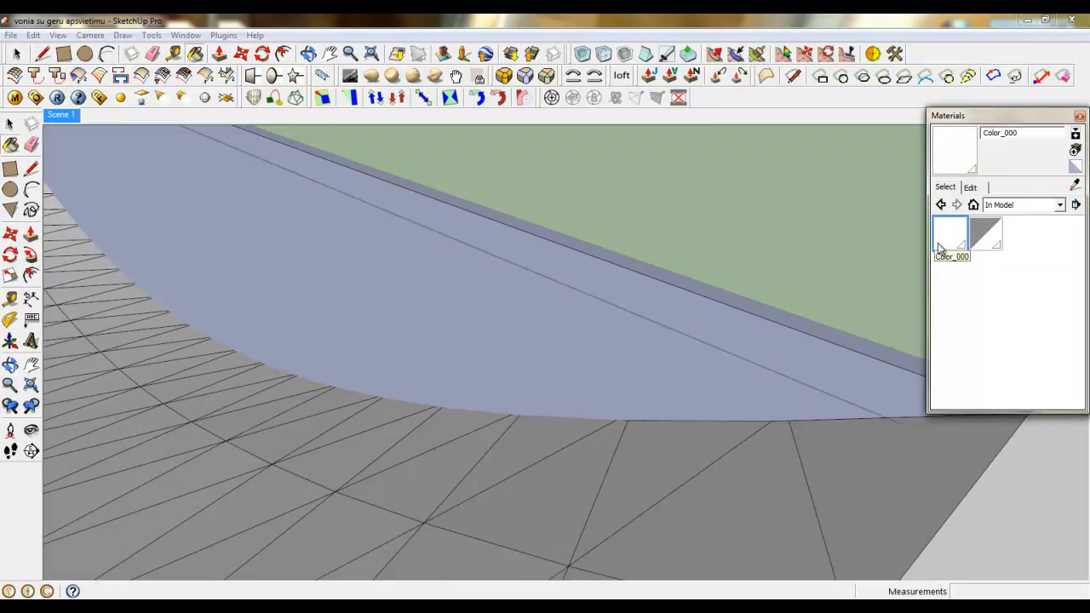
click(748, 318)
mouse_move(397, 287)
middle_down()
mouse_move(324, 255)
mouse_move(528, 416)
mouse_move(602, 382)
middle_up()
click(601, 382)
scroll(625, 324, up, 2)
click(637, 290)
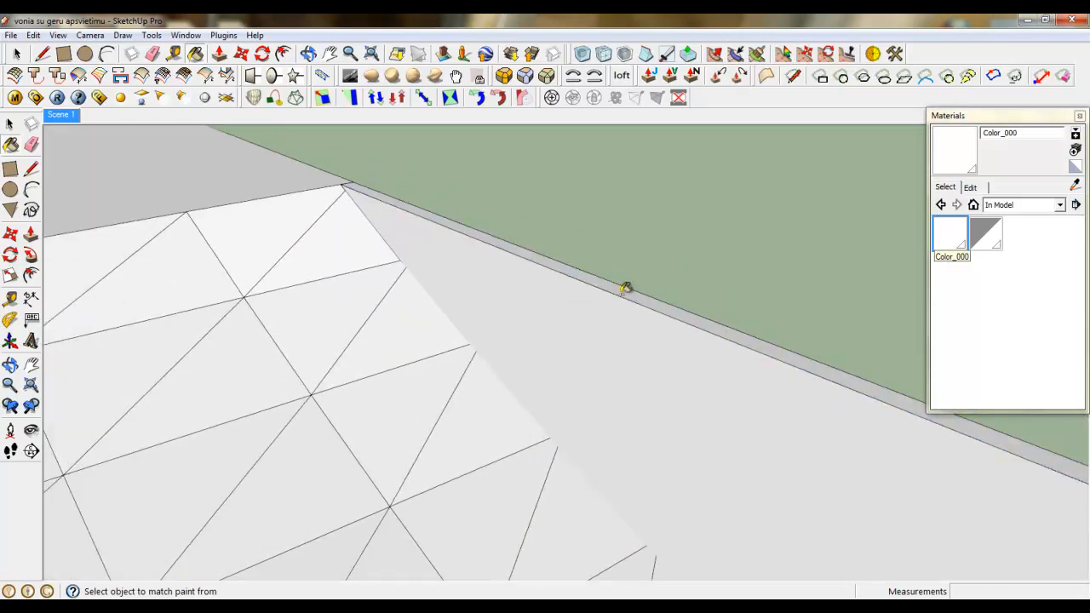
scroll(615, 347, down, 6)
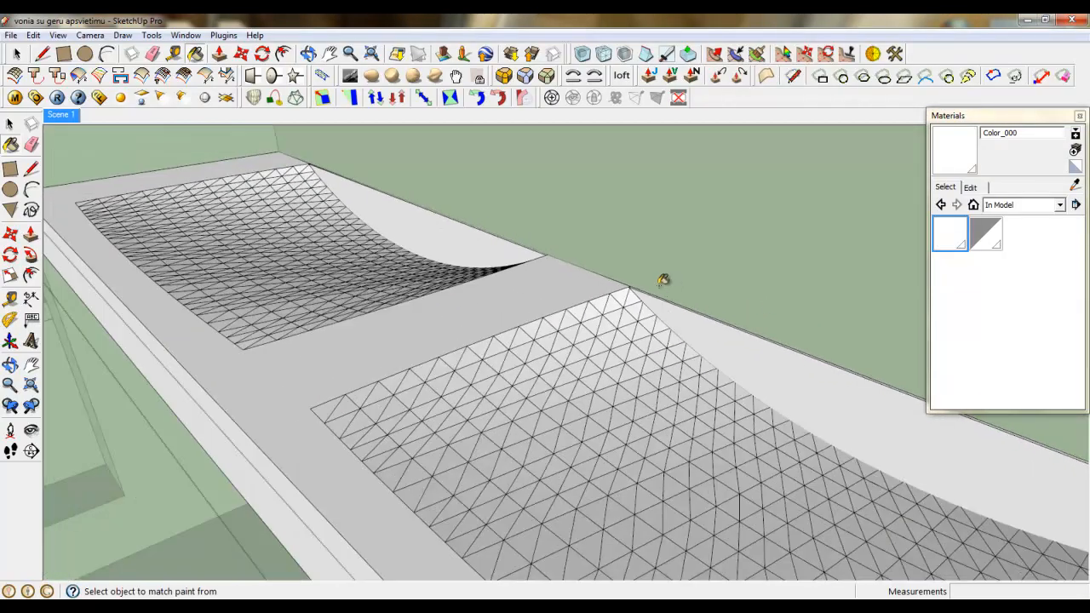
Soften the far basin's mesh edges at 180 degrees with Smooth normals and Soften coplanar on
click(18, 55)
right_click(208, 273)
click(161, 243)
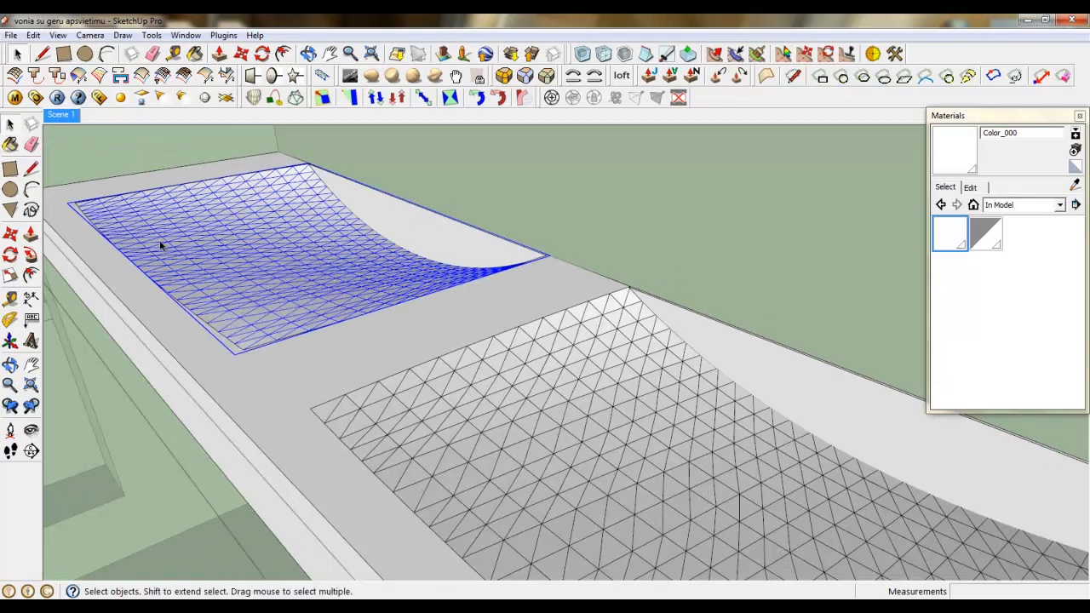
triple_click(160, 242)
right_click(160, 244)
click(226, 422)
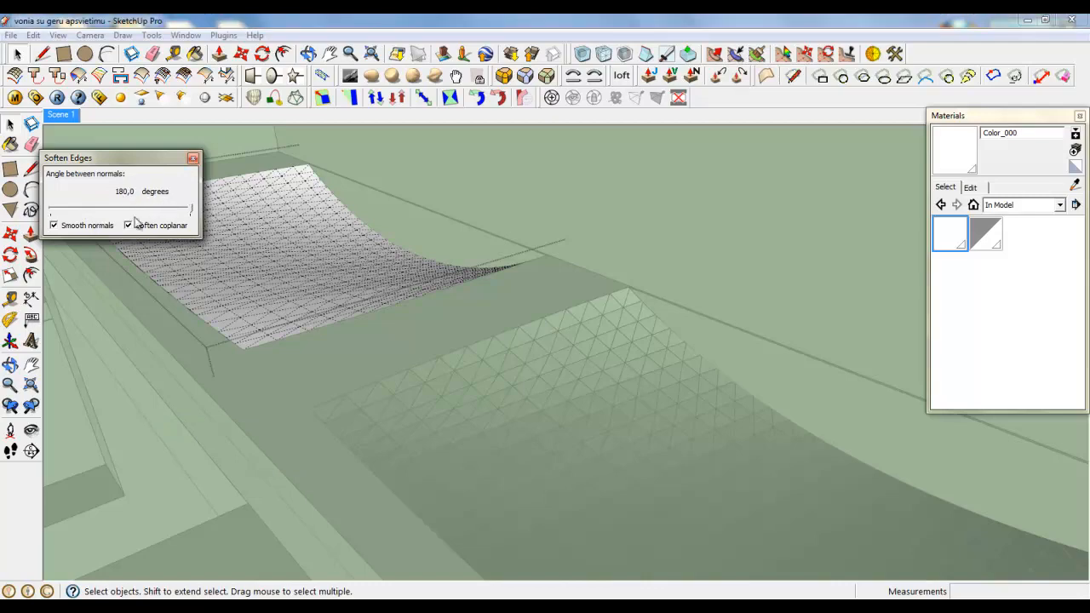
click(194, 160)
Soften the near basin's mesh edges at 180 degrees, smoothing normals and including coplanar edges
triple_click(492, 456)
right_click(492, 456)
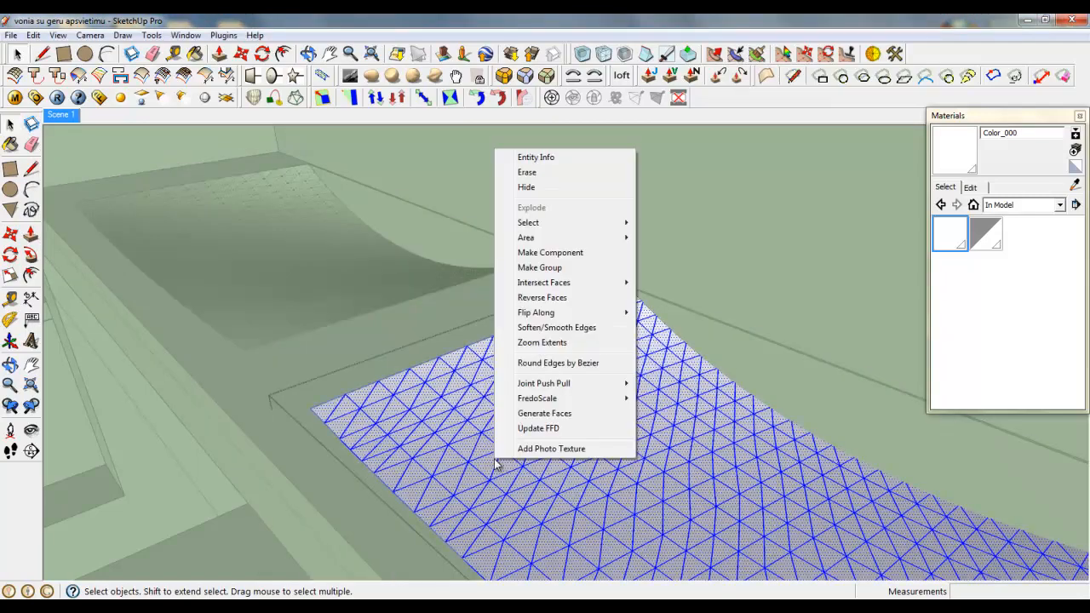
click(553, 325)
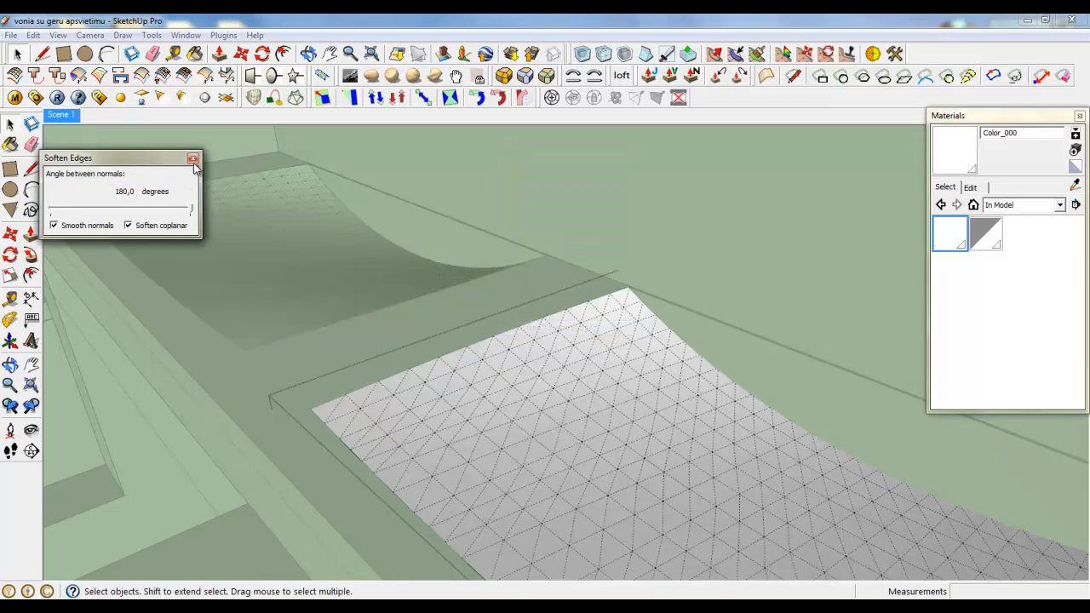
click(193, 159)
Explode both basin groups inside the countertop group and turn off the display of hidden geometry
right_click(202, 149)
click(213, 152)
scroll(366, 216, down, 3)
right_click(437, 357)
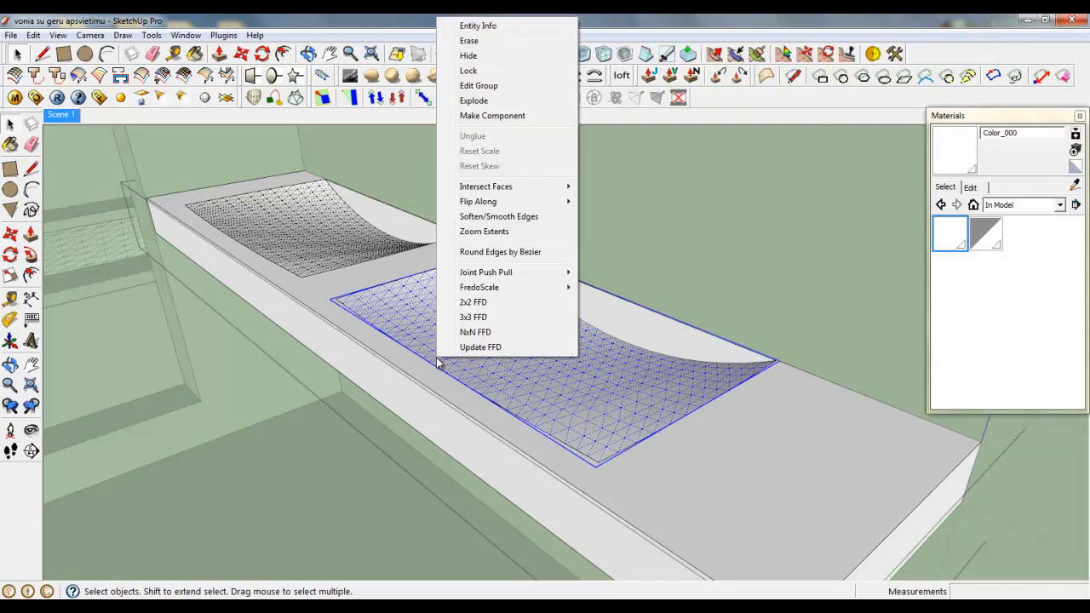
click(473, 101)
right_click(321, 224)
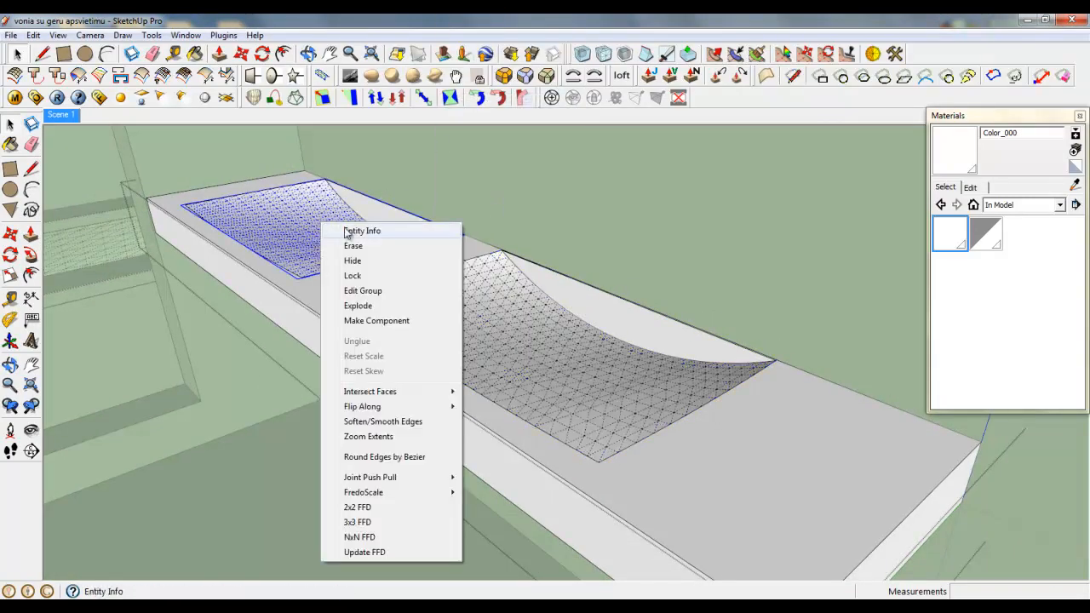
click(333, 305)
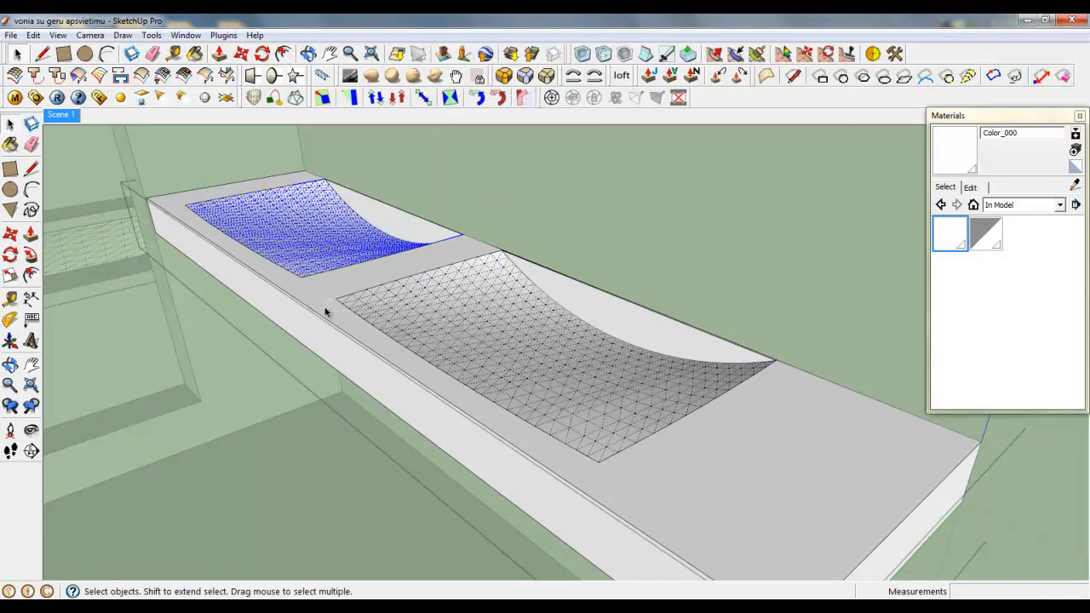
click(59, 36)
click(94, 85)
Round the edges of the countertop's long front face and end face with Round Corner, offset 2 mm and 6 segments
middle_drag(366, 375, 465, 357)
click(596, 388)
shift+click(665, 393)
scroll(445, 420, down, 5)
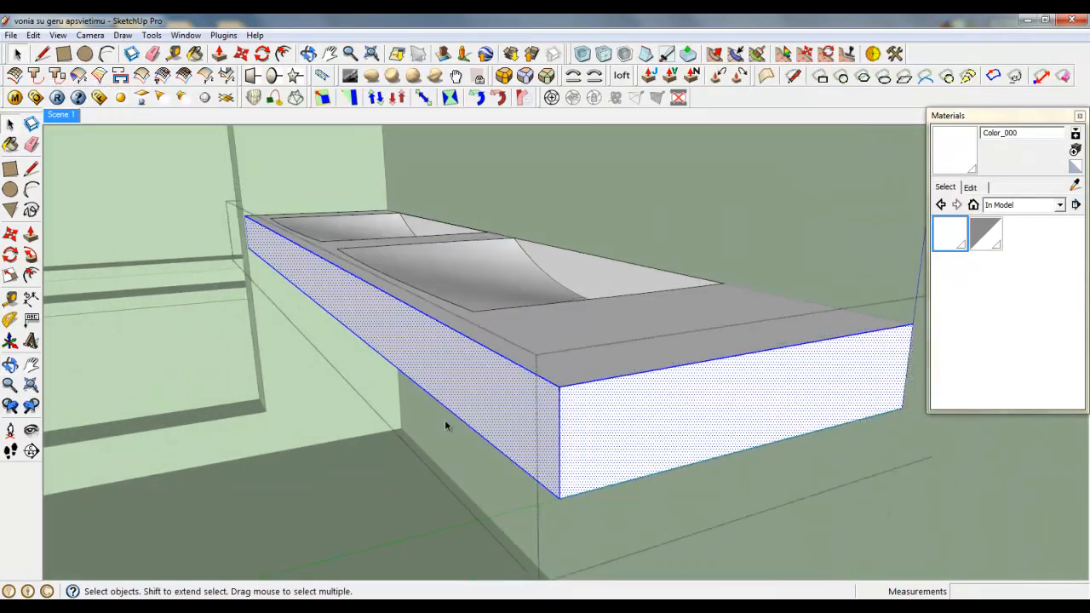
middle_drag(445, 419, 429, 154)
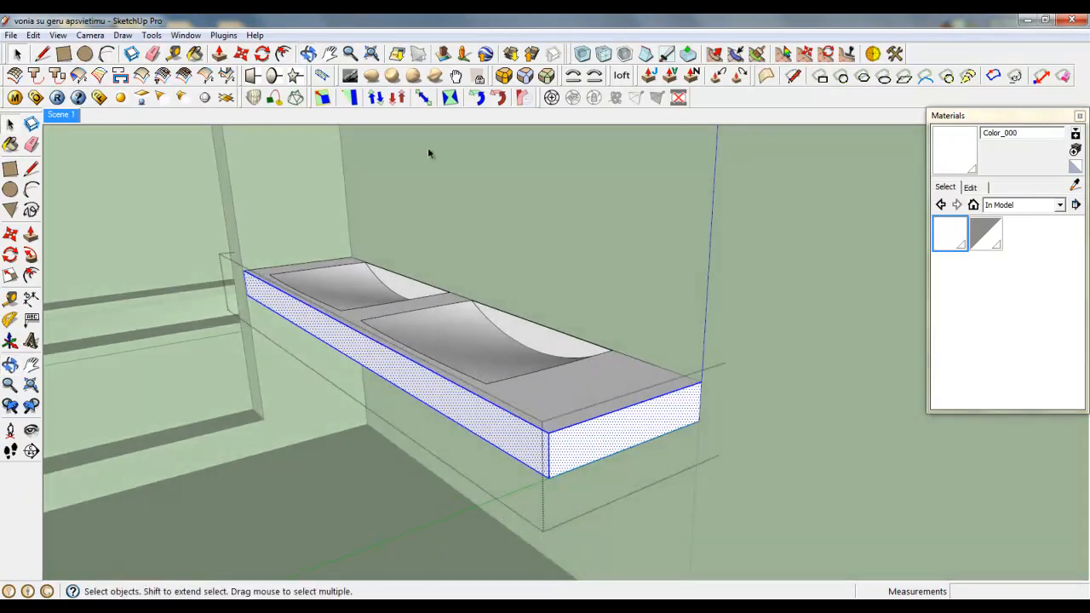
click(521, 96)
scroll(564, 384, up, 2)
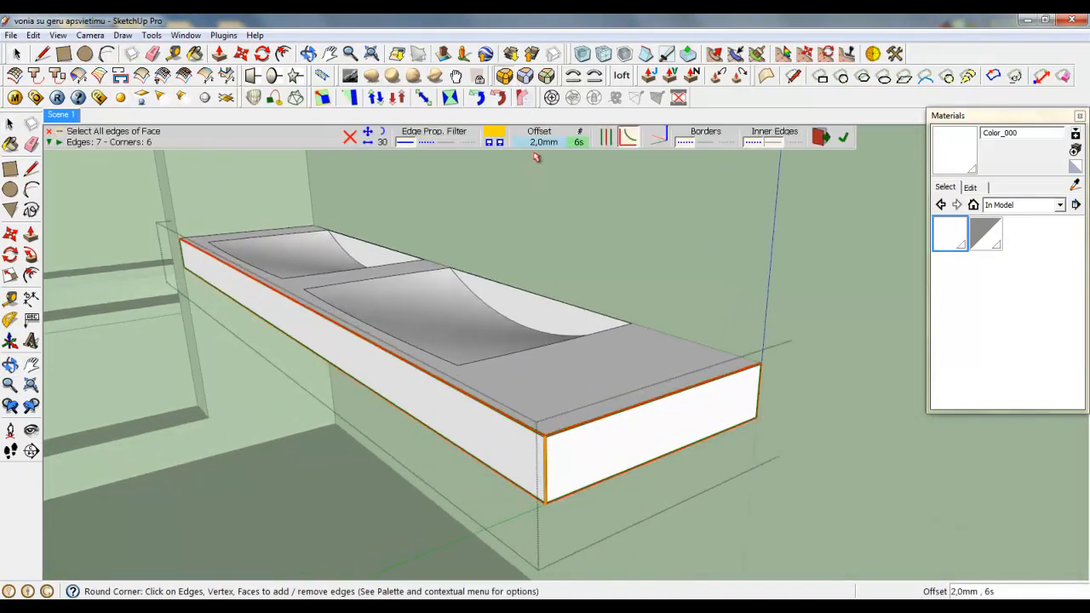
click(843, 137)
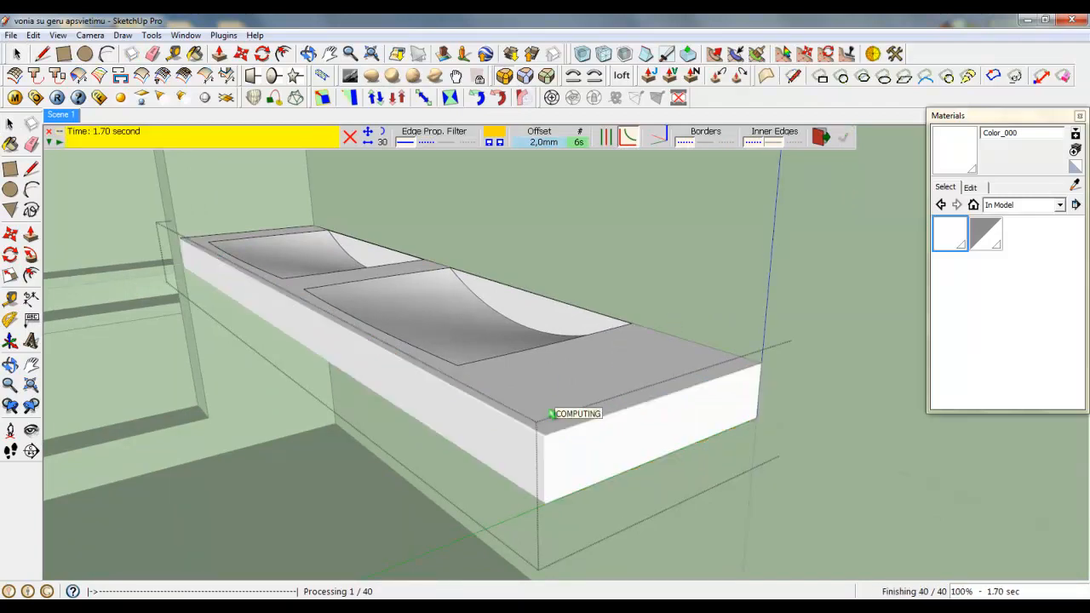
click(16, 55)
Open the countertop group and draw a vertical edge down the wall corner from the slab's underside
middle_drag(327, 322, 389, 253)
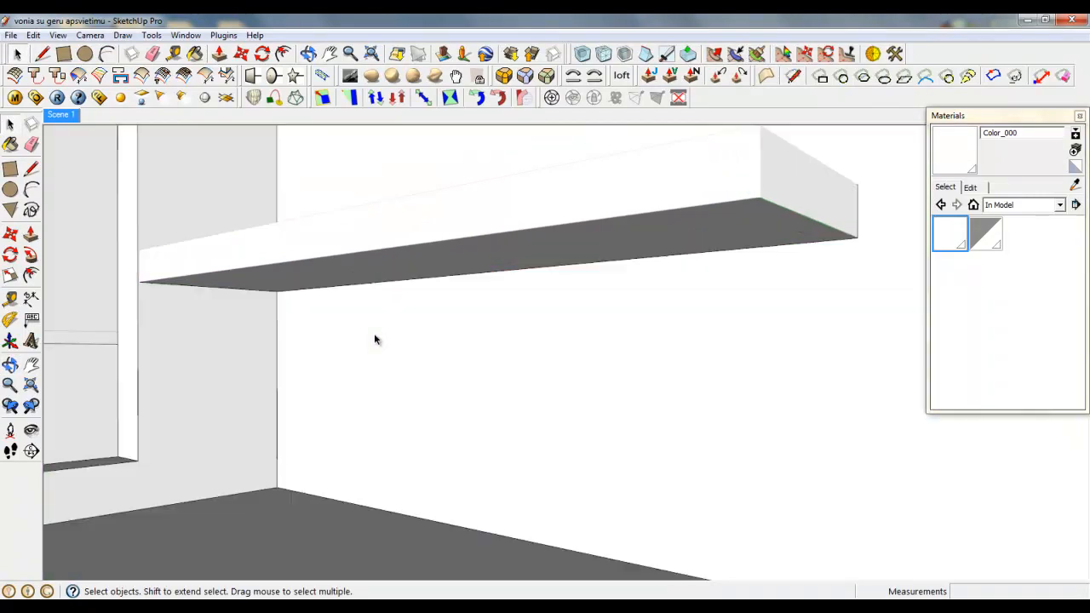
click(275, 254)
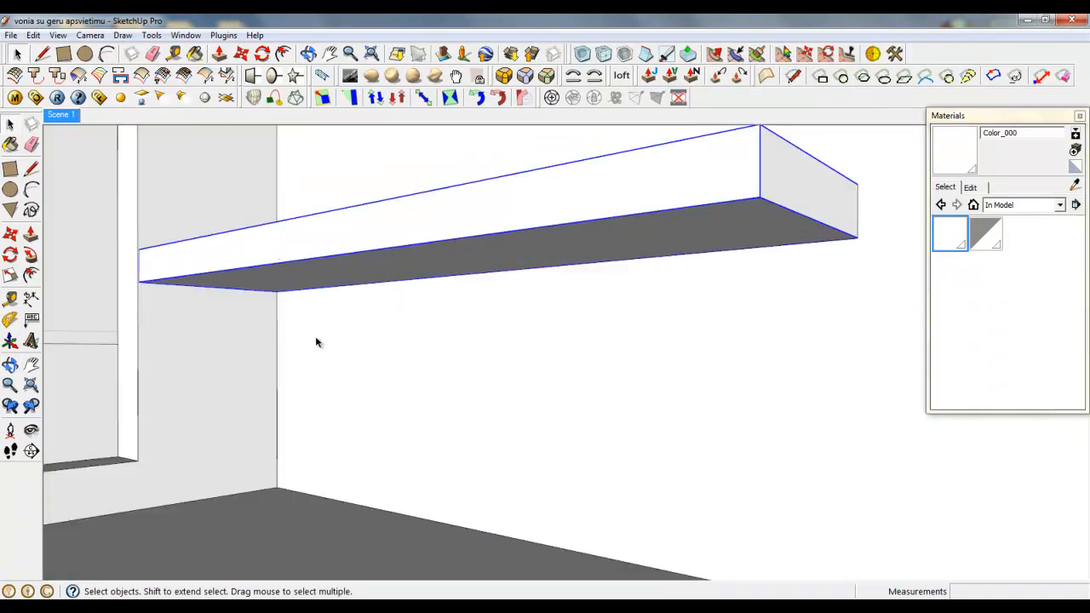
double_click(319, 260)
click(64, 54)
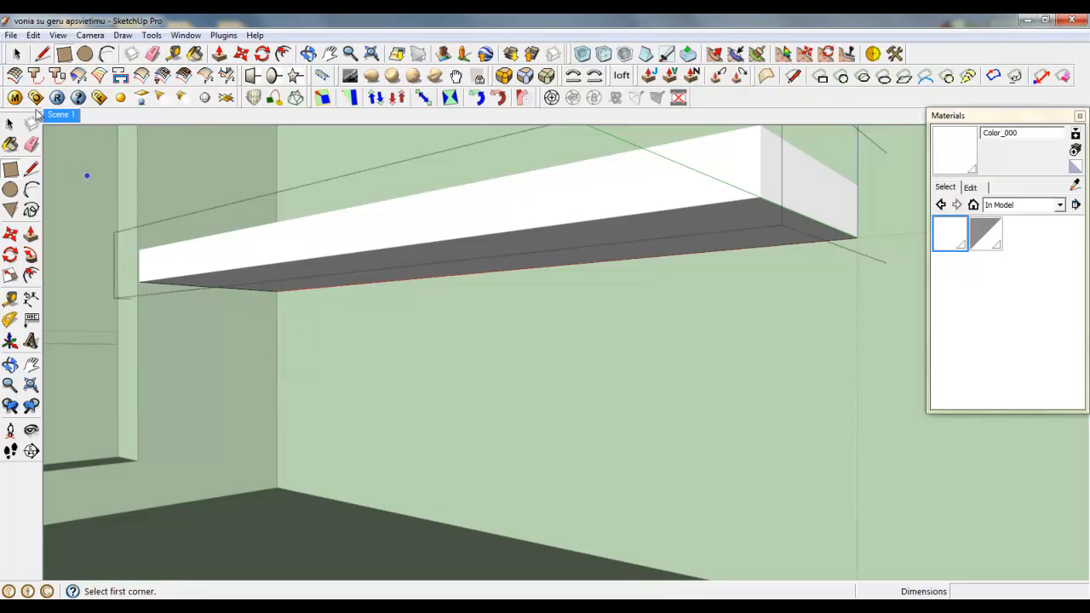
key(l)
click(278, 291)
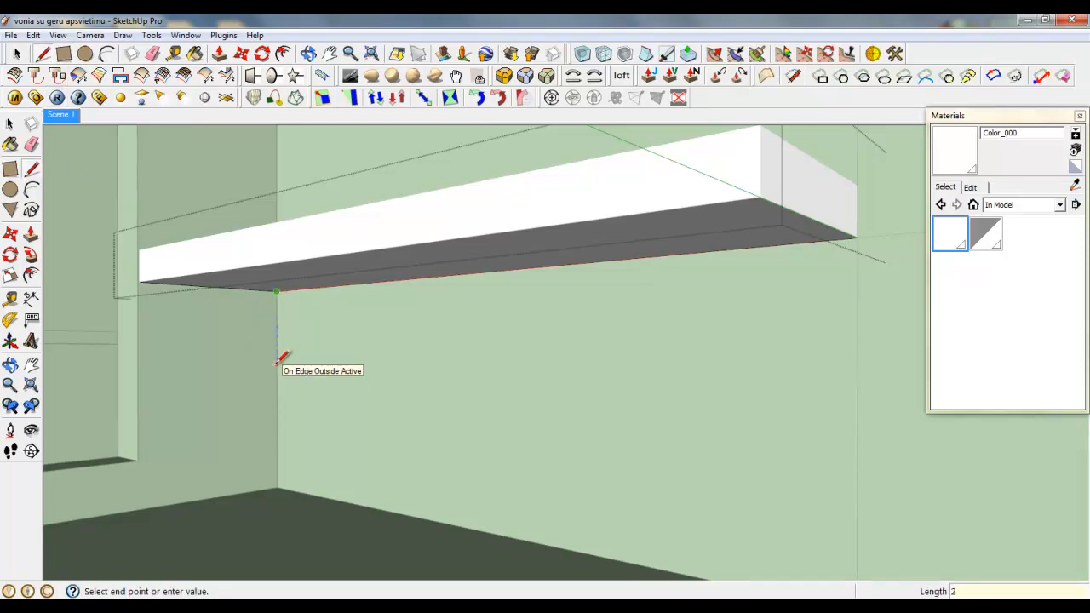
key(Return)
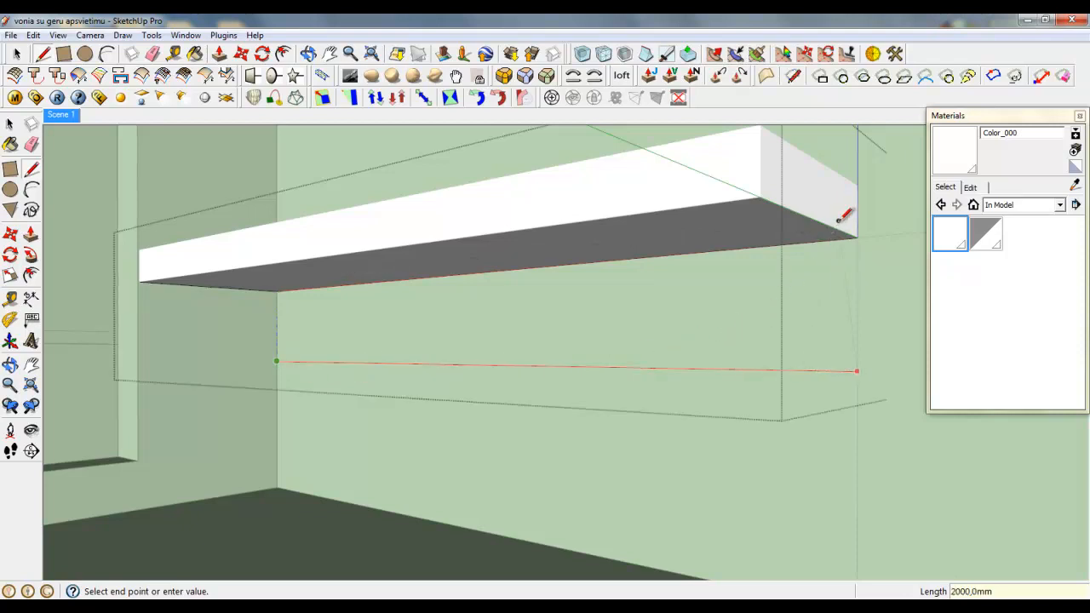
Outline a 2000 mm long rectangular face on the back wall below the countertop, starting at the vertical edge's lower end
key(Return)
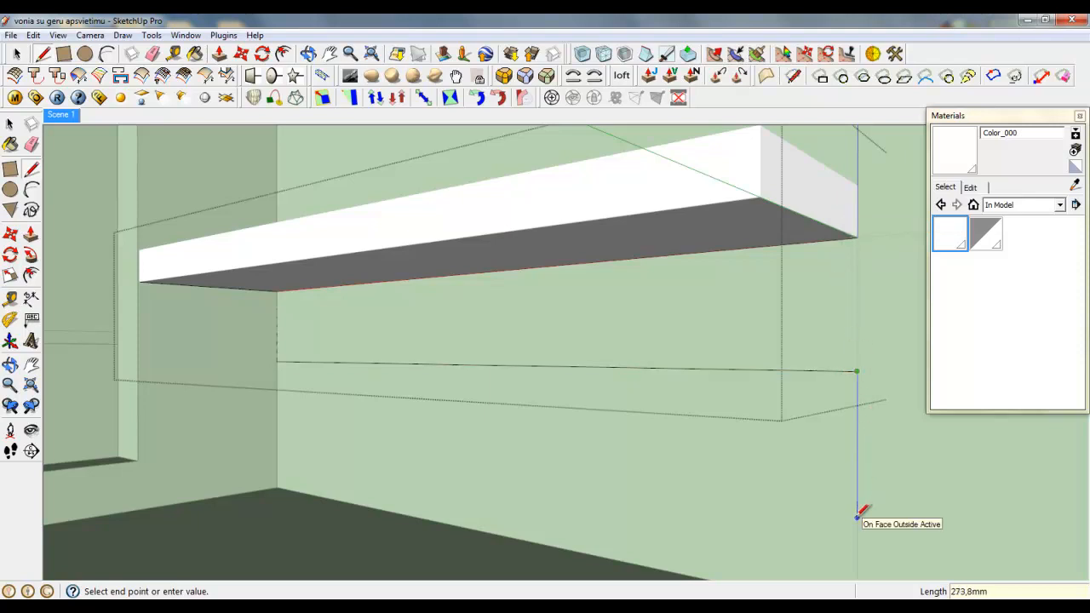
key(Return)
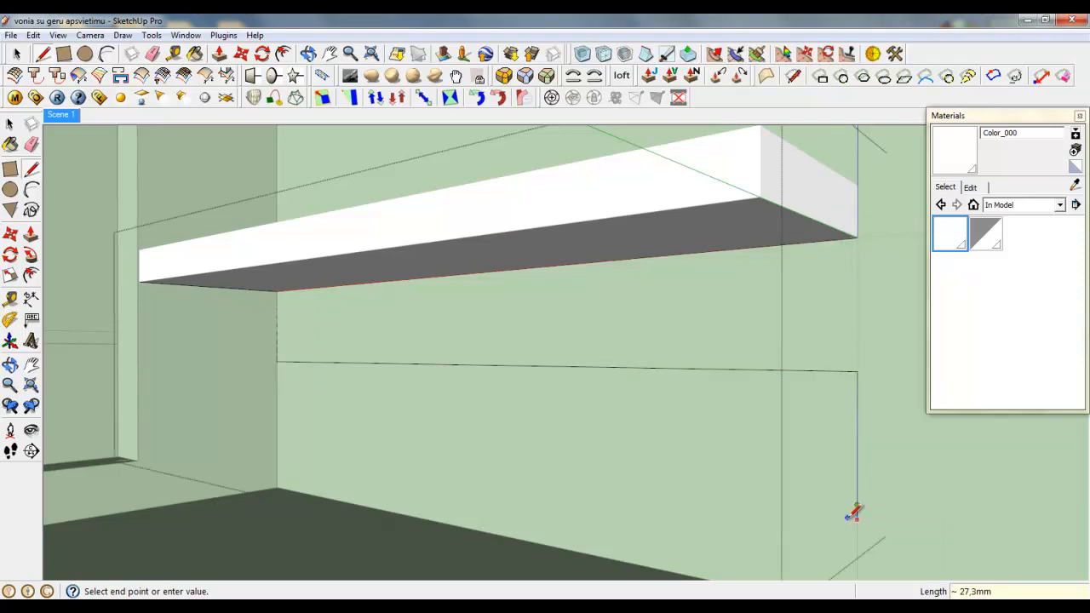
click(277, 432)
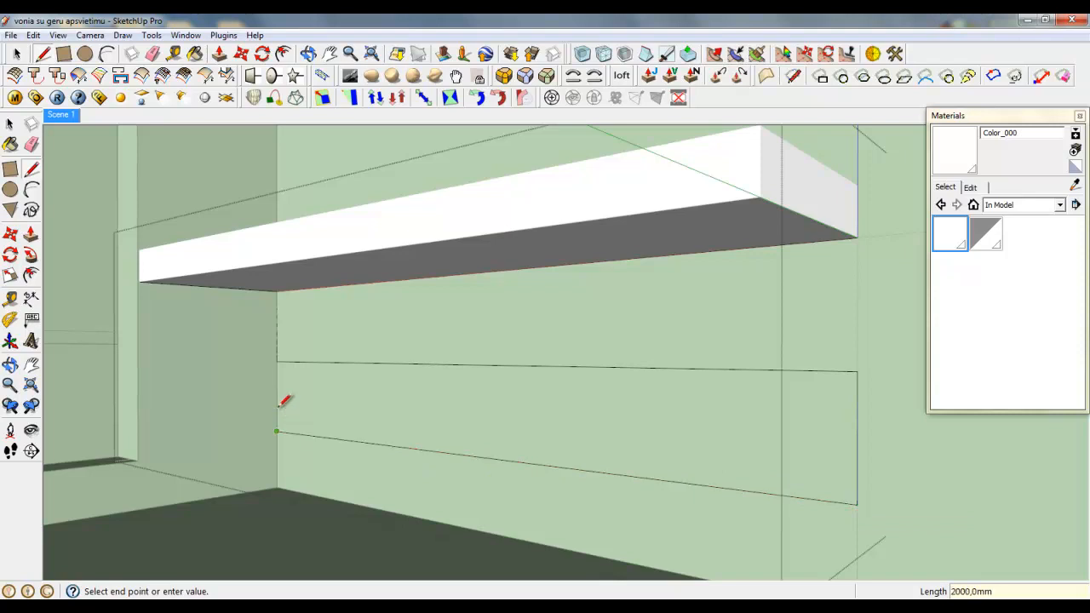
click(277, 360)
Extrude the rectangular face below the countertop 250 mm out from the wall to form the cabinet
click(218, 53)
click(389, 399)
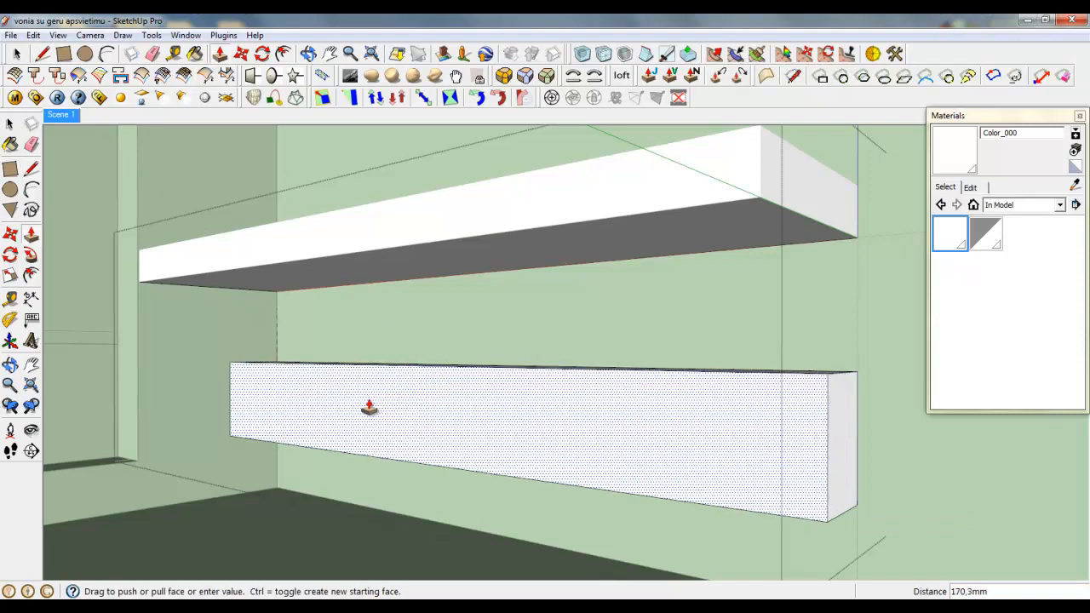
text(250)
key(Return)
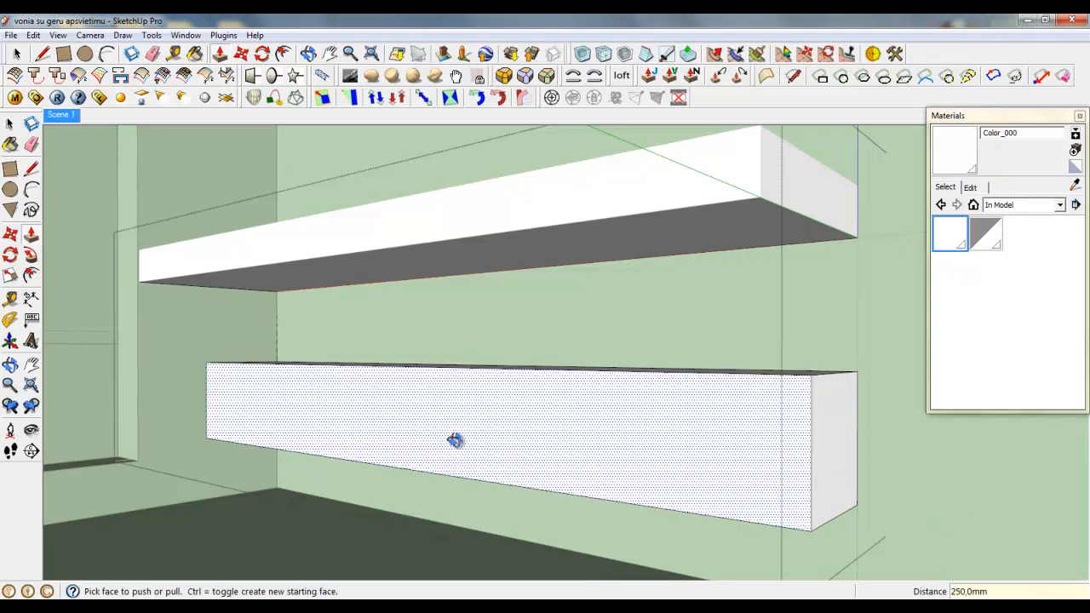
Divide the cabinet's upper front edge into three equal segments and draw two vertical edges down the front face from the division points
middle_drag(454, 440, 511, 452)
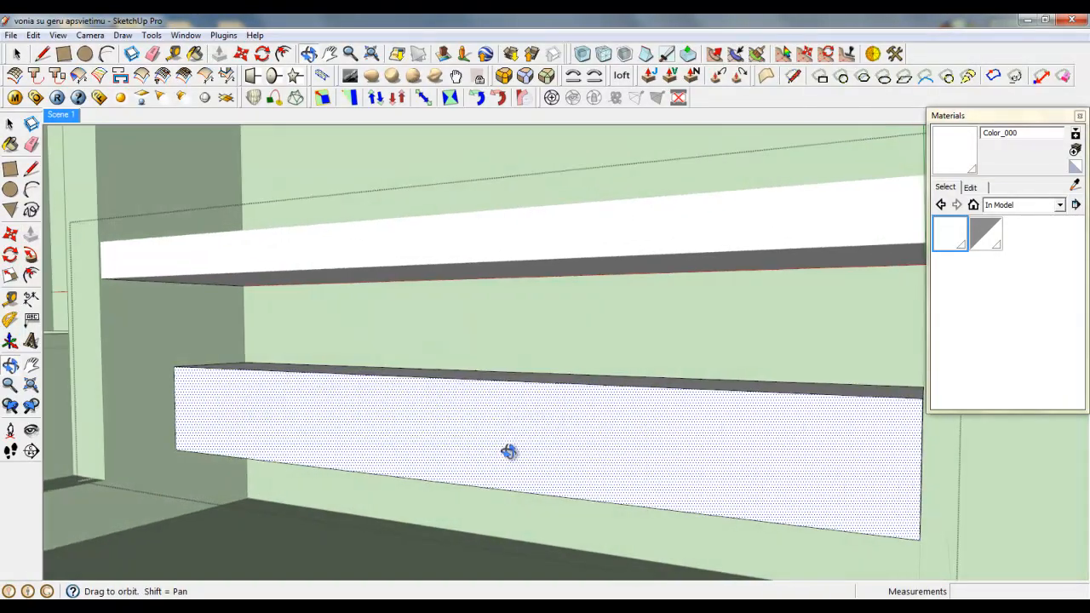
right_click(462, 380)
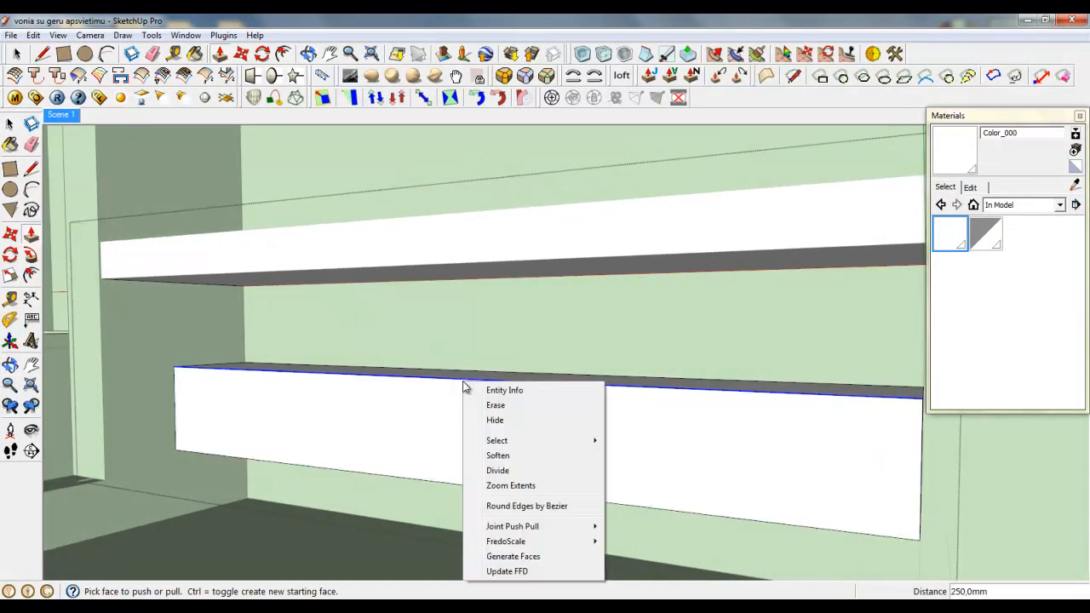
click(492, 470)
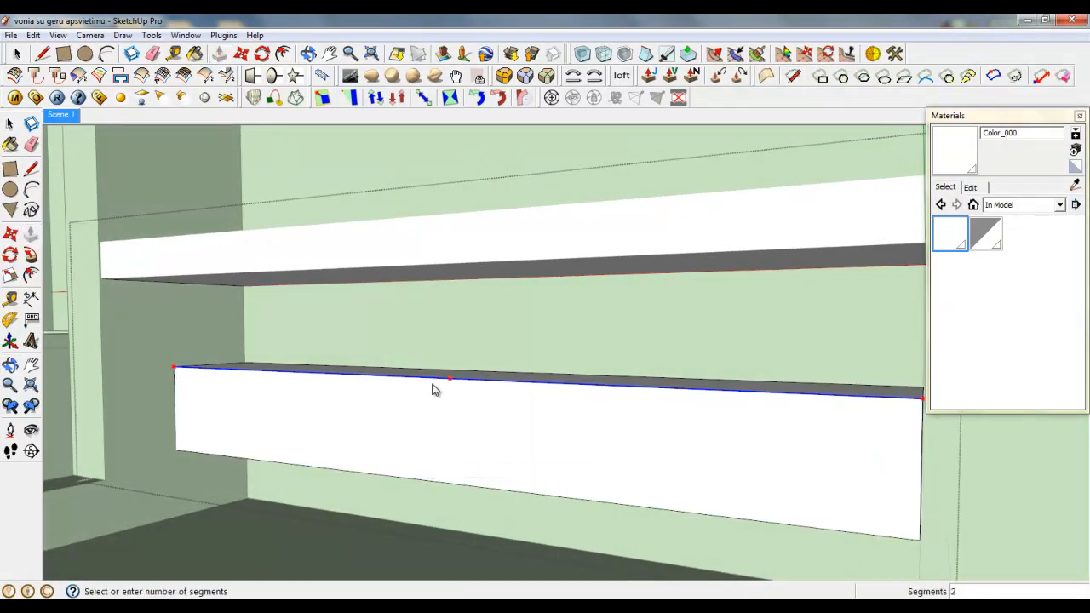
click(324, 381)
click(41, 53)
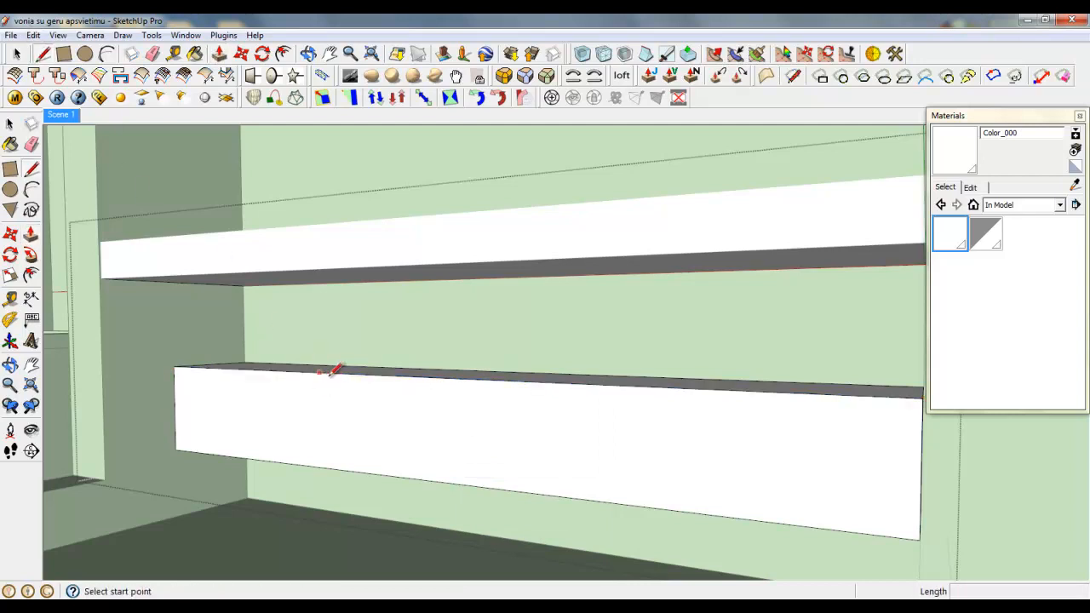
click(344, 373)
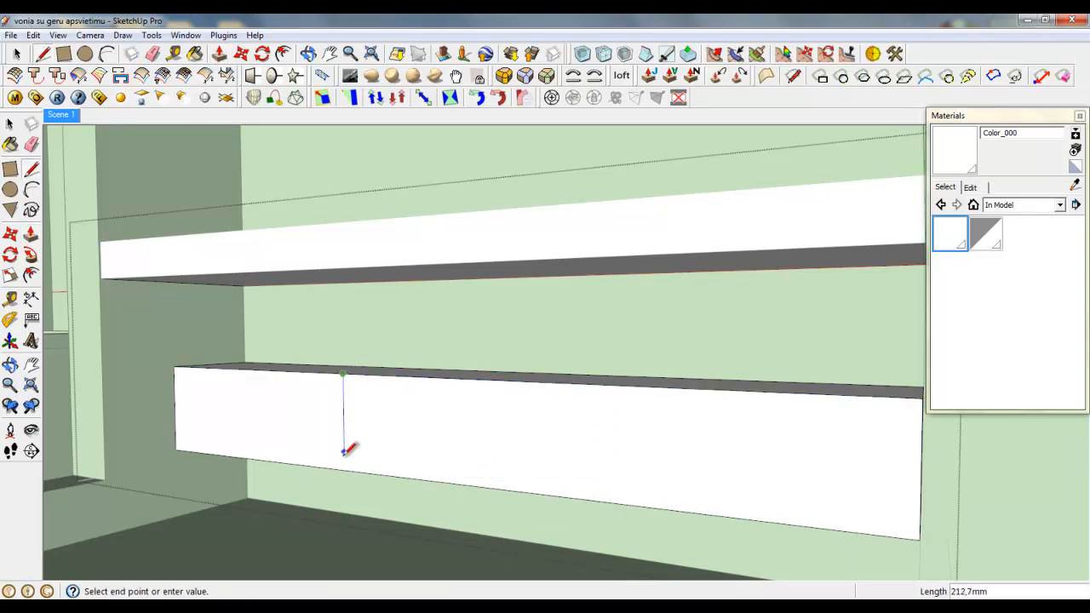
click(578, 382)
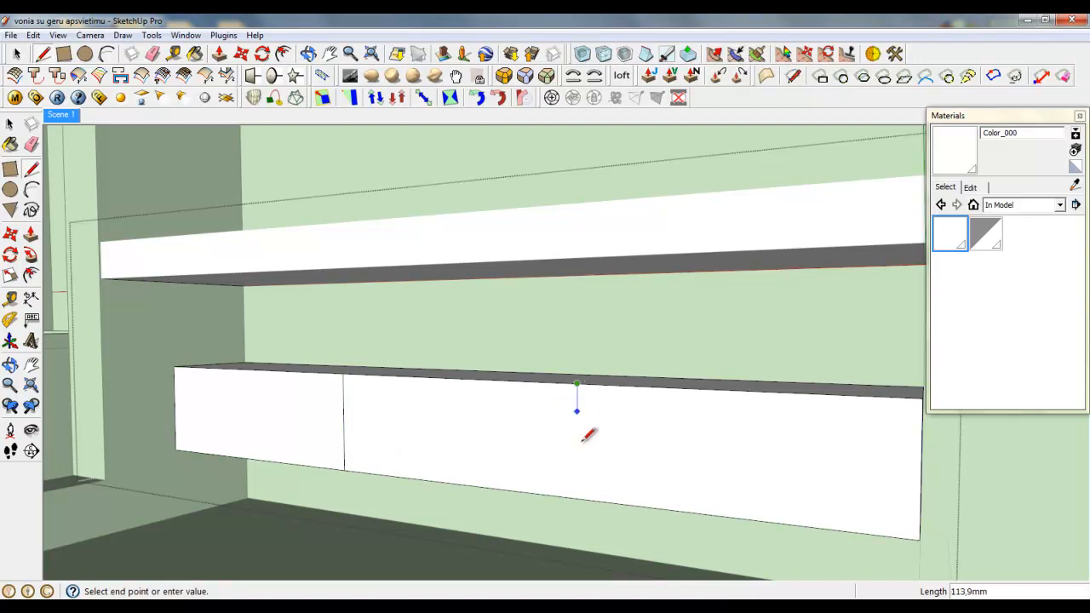
click(577, 498)
Offset the outlines of the cabinet's front panels inward by 1 mm to form narrow gap strips
key(f)
scroll(341, 374, up, 5)
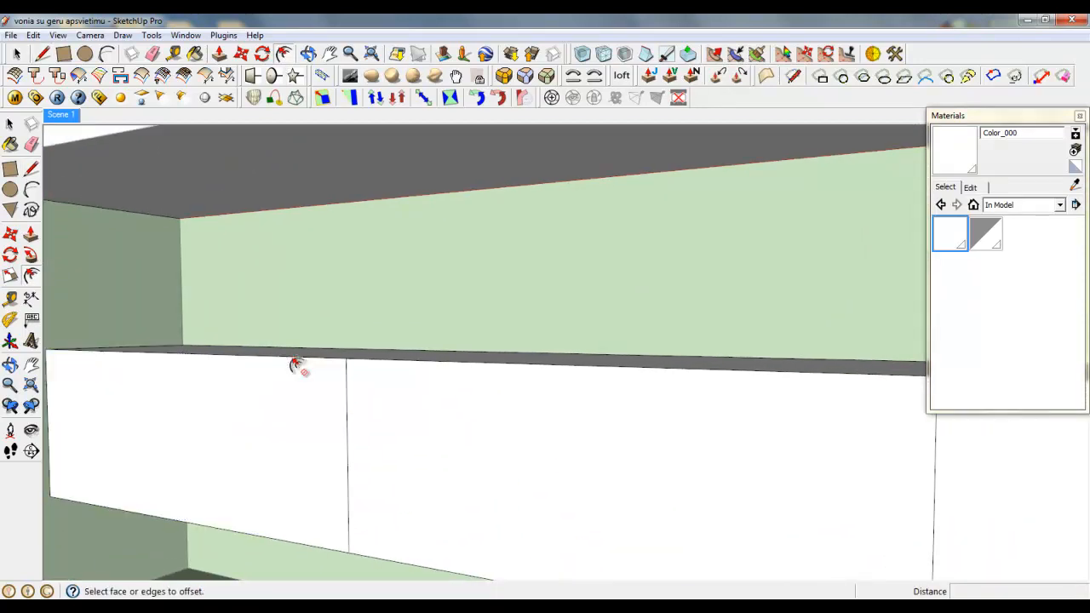
click(338, 369)
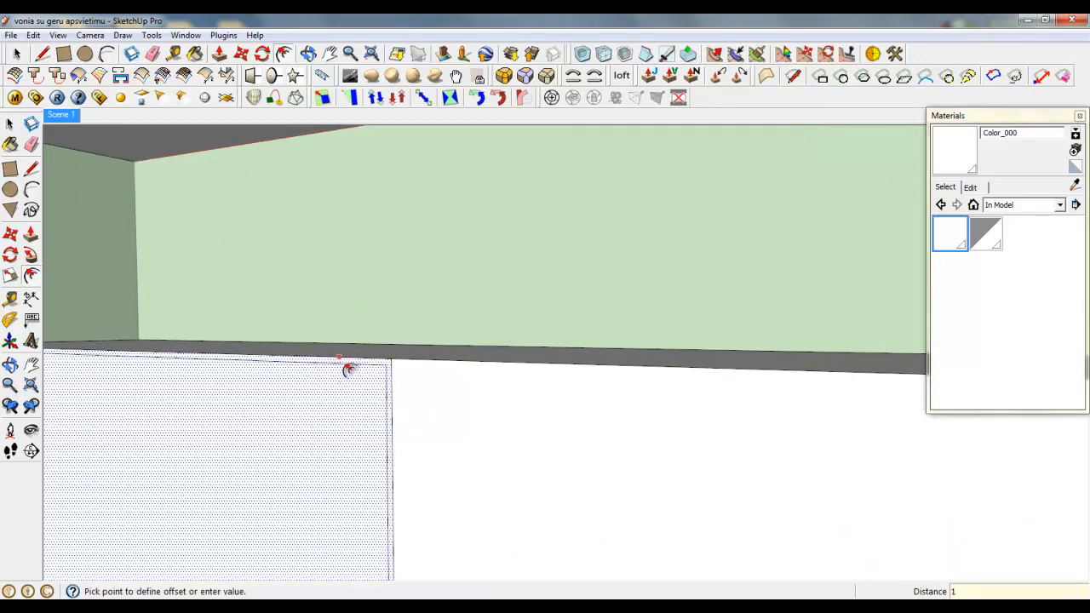
key(Return)
click(430, 369)
text(1)
key(Return)
scroll(260, 355, down, 3)
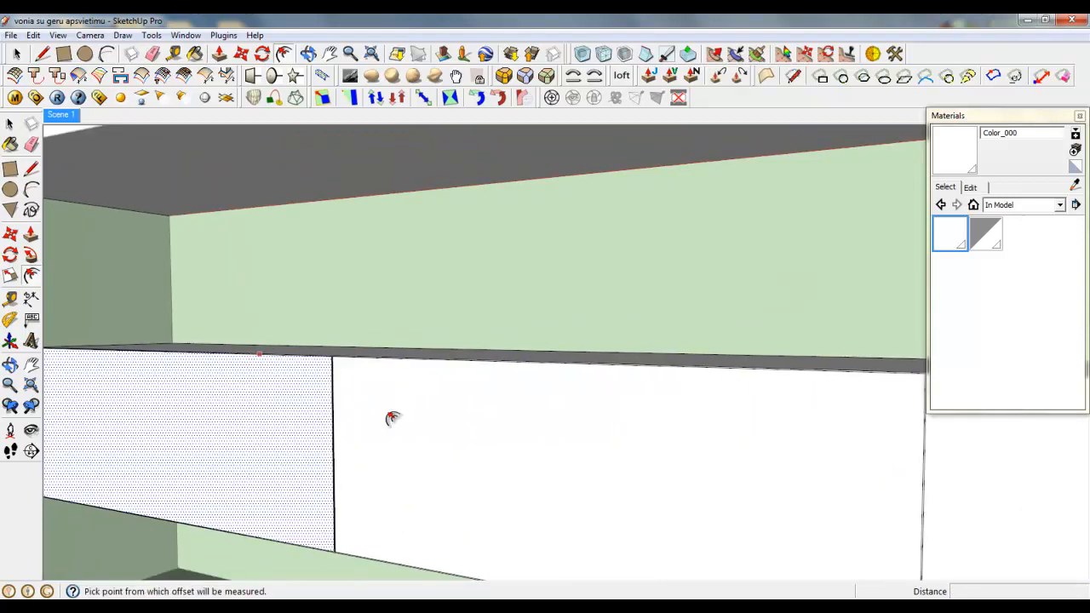
Push the gap strips around two adjoining cabinet front panels 18 mm back into the cabinet
scroll(280, 343, up, 2)
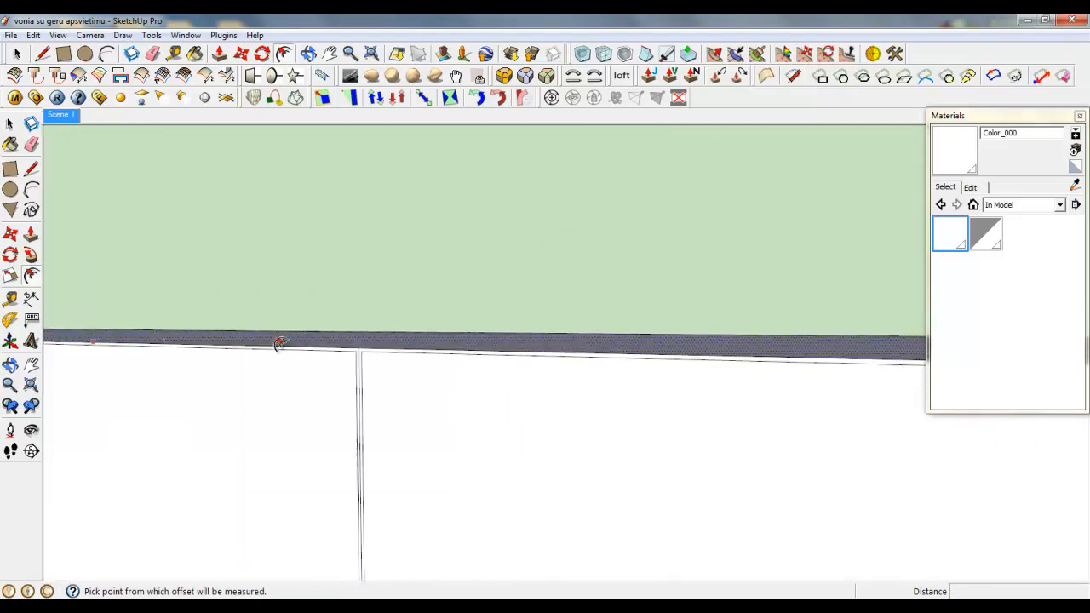
scroll(280, 343, up, 1)
click(220, 53)
middle_drag(438, 374, 387, 498)
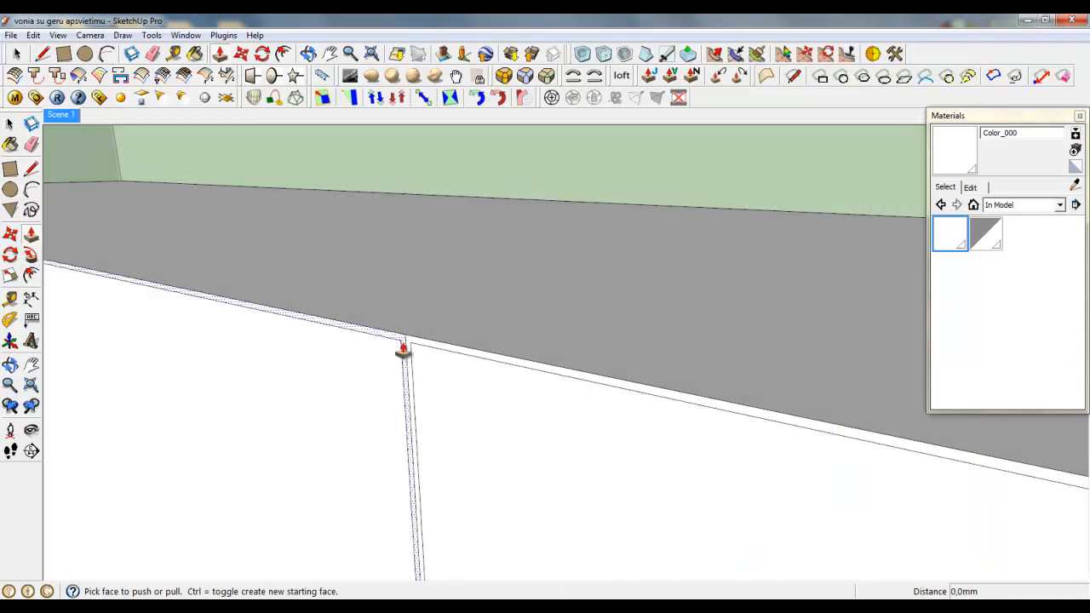
click(404, 349)
text(18)
key(Return)
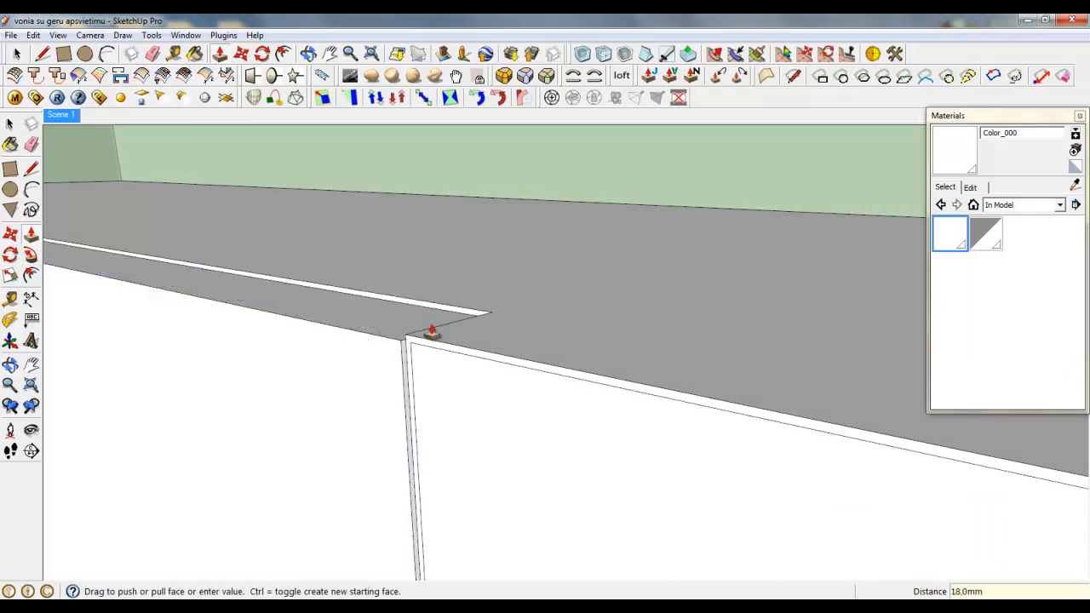
click(426, 342)
click(488, 321)
scroll(319, 277, down, 6)
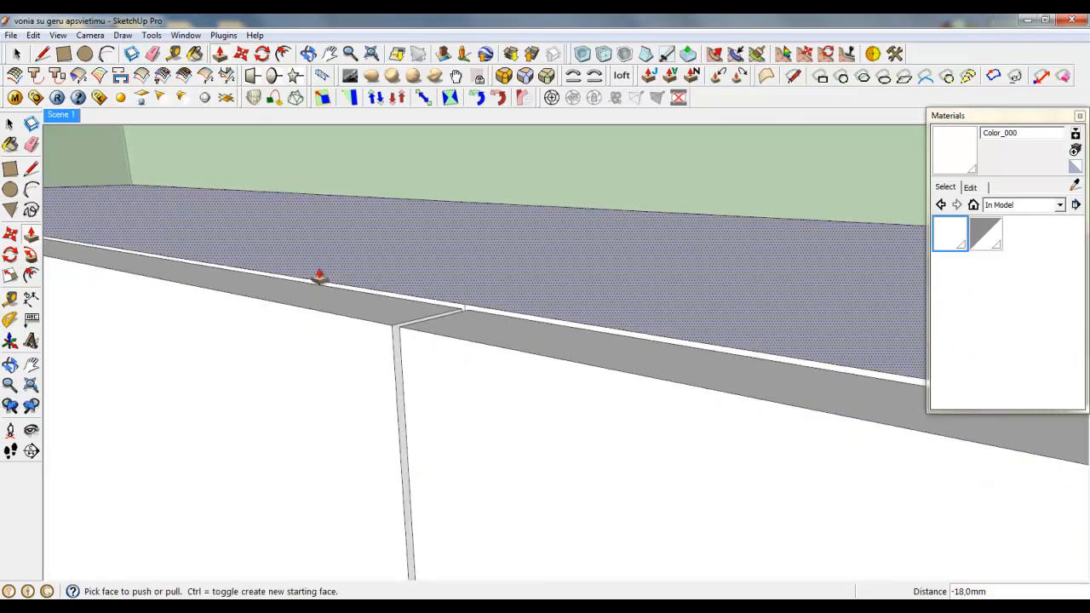
Recess the remaining front panel's gap strip to the same 18 mm depth
scroll(549, 277, up, 4)
scroll(495, 290, up, 2)
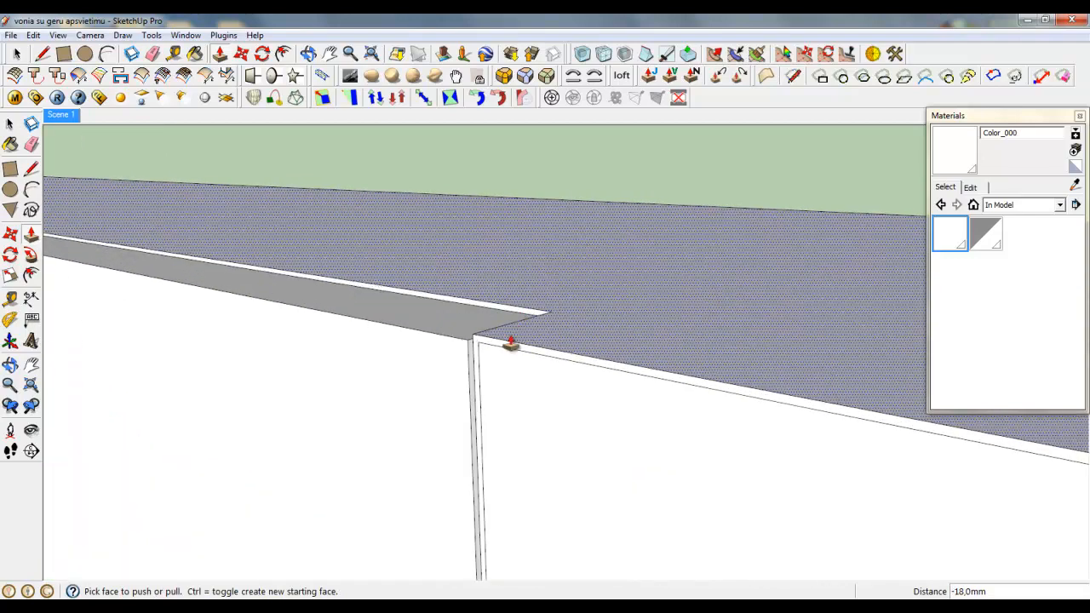
click(504, 346)
click(550, 317)
key(space)
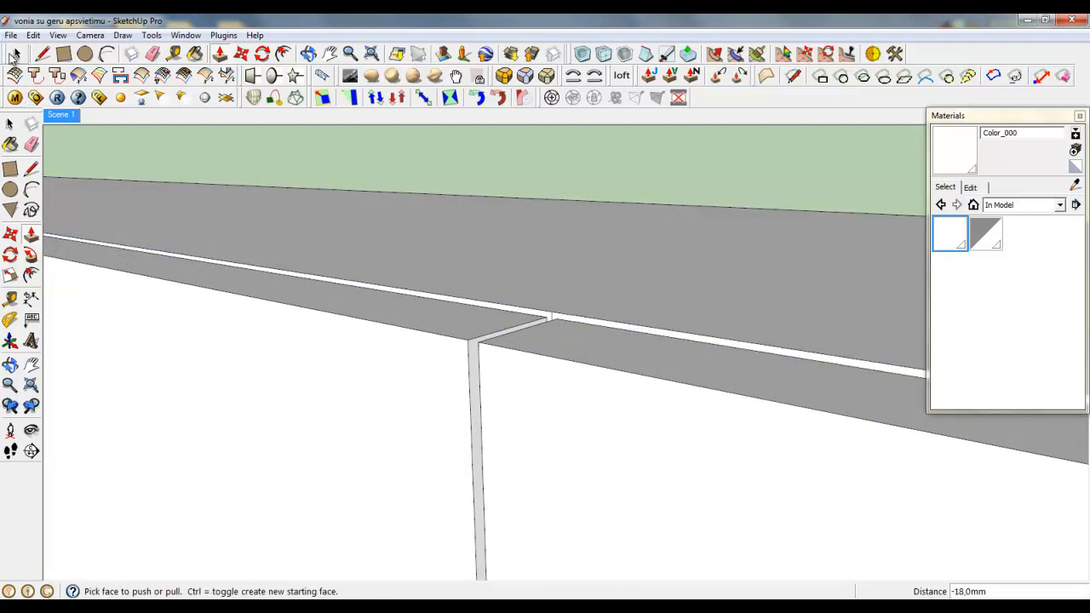
Round the outer edges of all three cabinet front panels with a 3.6 mm offset and 6 segments
click(547, 494)
click(395, 420)
scroll(765, 411, down, 6)
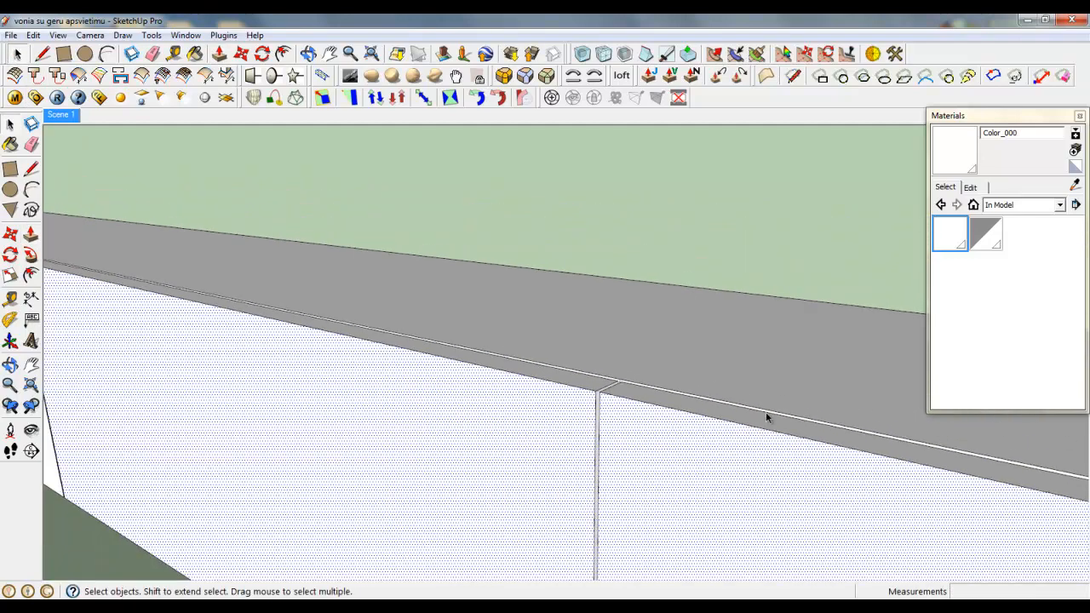
click(504, 76)
click(540, 141)
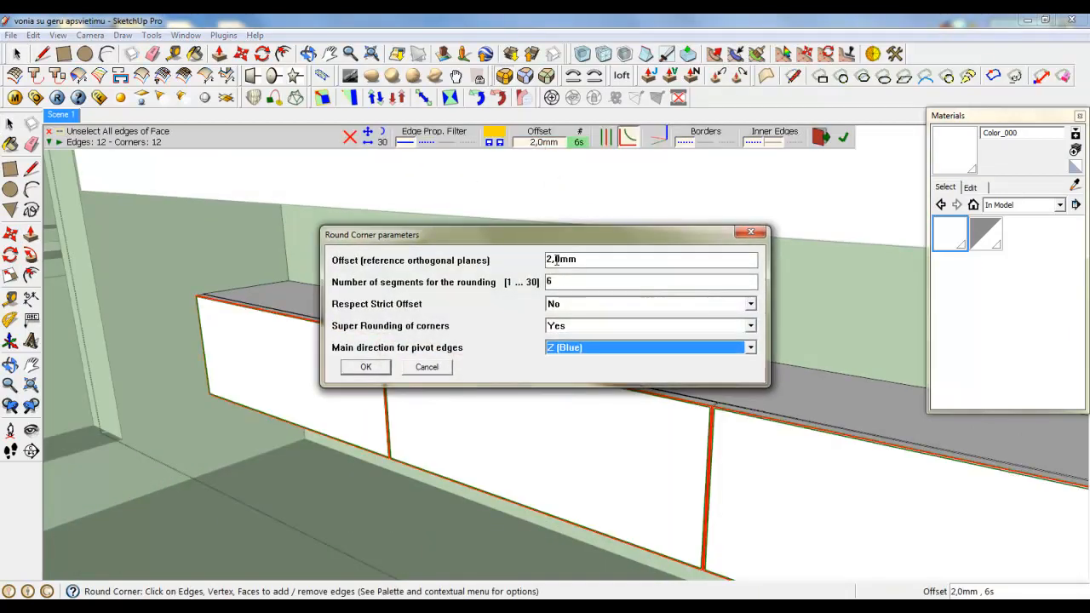
drag(552, 258, 542, 260)
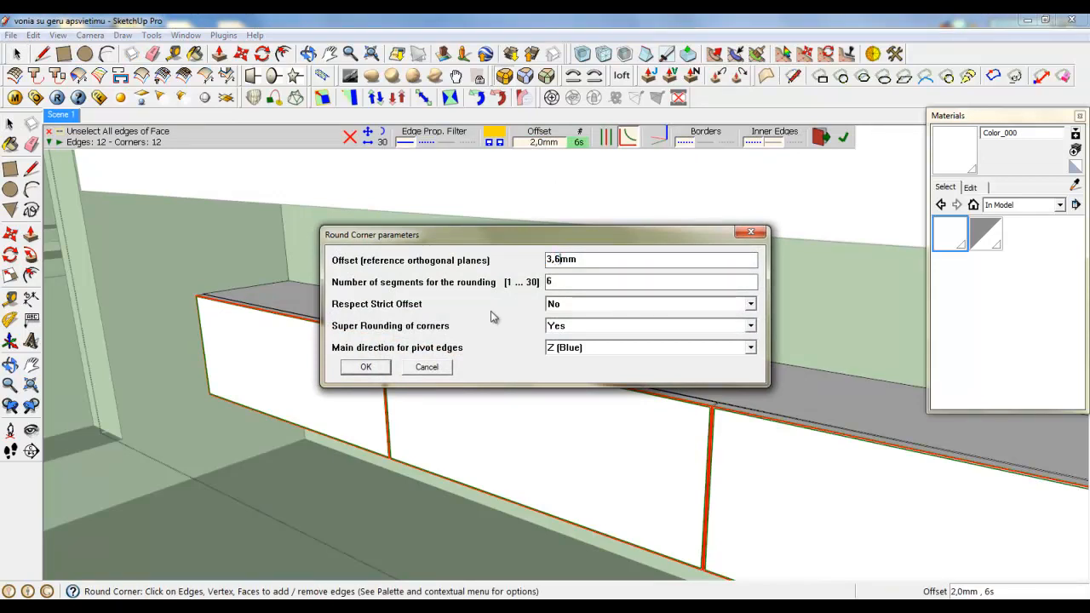
click(366, 367)
click(842, 137)
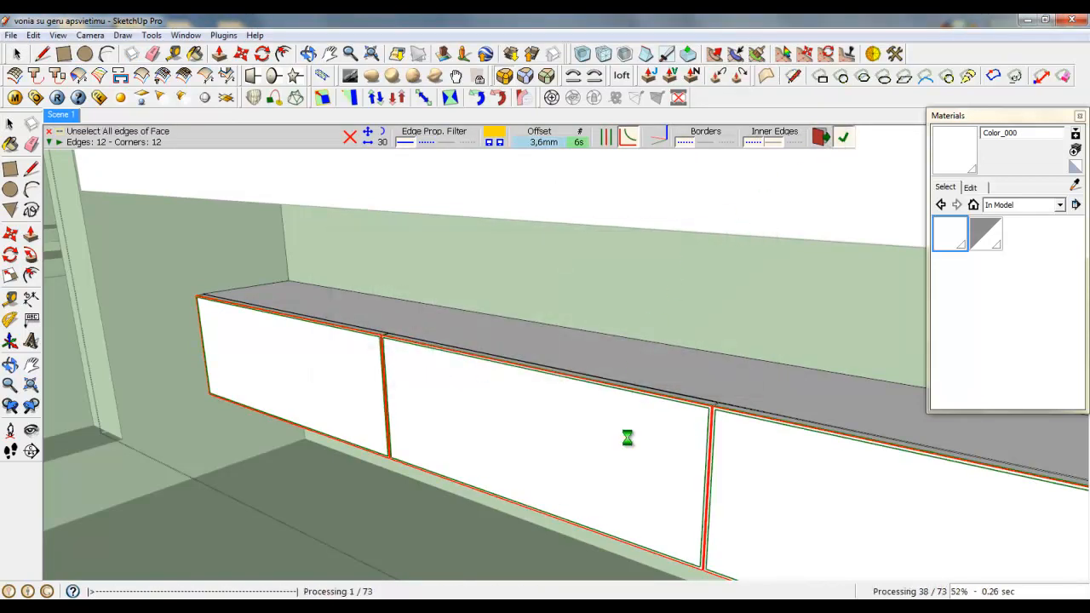
click(17, 53)
scroll(181, 281, down, 2)
middle_drag(681, 450, 581, 403)
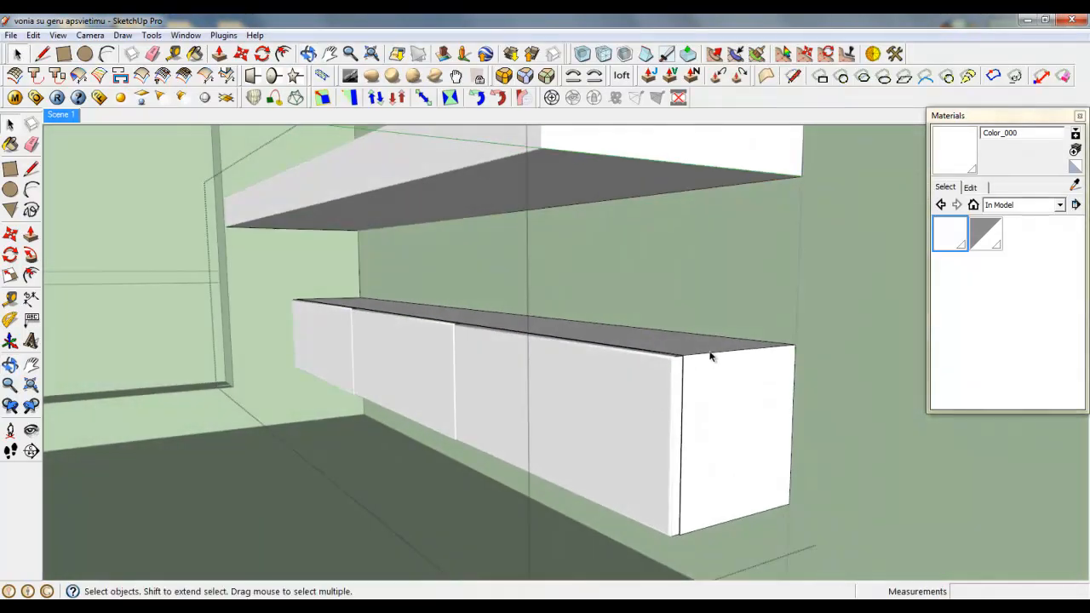
Round the upper and lower edges of the cabinet's end face with a 1 mm offset and 3 segments
middle_drag(712, 531, 730, 435)
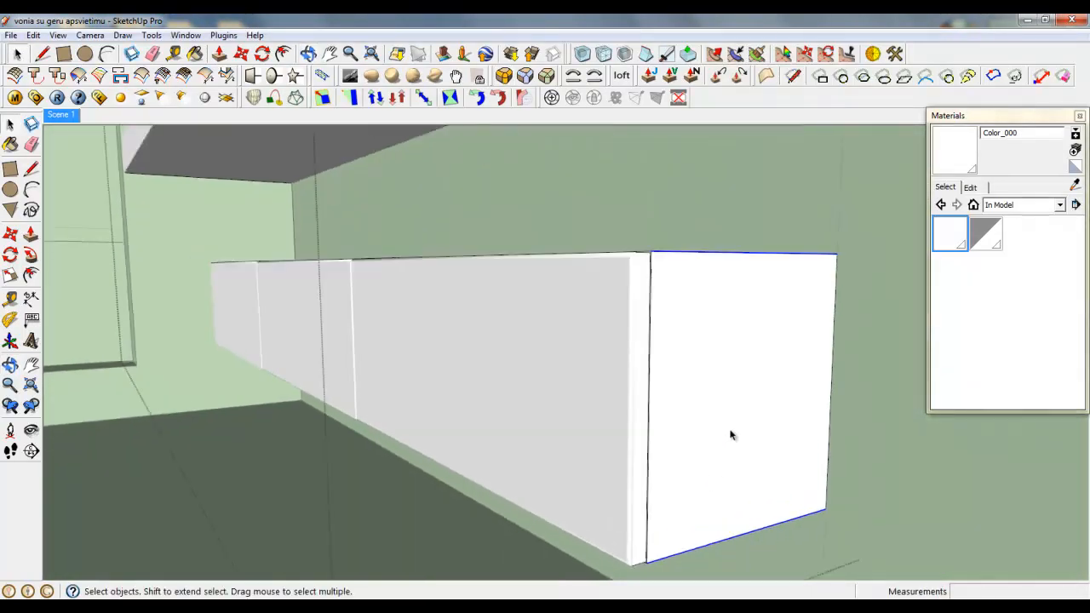
click(451, 97)
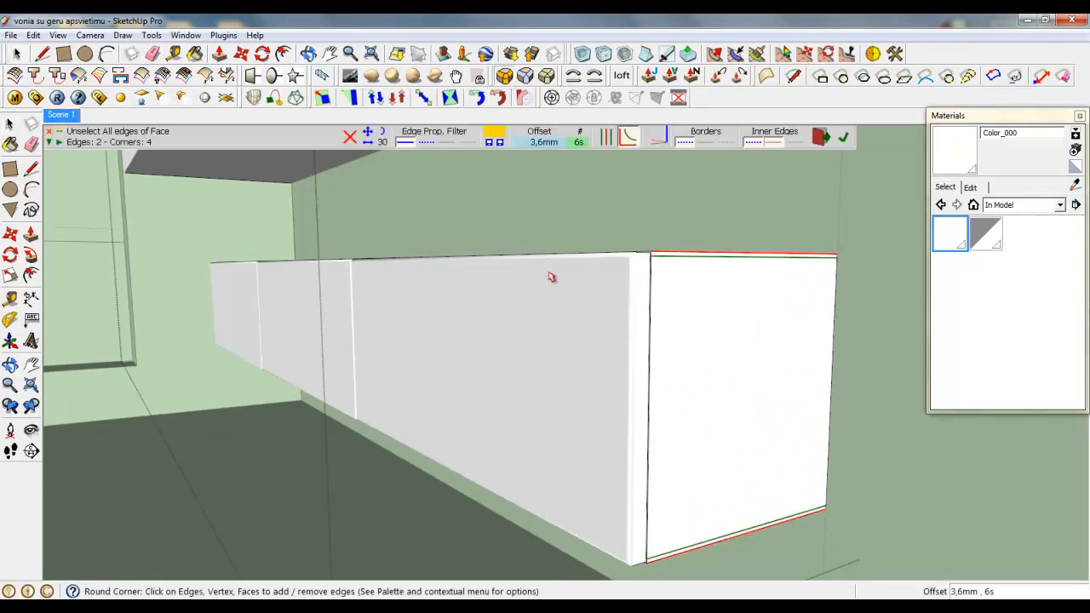
click(536, 142)
click(548, 259)
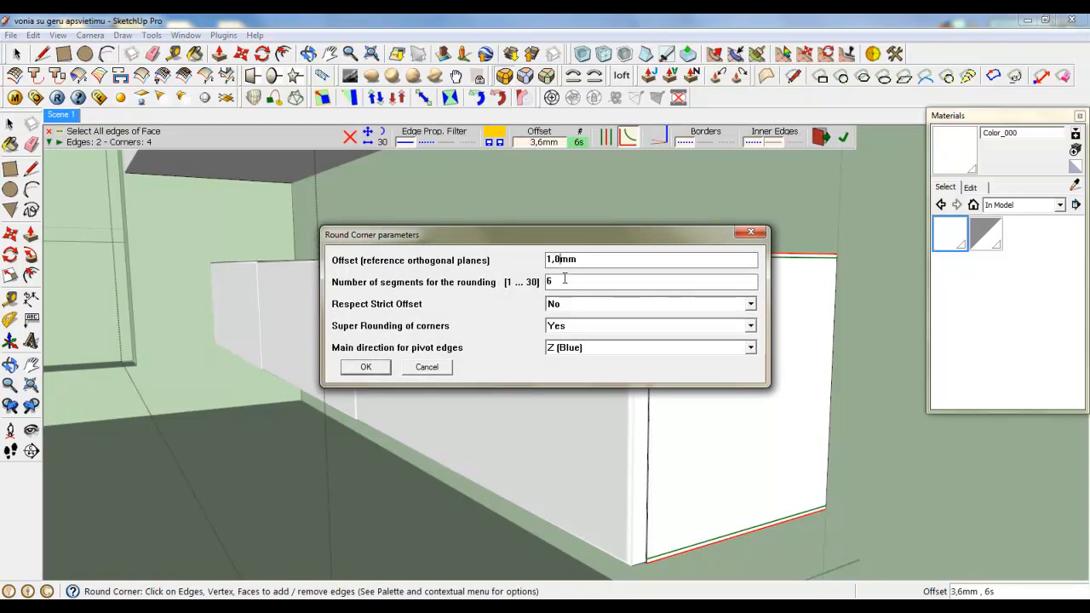
click(364, 367)
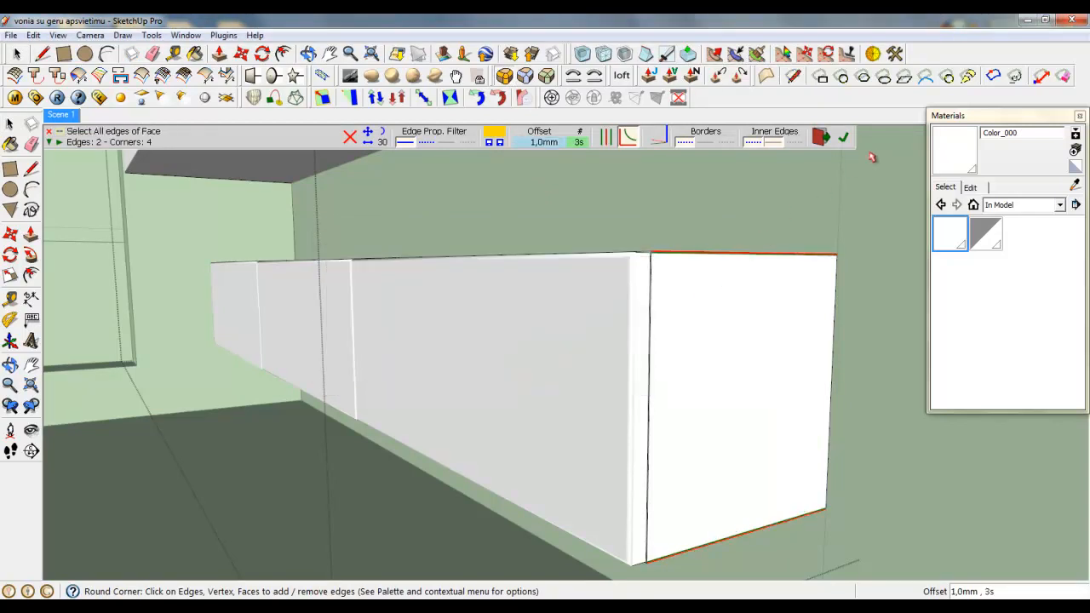
click(842, 138)
middle_drag(686, 303, 668, 387)
click(16, 54)
scroll(659, 368, down, 2)
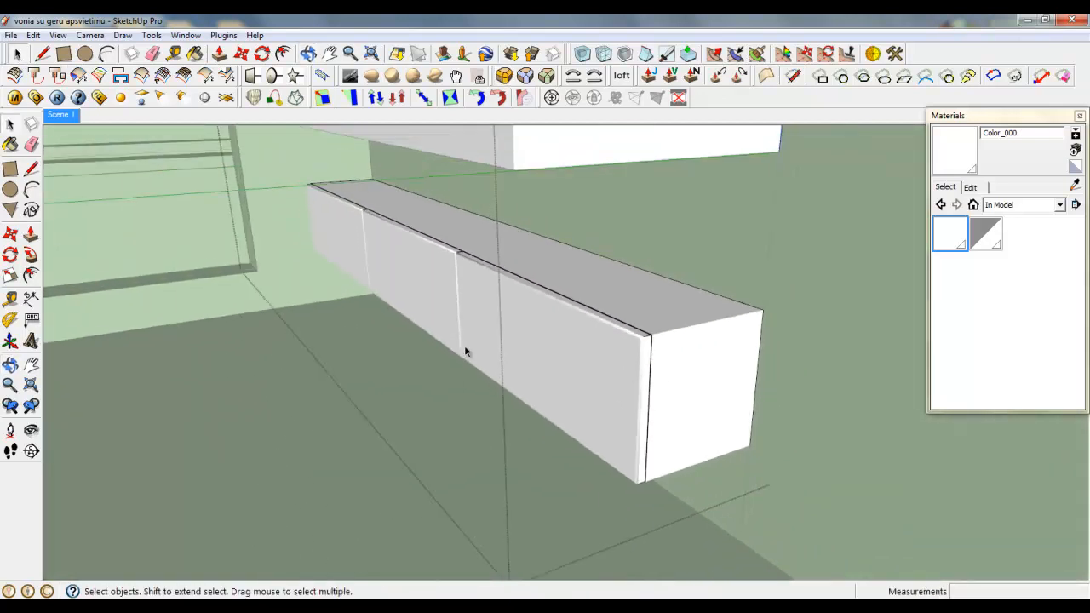
Soften the edges of the three front panels at a 14-degree angle between normals, keeping smooth normals and soften coplanar enabled
middle_drag(482, 336, 578, 303)
click(591, 294)
right_click(591, 289)
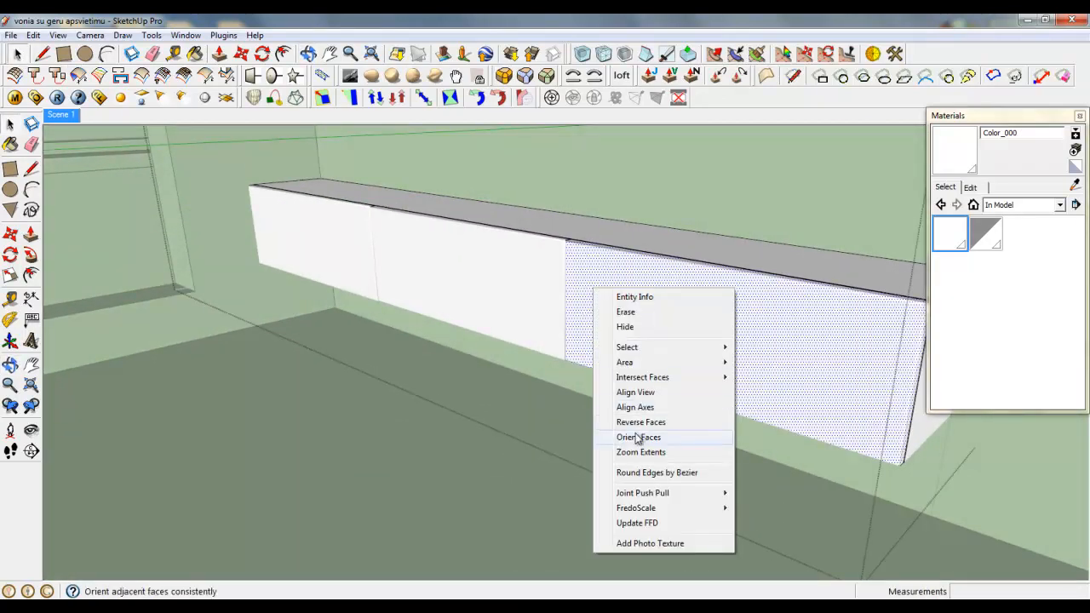
double_click(594, 276)
shift+click(379, 253)
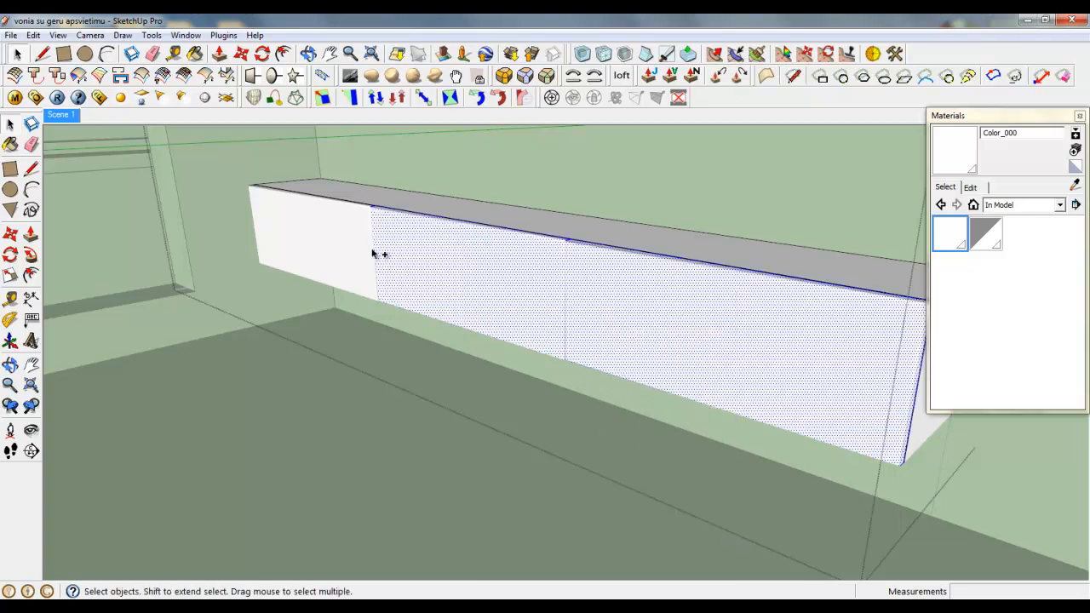
shift+click(341, 238)
right_click(337, 235)
click(396, 412)
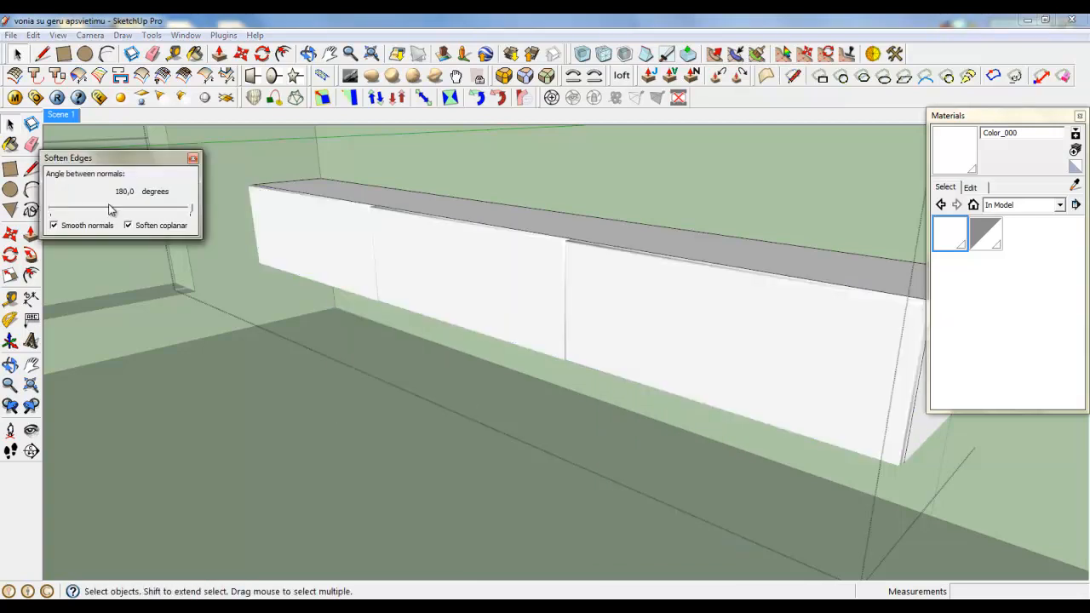
drag(111, 209, 84, 214)
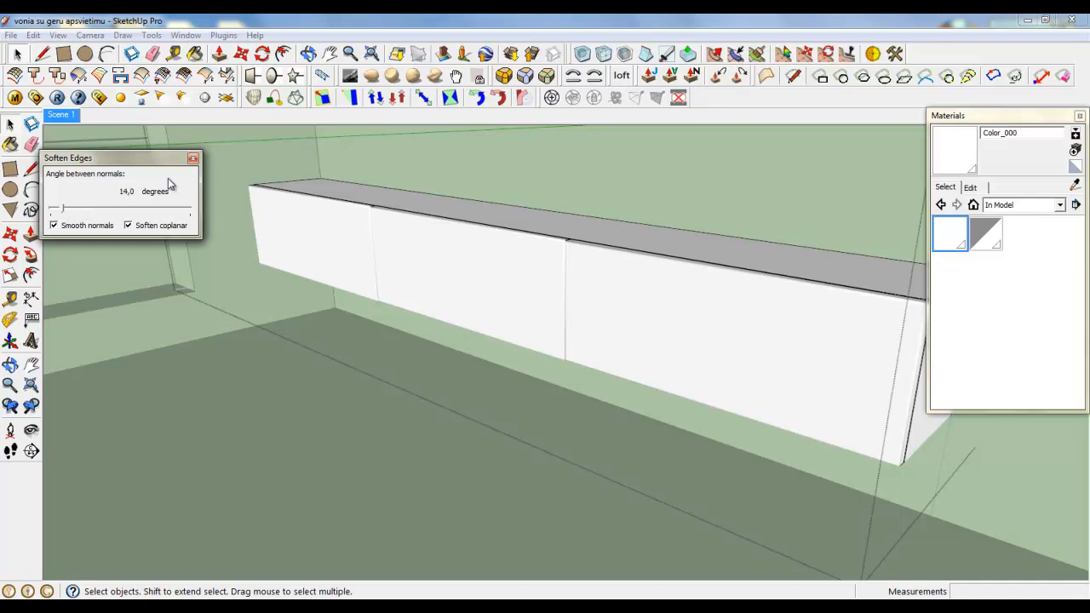
click(194, 158)
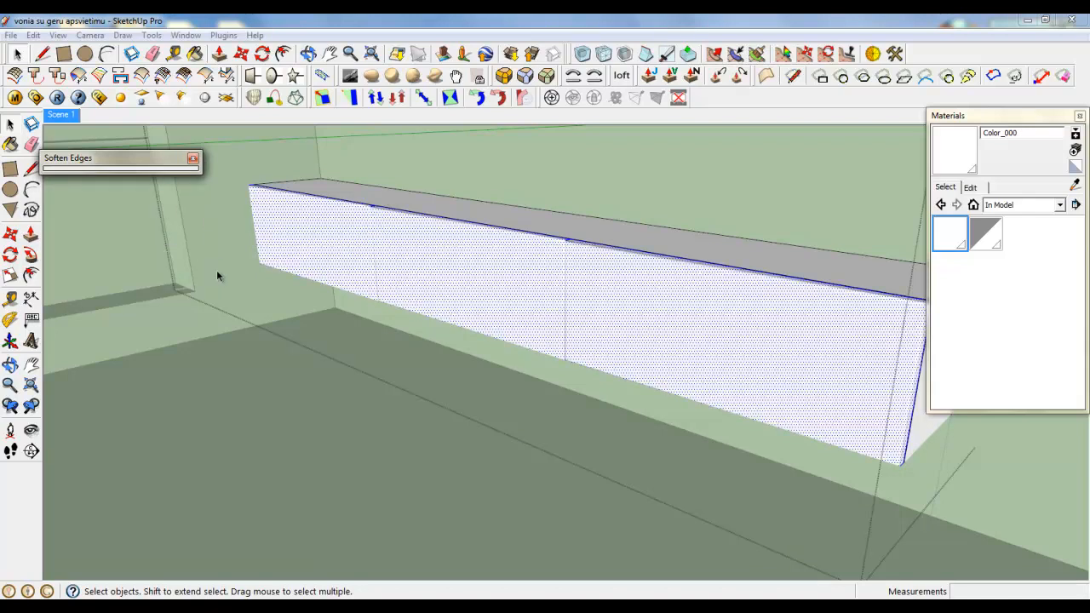
middle_drag(219, 275, 192, 197)
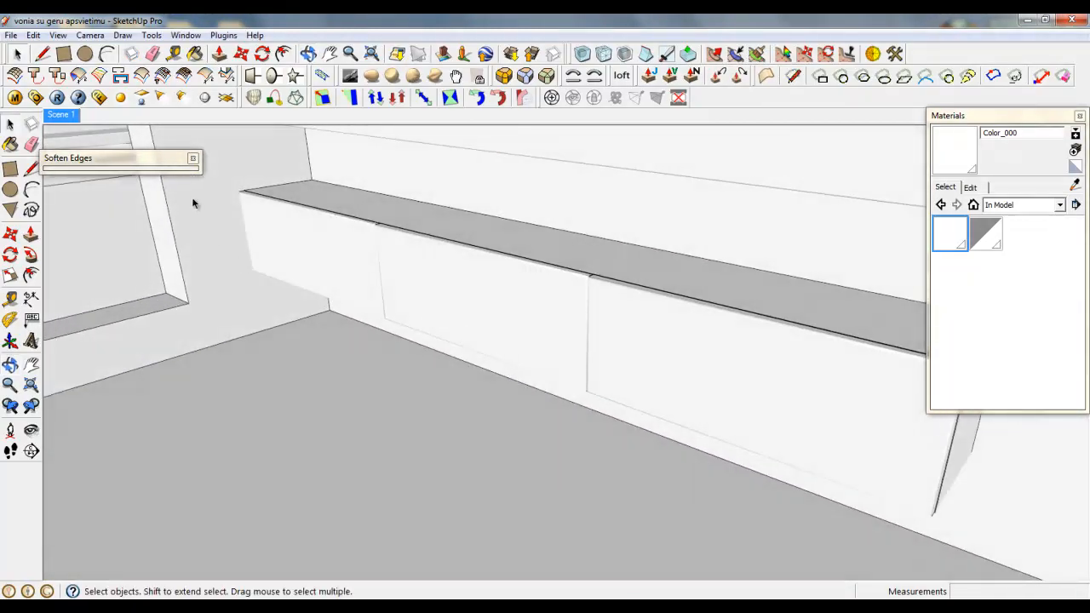
click(191, 159)
click(192, 159)
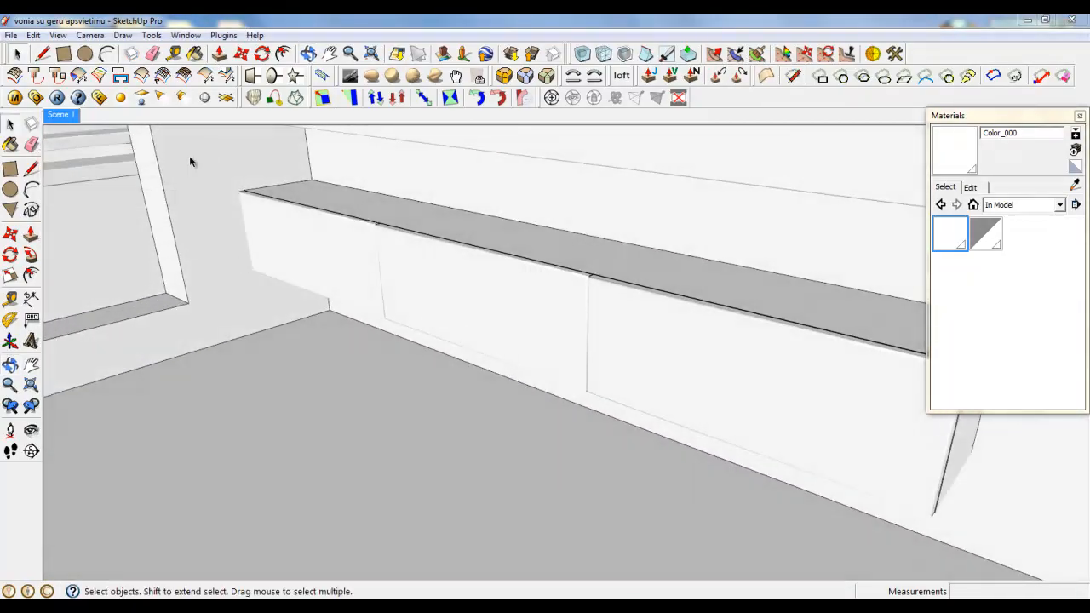
Draw a circle with a 25 mm radius on the underside of the countertop for the drain pipe
click(32, 430)
drag(451, 409, 418, 300)
middle_drag(418, 300, 525, 341)
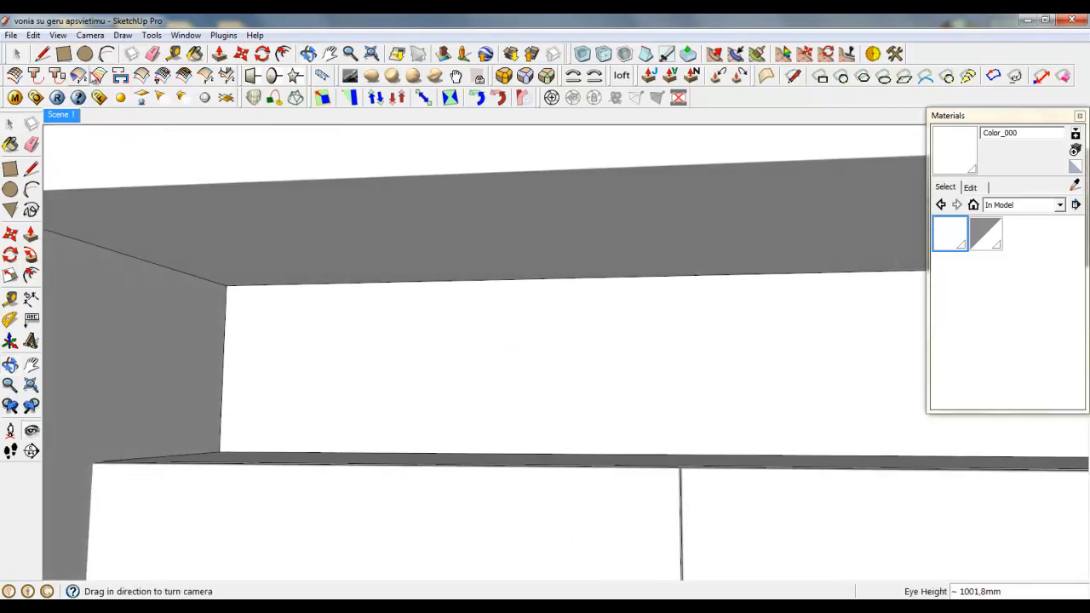
click(86, 53)
click(477, 228)
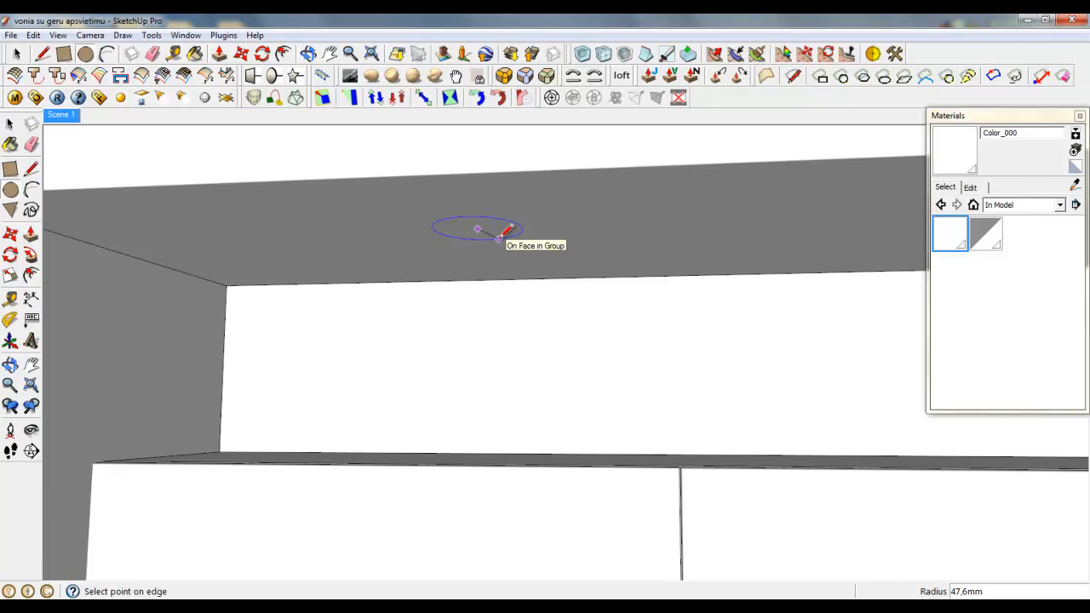
click(498, 237)
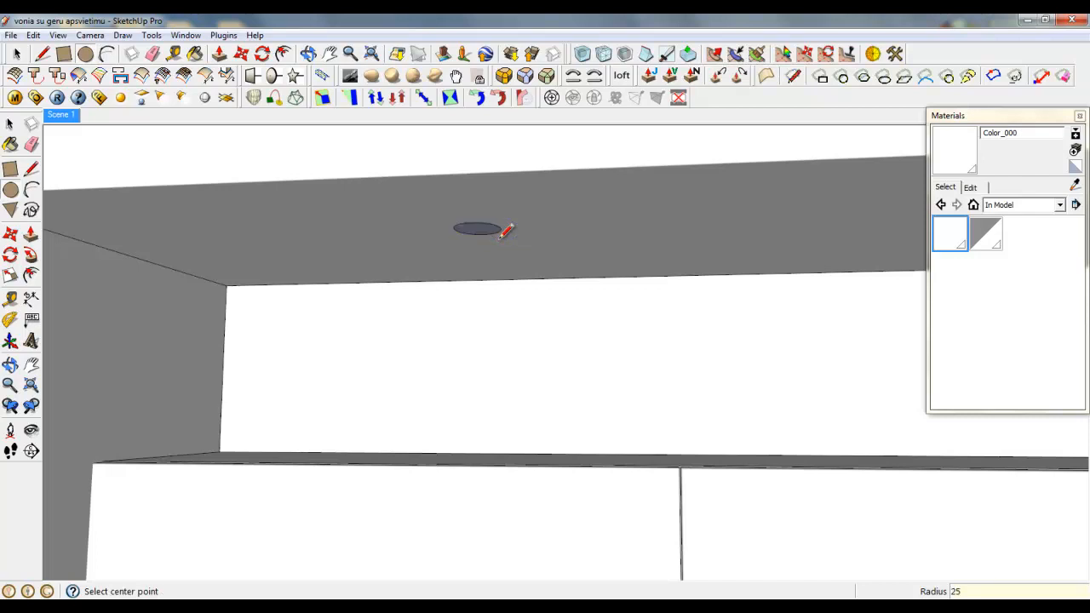
middle_drag(452, 224, 171, 251)
scroll(584, 316, up, 2)
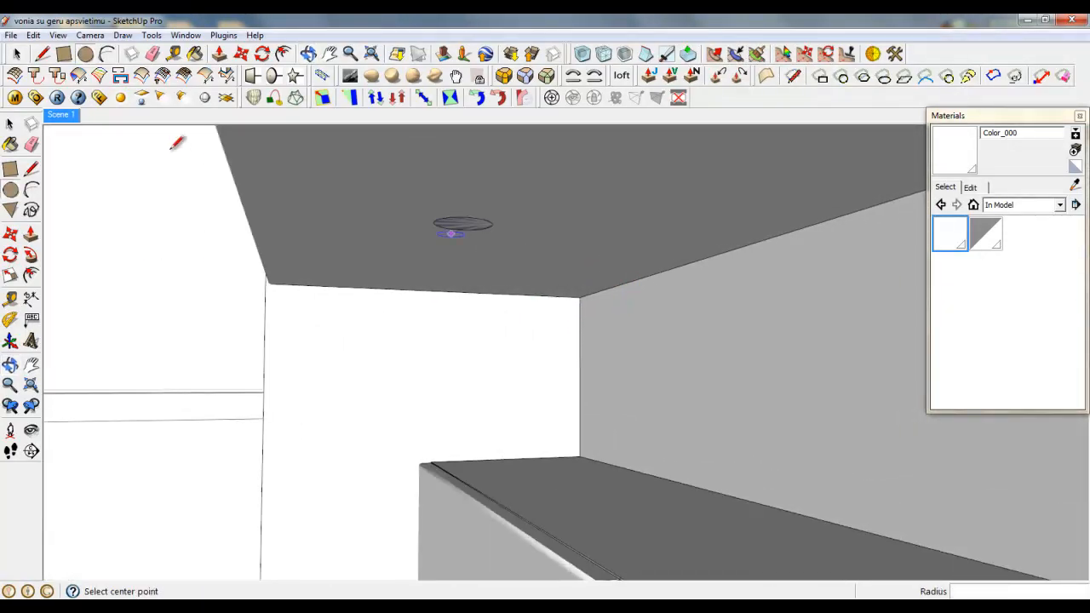
Move the circle about 28 mm across the countertop's underside toward the back wall
key(space)
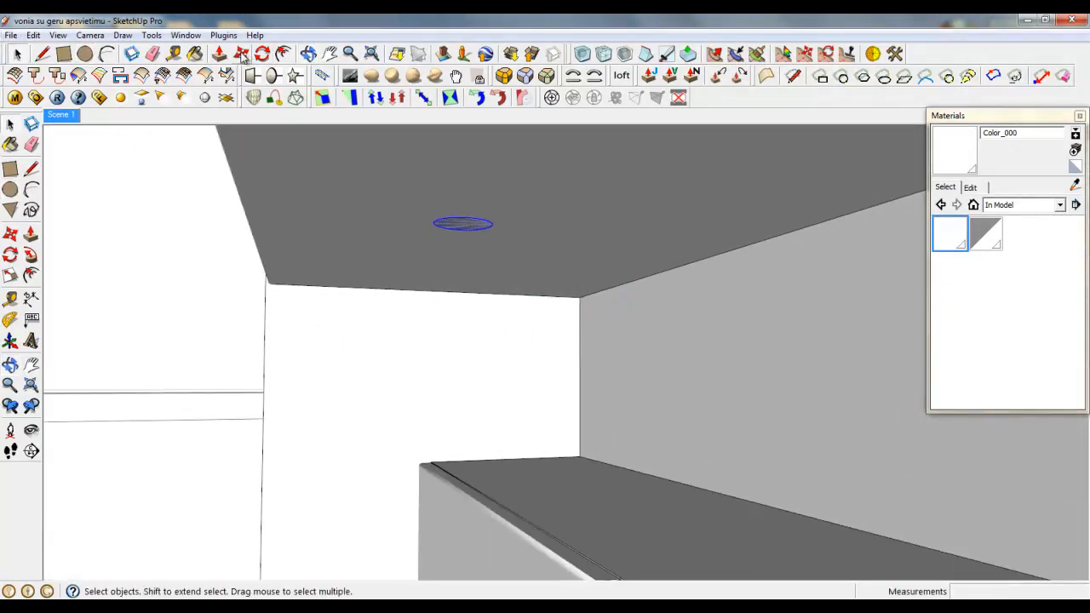
click(243, 57)
click(497, 231)
middle_drag(625, 236, 489, 202)
click(587, 230)
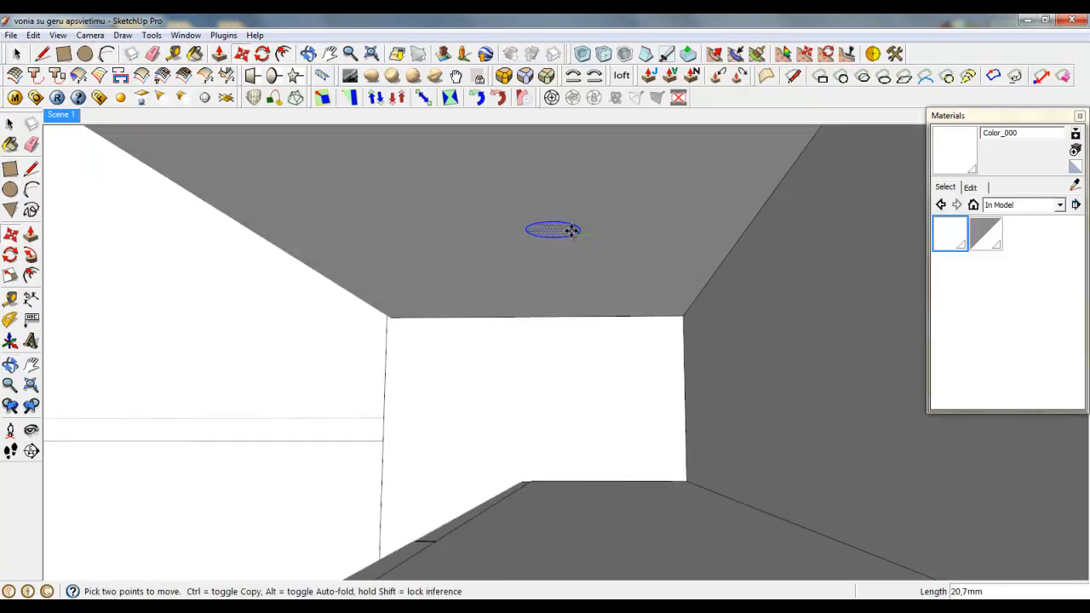
click(631, 230)
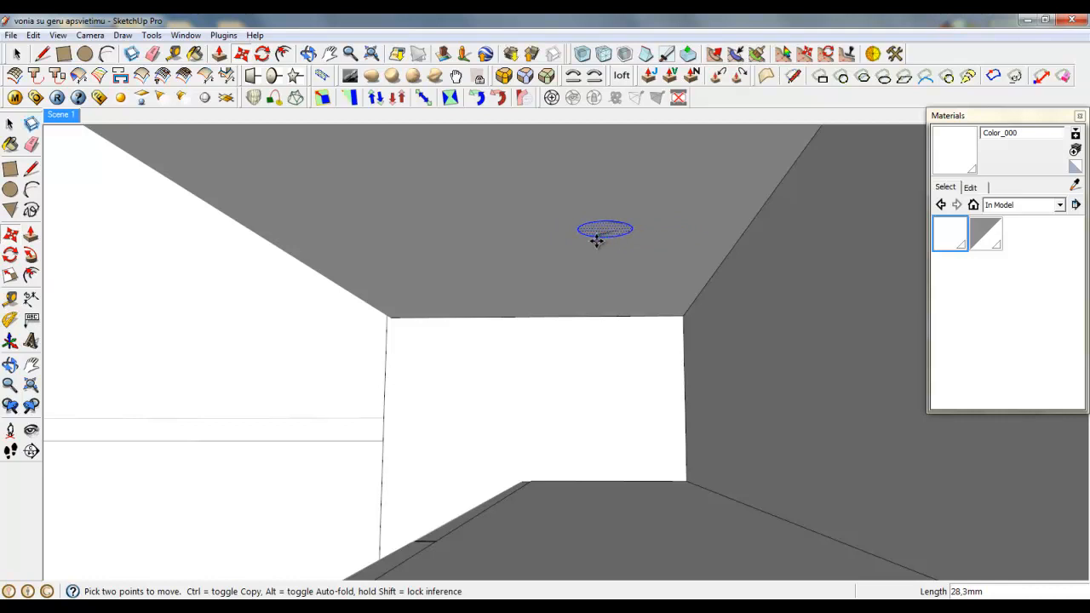
Extrude the circle about 170 mm downward from the countertop's underside to form a vertical pipe
middle_drag(597, 241, 643, 230)
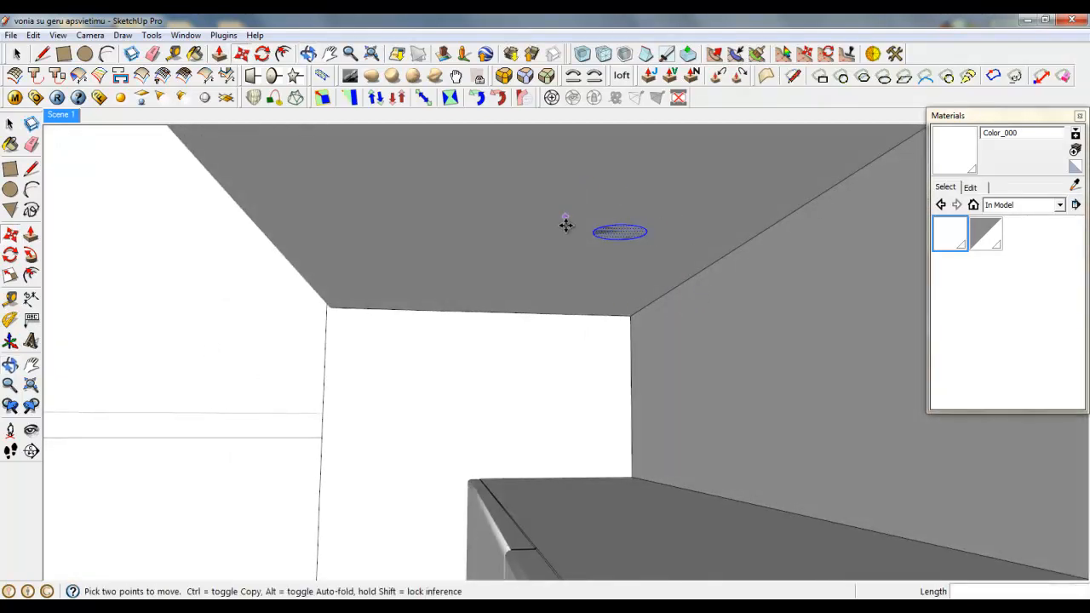
middle_drag(565, 225, 633, 236)
click(43, 53)
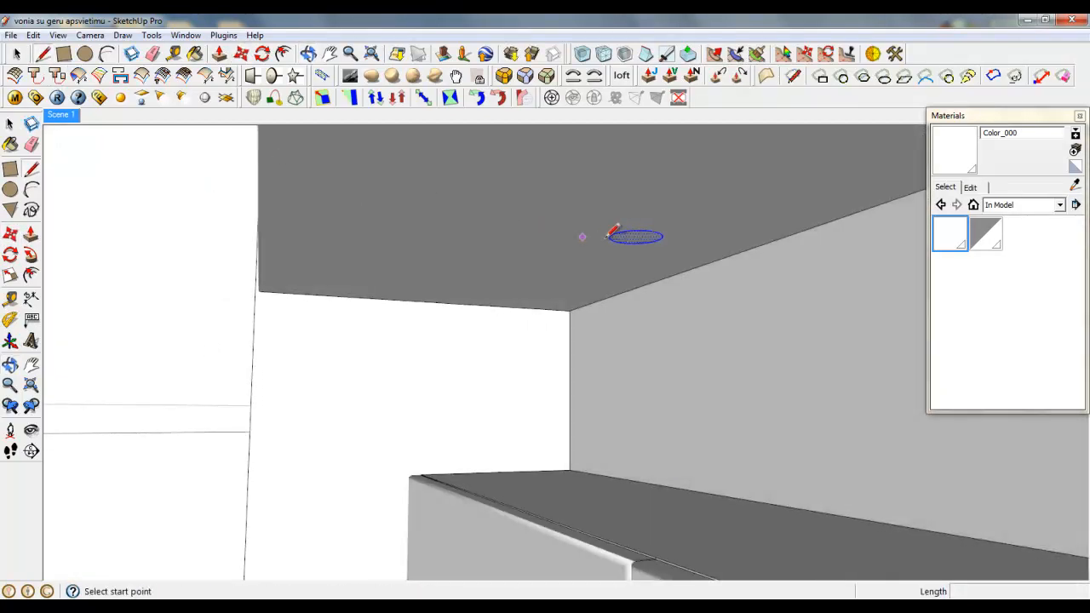
click(659, 238)
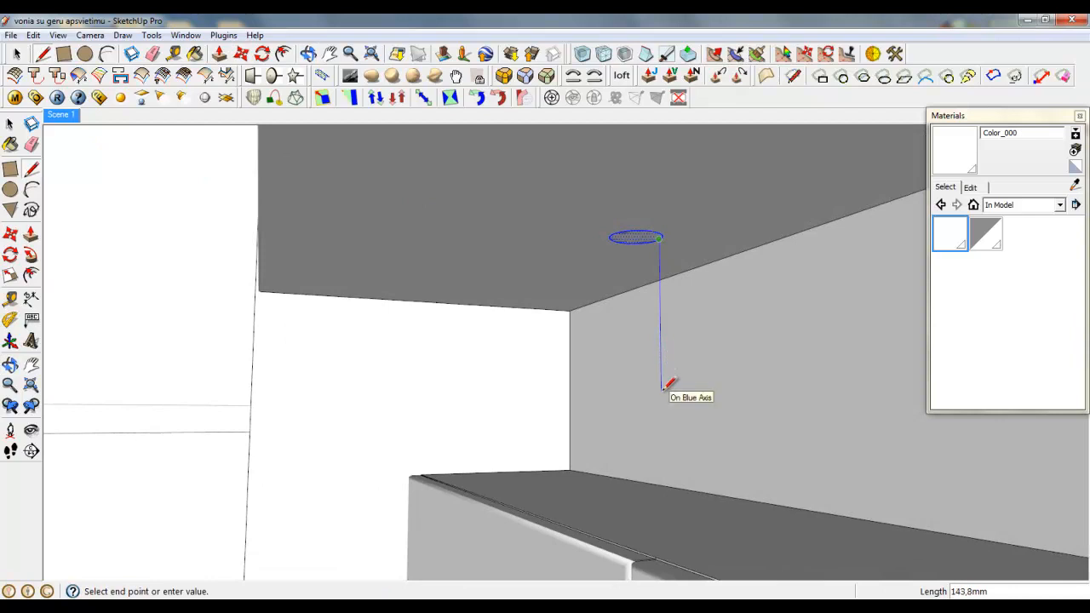
click(220, 53)
click(630, 240)
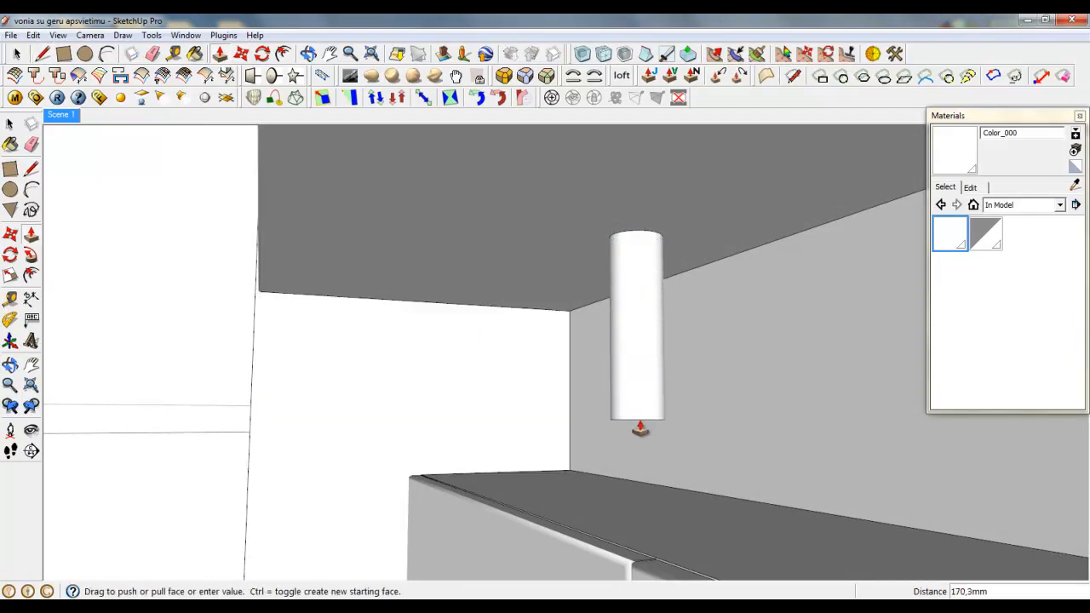
click(640, 430)
middle_drag(640, 430, 865, 450)
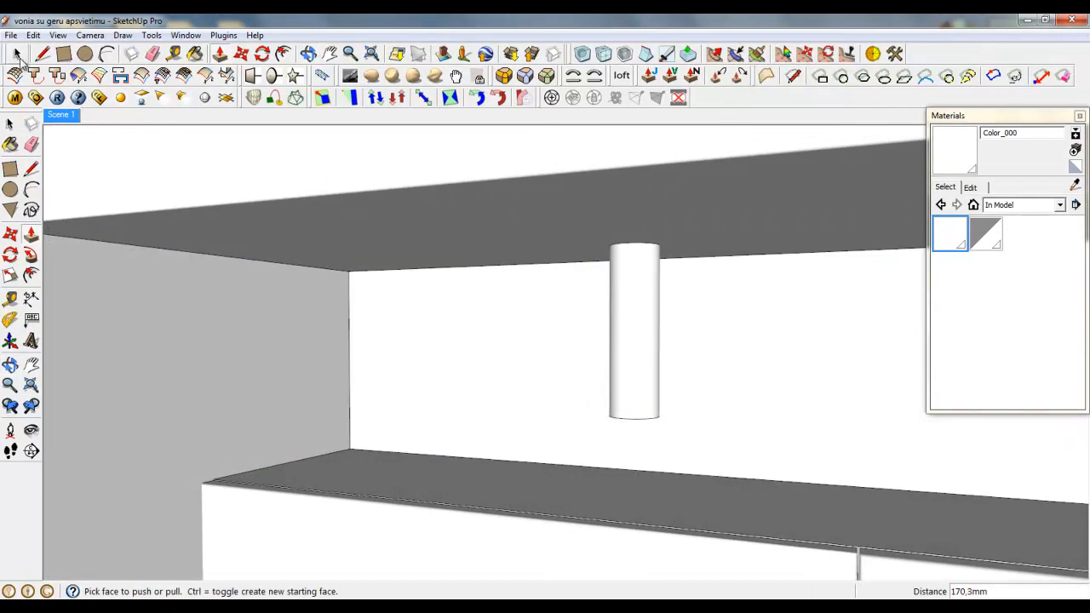
Group all the faces and edges of the vertical drain pipe
click(17, 55)
click(638, 292)
right_click(637, 260)
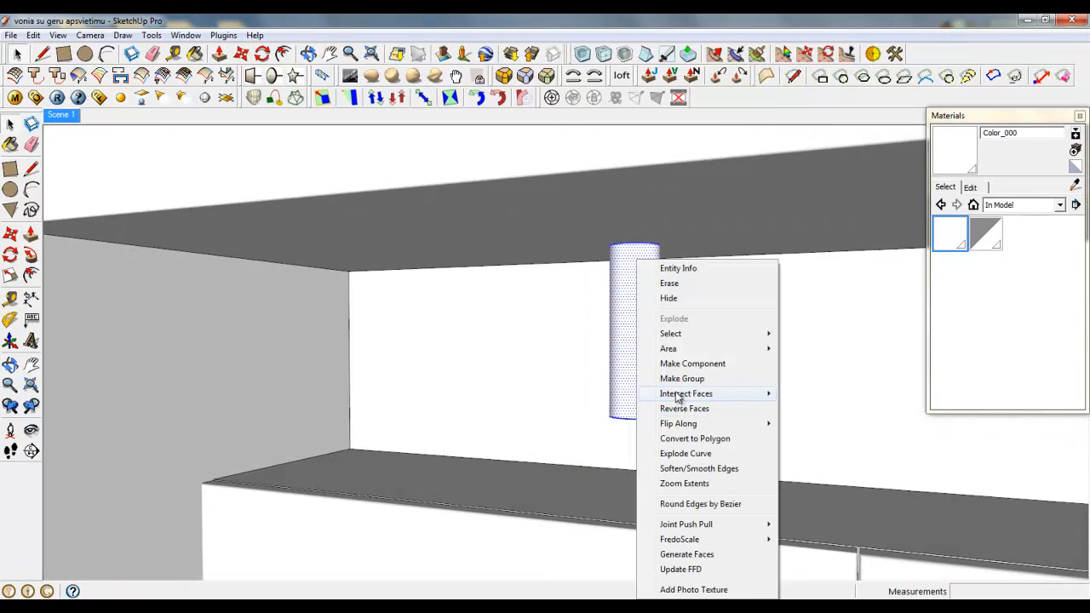
click(673, 378)
Rotate a copy of the vertical pipe by 270 degrees so it lies horizontally, perpendicular to the back wall
middle_drag(656, 369, 465, 357)
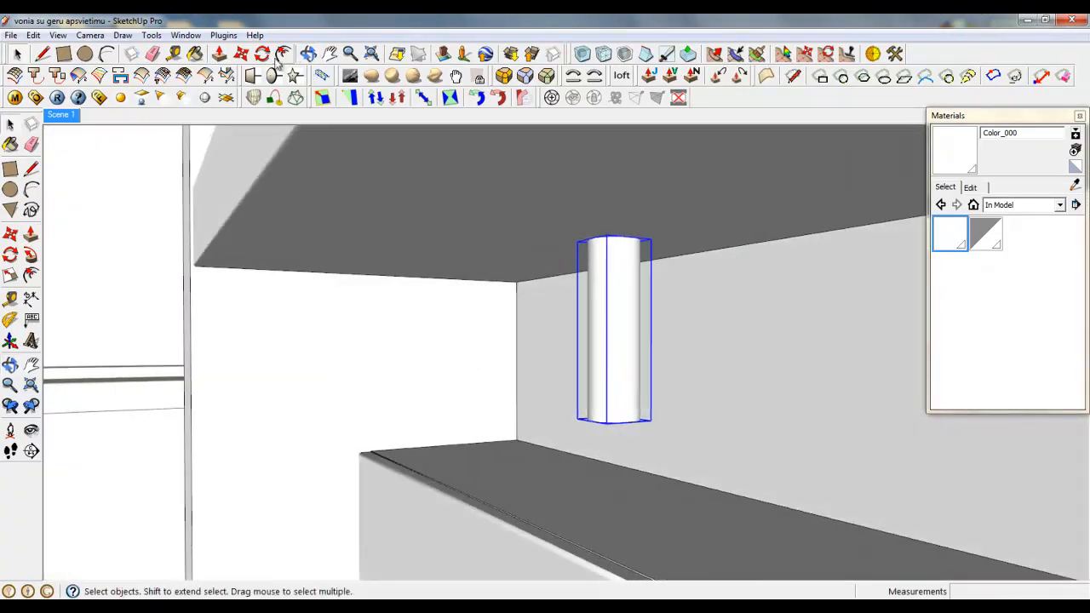
click(283, 54)
click(399, 370)
click(458, 372)
key(ctrl)
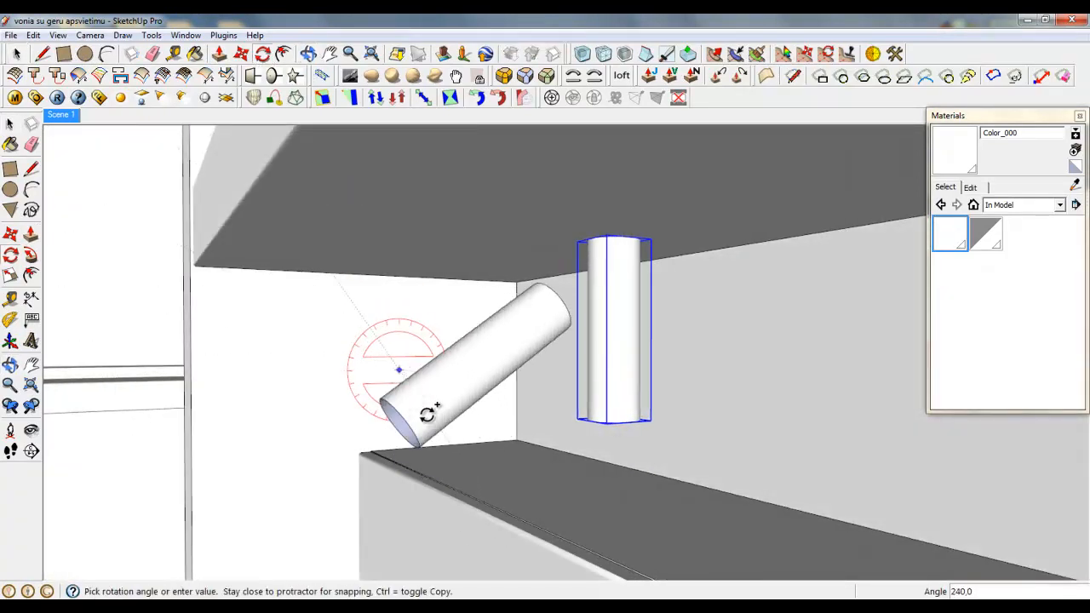
click(400, 407)
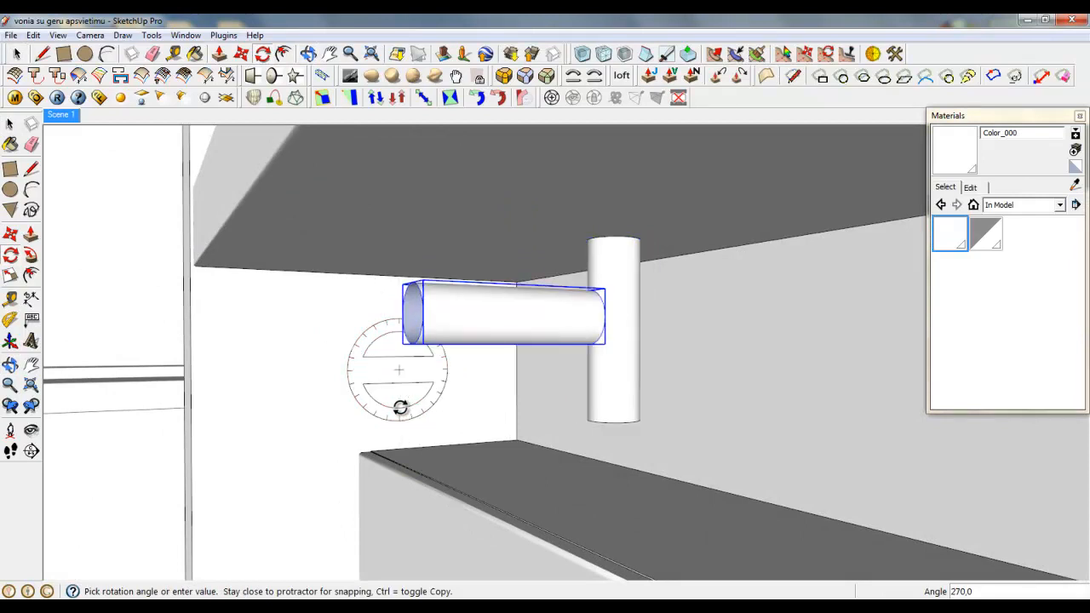
Close the open front end of the horizontal pipe with a line across its rim, then erase that line
click(17, 54)
double_click(436, 304)
scroll(435, 305, up, 1)
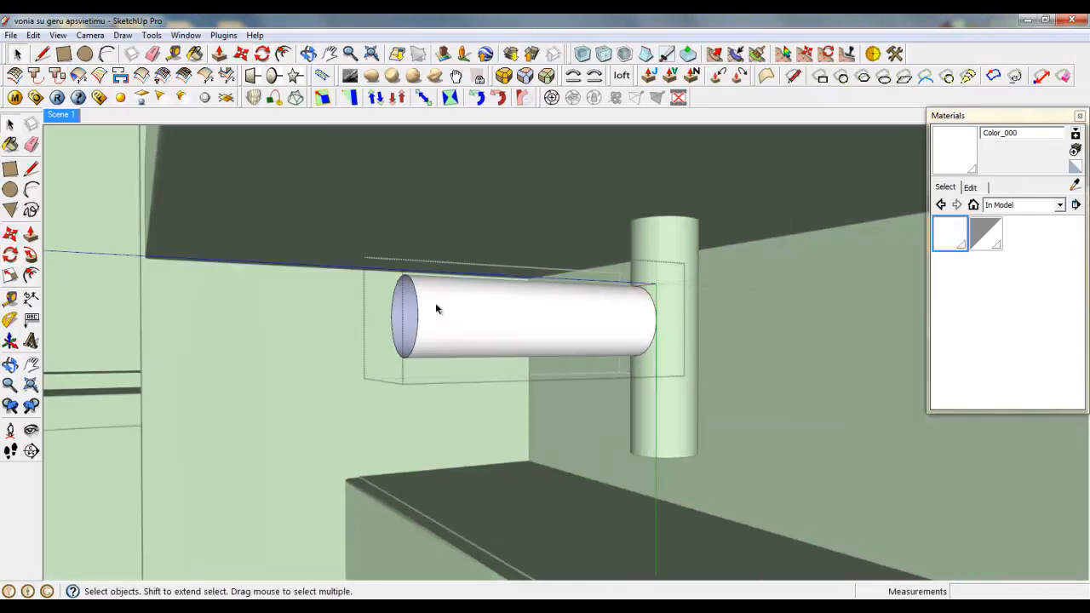
middle_drag(436, 304, 598, 309)
scroll(579, 312, up, 2)
click(42, 54)
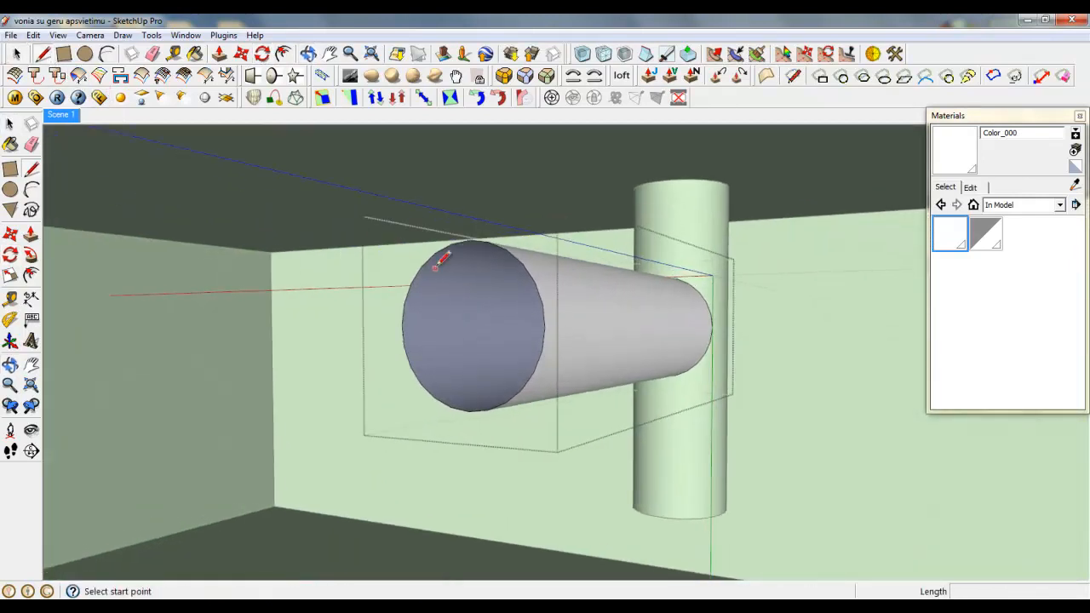
click(436, 252)
click(524, 387)
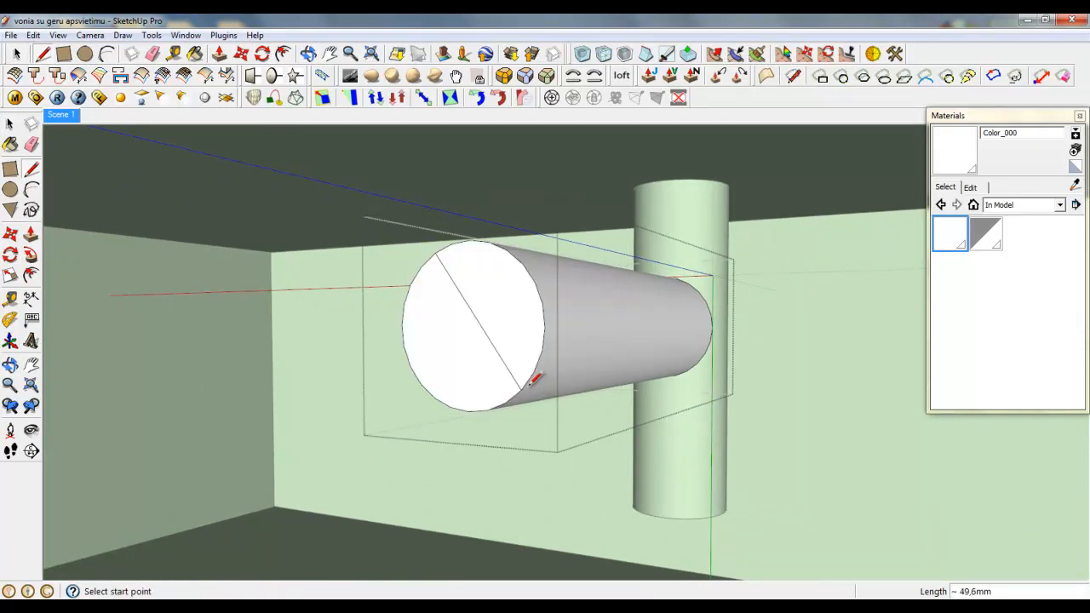
right_click(504, 349)
click(525, 380)
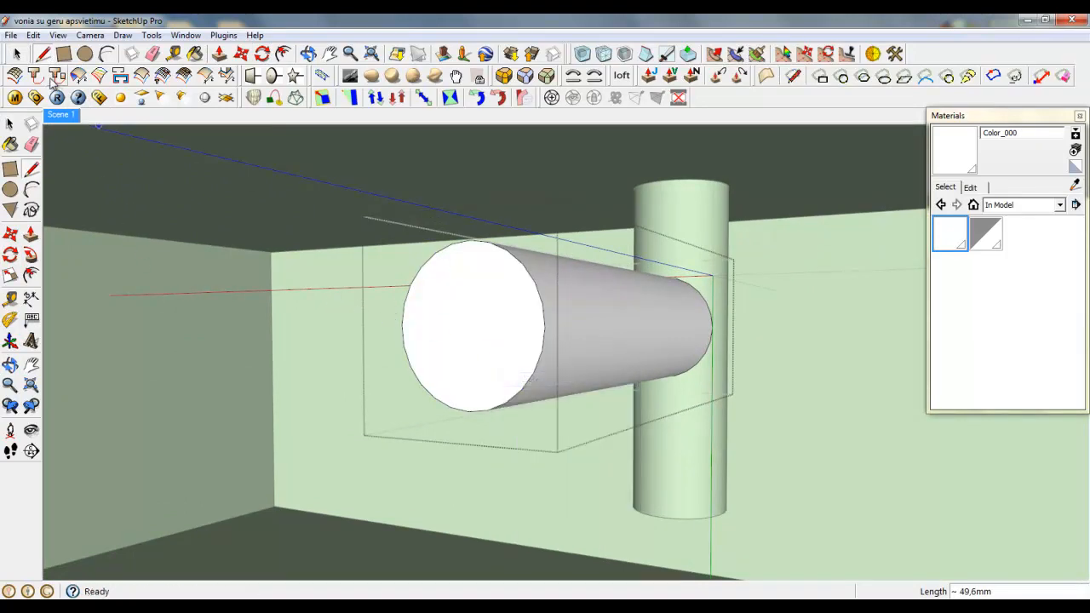
Offset the horizontal pipe's front end face inward to form a smaller concentric circle
click(17, 54)
click(283, 54)
click(538, 300)
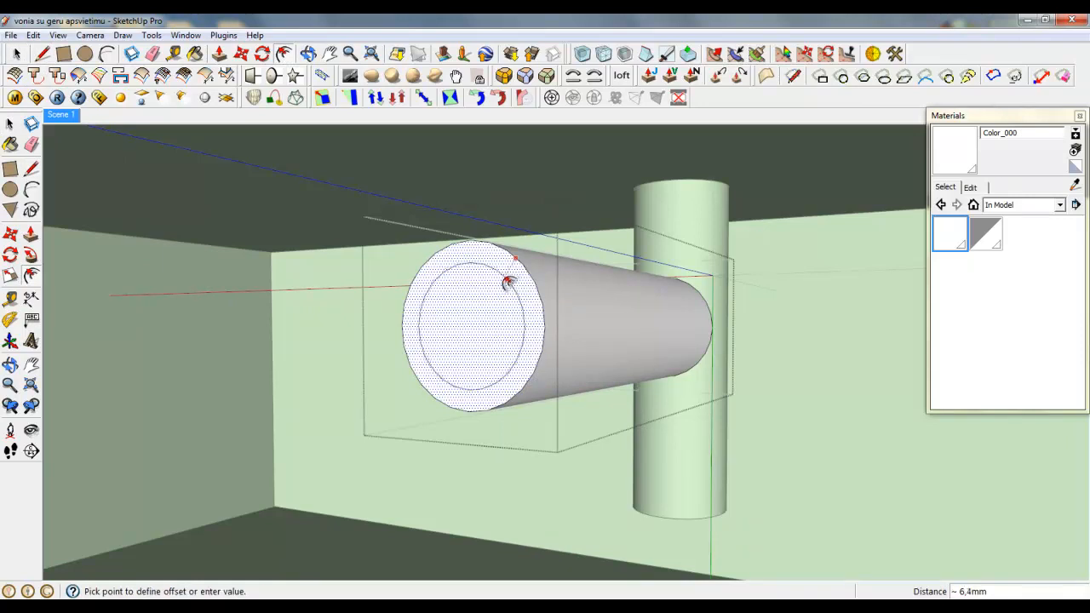
click(511, 283)
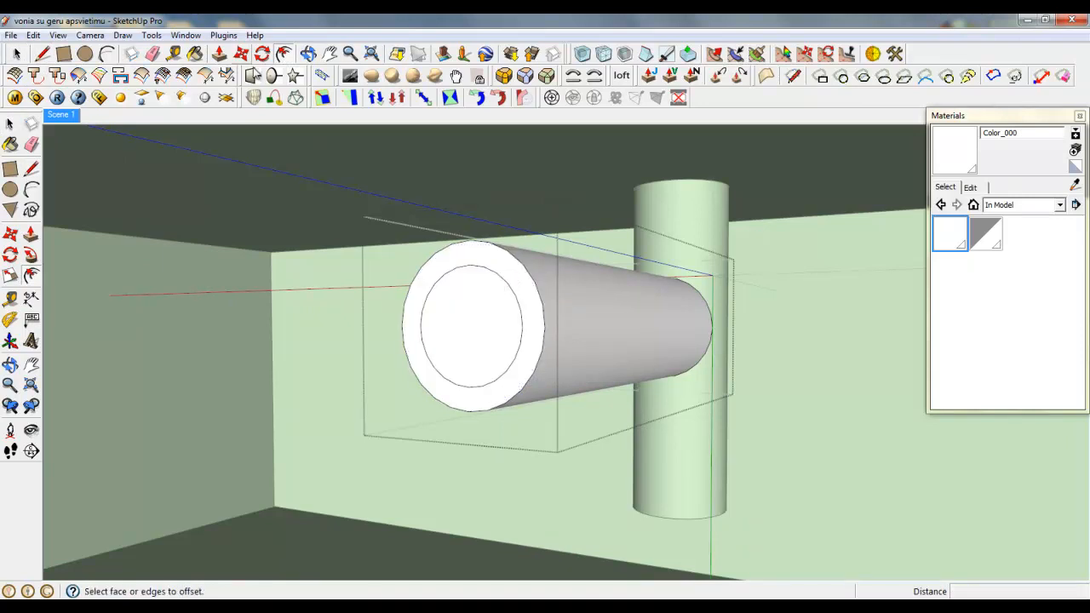
key(p)
click(454, 260)
click(806, 378)
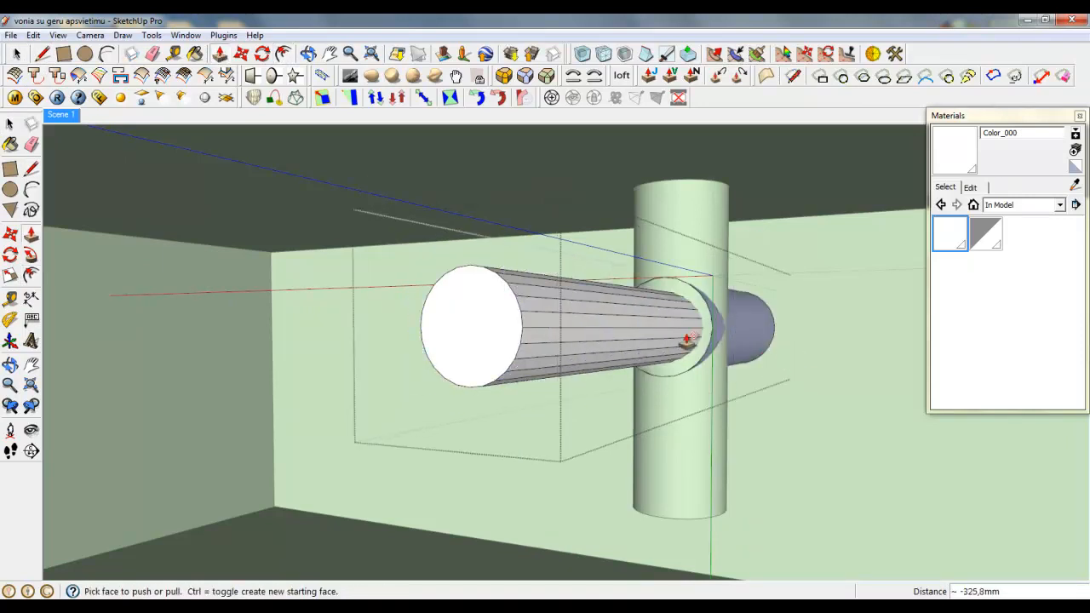
key(ctrl+z)
Push the outer ring back about 170 mm to leave a narrower pipe, and delete the leftover ring at the rear
click(535, 311)
click(710, 328)
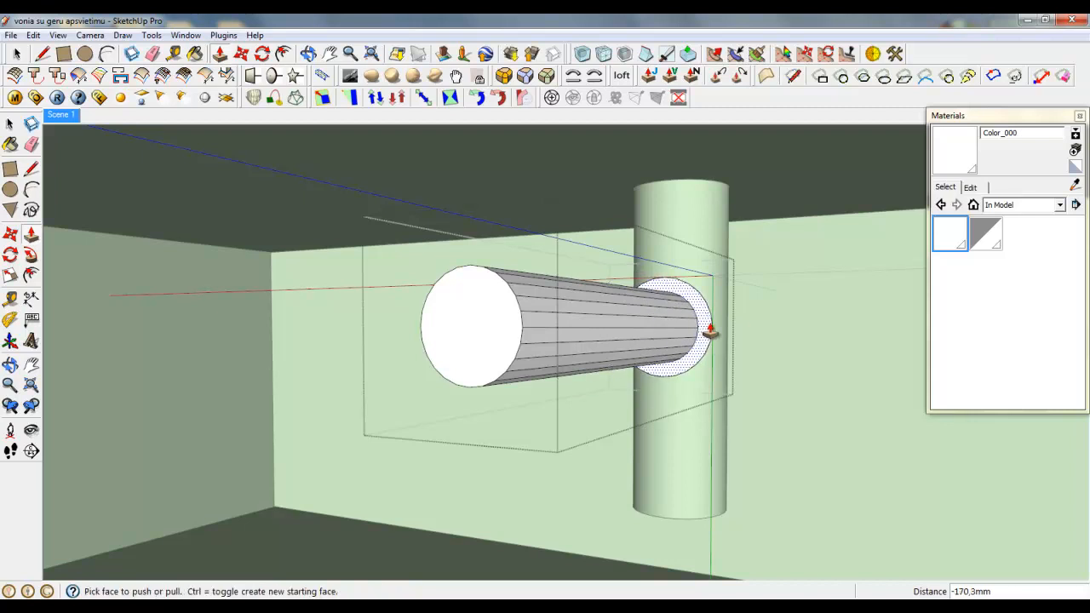
key(space)
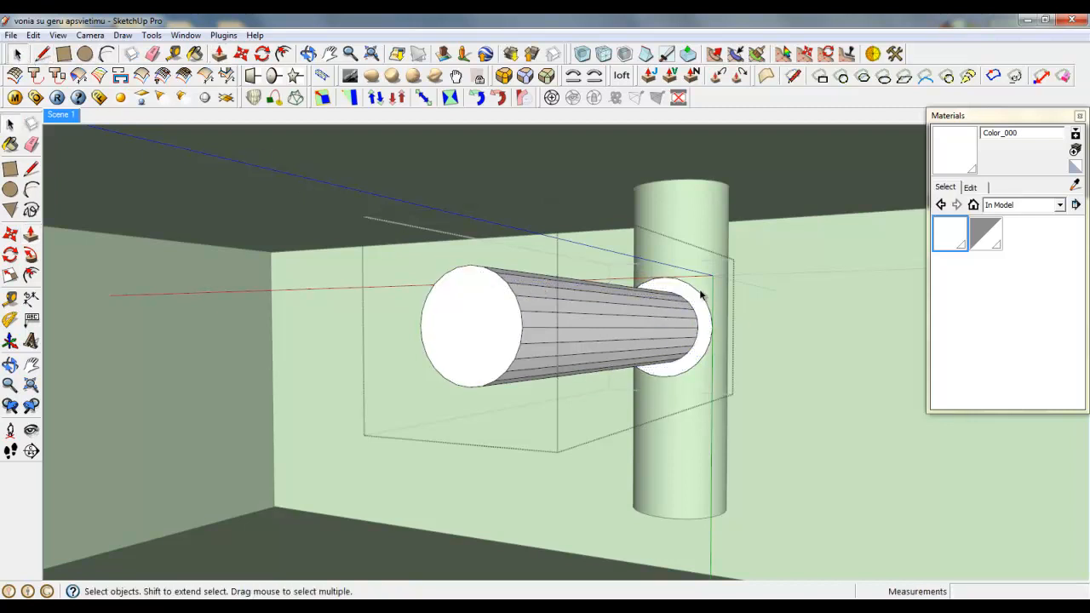
key(Delete)
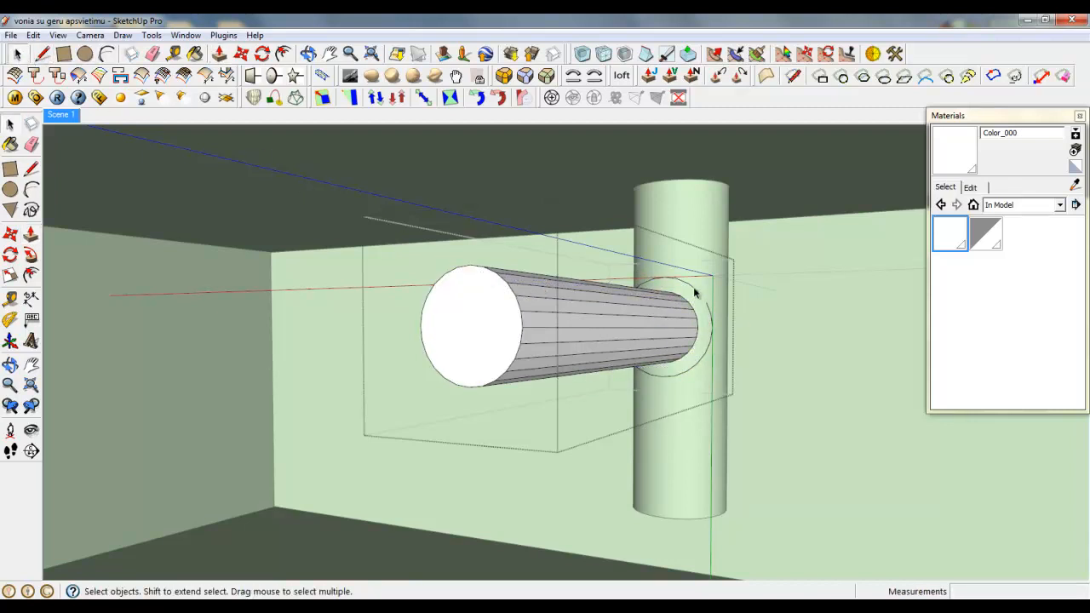
right_click(362, 331)
click(392, 333)
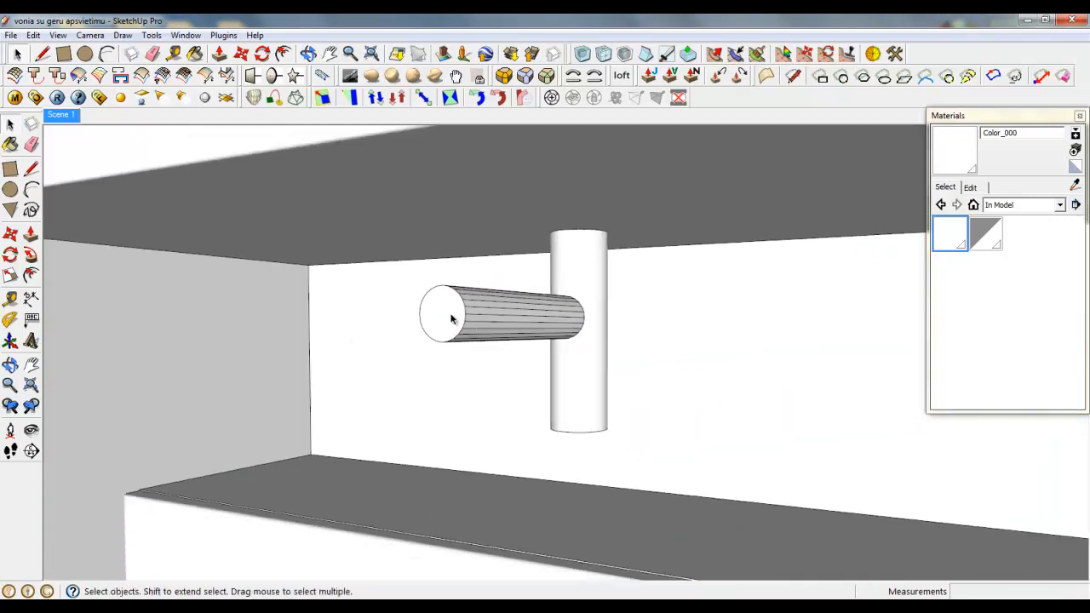
Move the narrow horizontal pipe about 170 mm toward the back wall, up to the vertical pipe
click(462, 320)
middle_drag(462, 320, 287, 340)
click(241, 53)
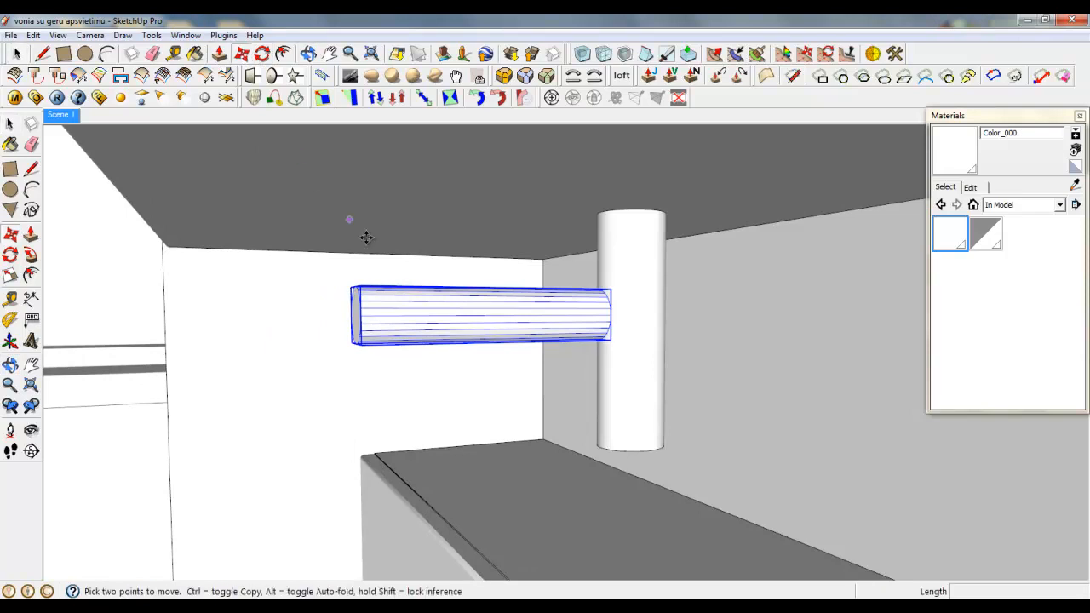
scroll(388, 269, up, 4)
middle_drag(431, 353, 576, 347)
click(536, 430)
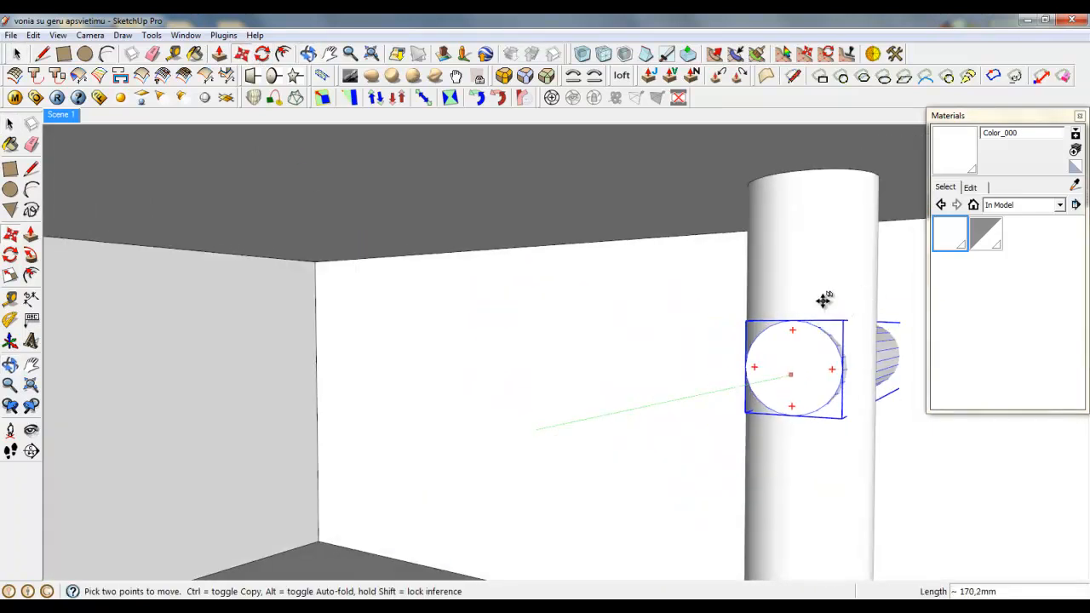
Shift the narrow pipe so it starts inside the vertical pipe and runs into the back wall
middle_drag(820, 301, 906, 402)
scroll(932, 436, up, 3)
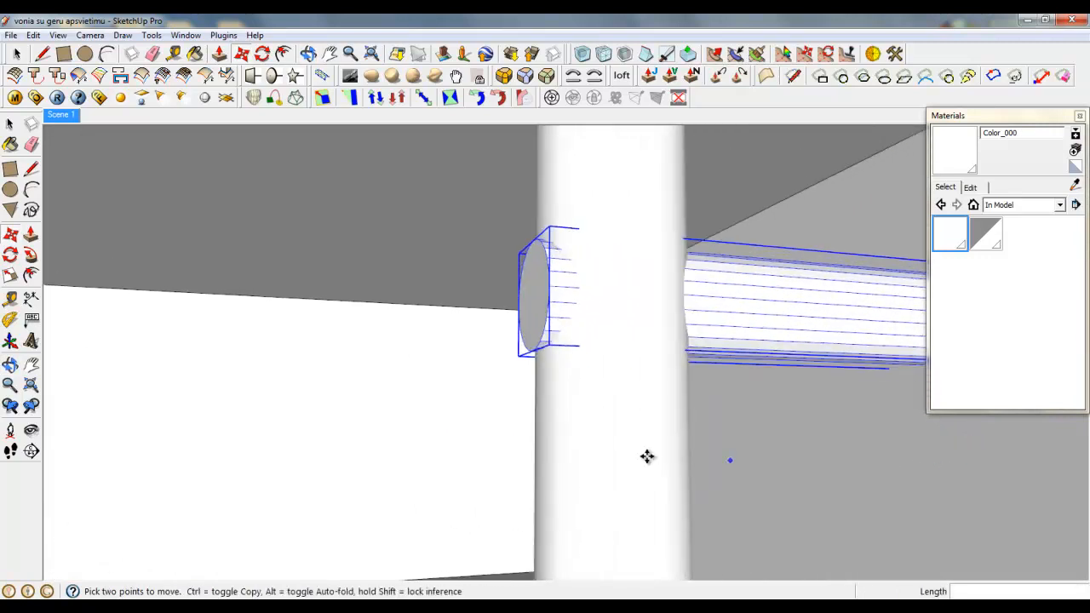
scroll(647, 458, down, 3)
scroll(810, 421, up, 3)
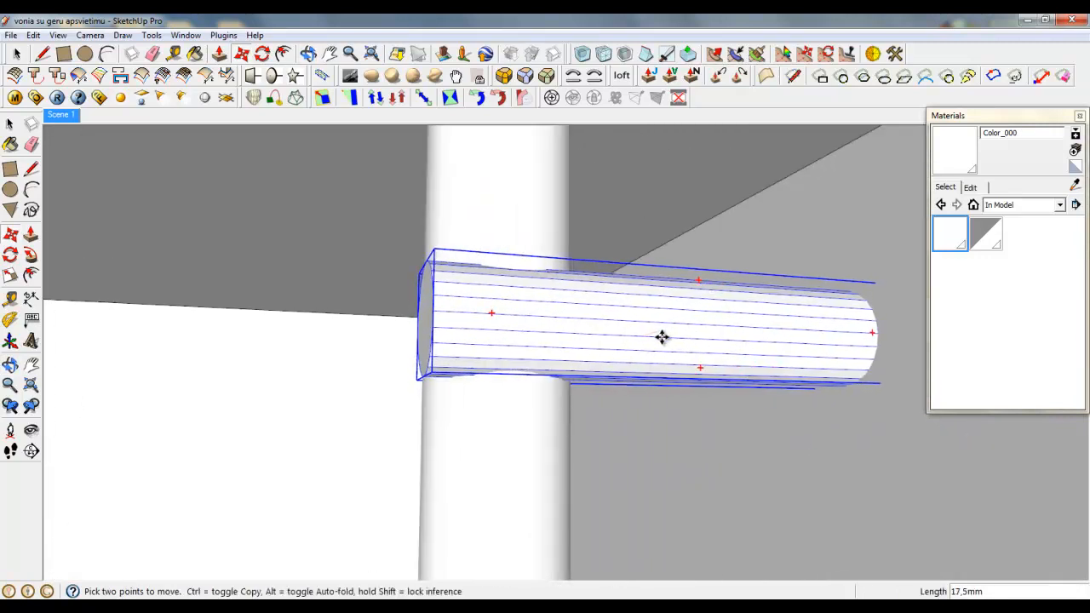
click(702, 336)
Lower the narrow horizontal pipe so it meets the vertical pipe near its lower end
click(671, 324)
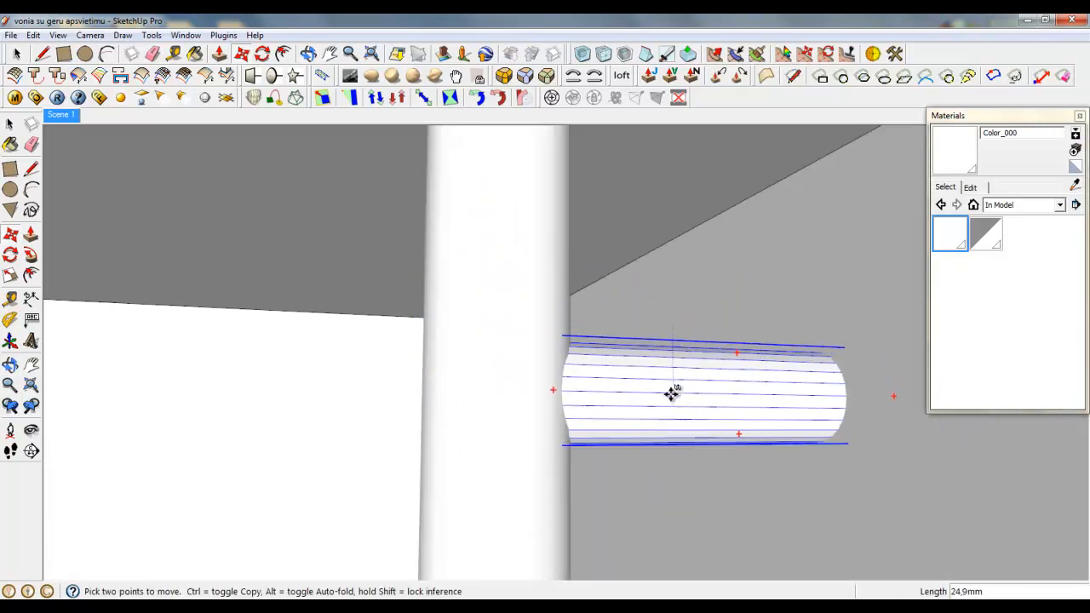
click(677, 511)
scroll(676, 512, down, 3)
click(676, 519)
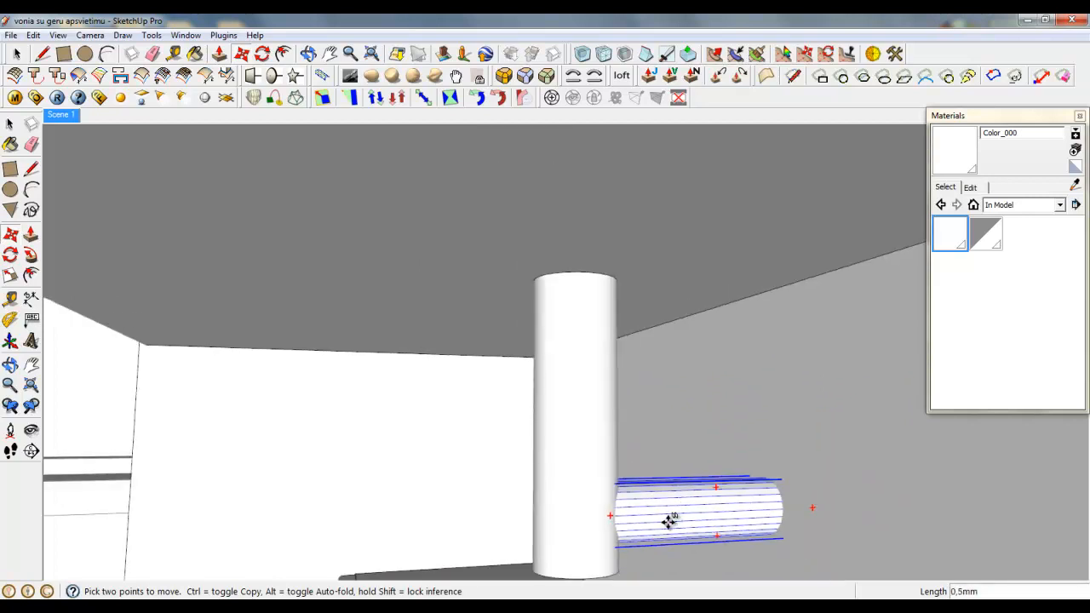
click(670, 530)
scroll(669, 502, down, 2)
click(19, 56)
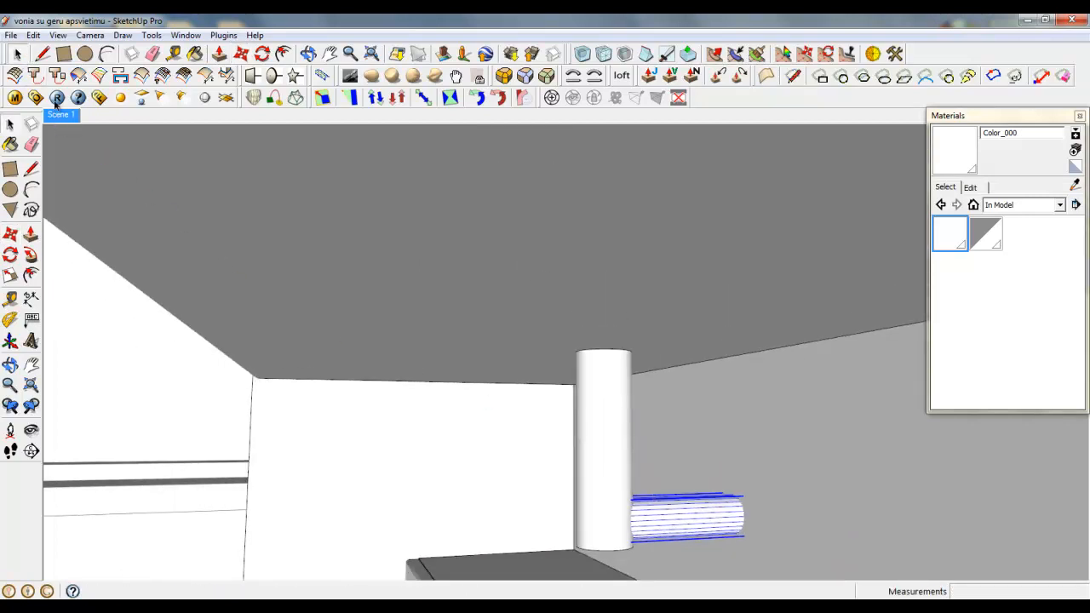
Try to round the bottom rim of the grouped vertical pipe with Round Corner
scroll(687, 538, up, 4)
middle_drag(621, 508, 676, 413)
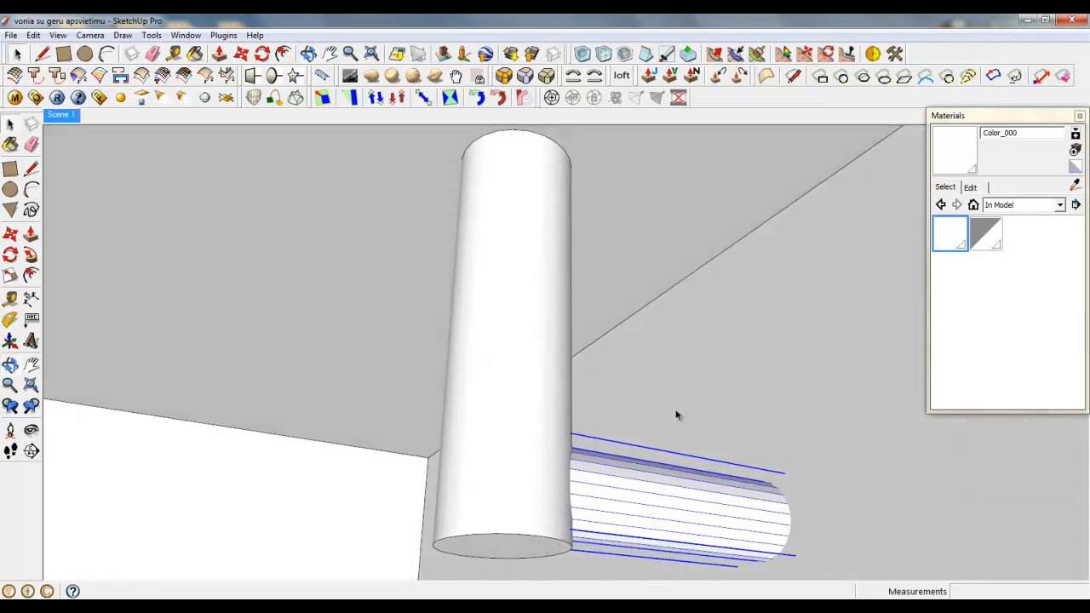
click(510, 541)
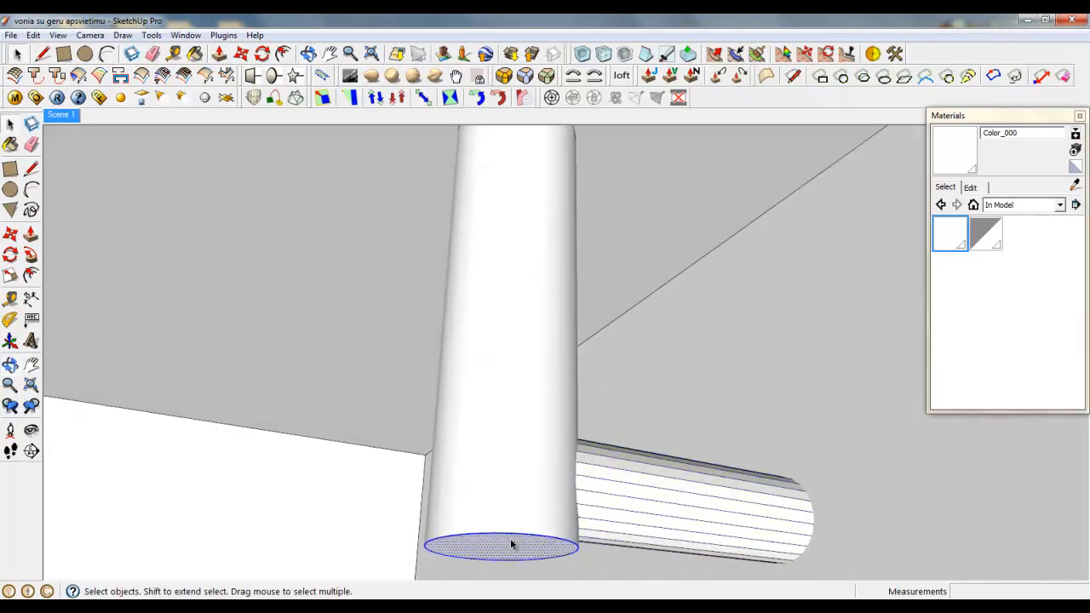
click(505, 75)
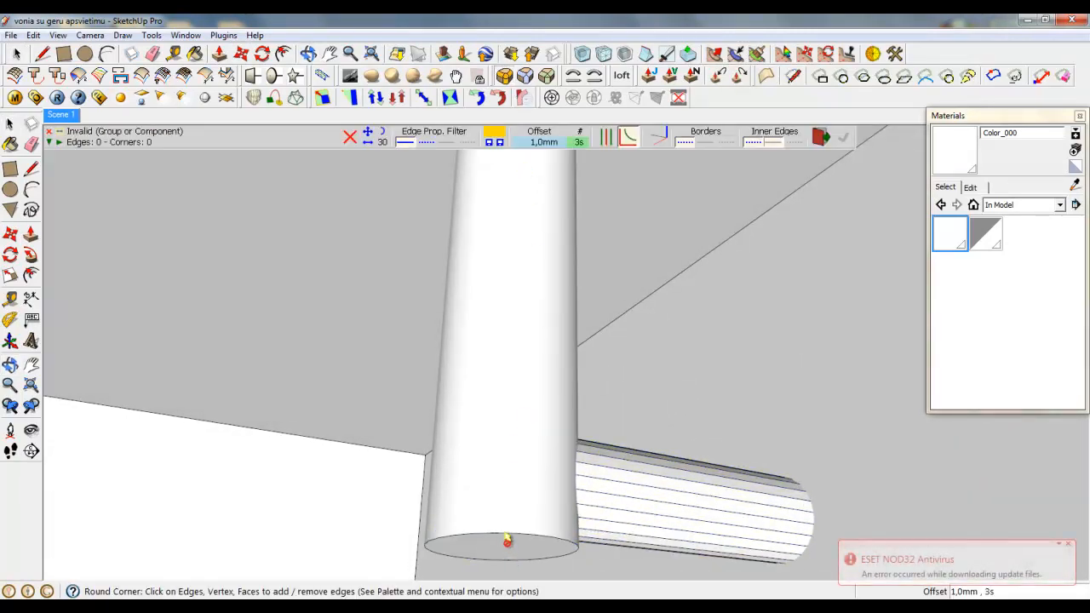
click(17, 53)
click(514, 504)
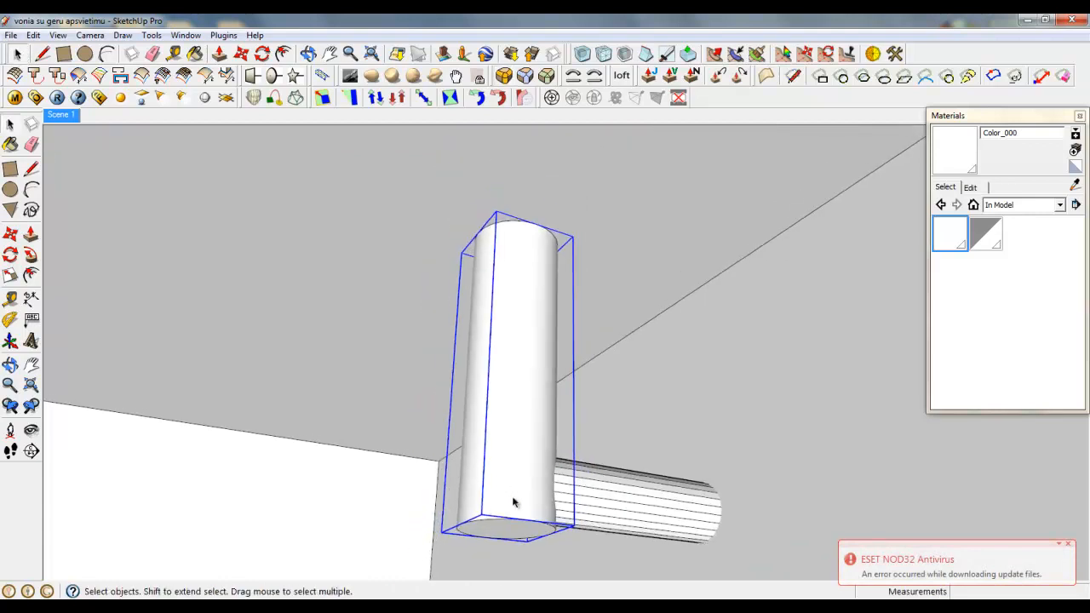
double_click(489, 516)
scroll(487, 520, up, 2)
right_click(372, 460)
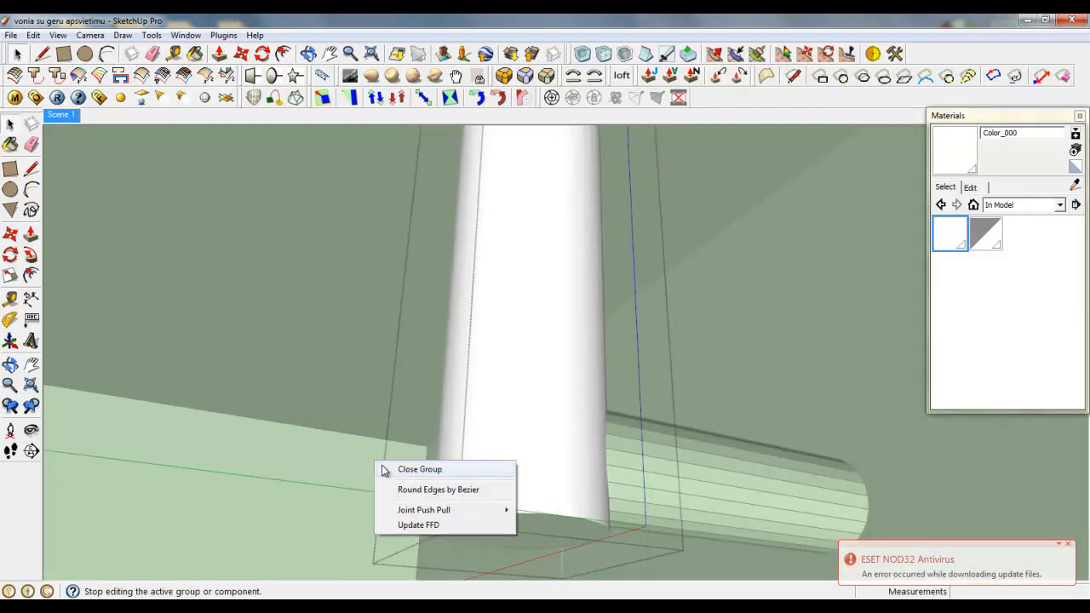
click(393, 468)
Explode the vertical pipe's group and regroup its geometry
scroll(497, 530, up, 3)
right_click(493, 523)
right_click(466, 447)
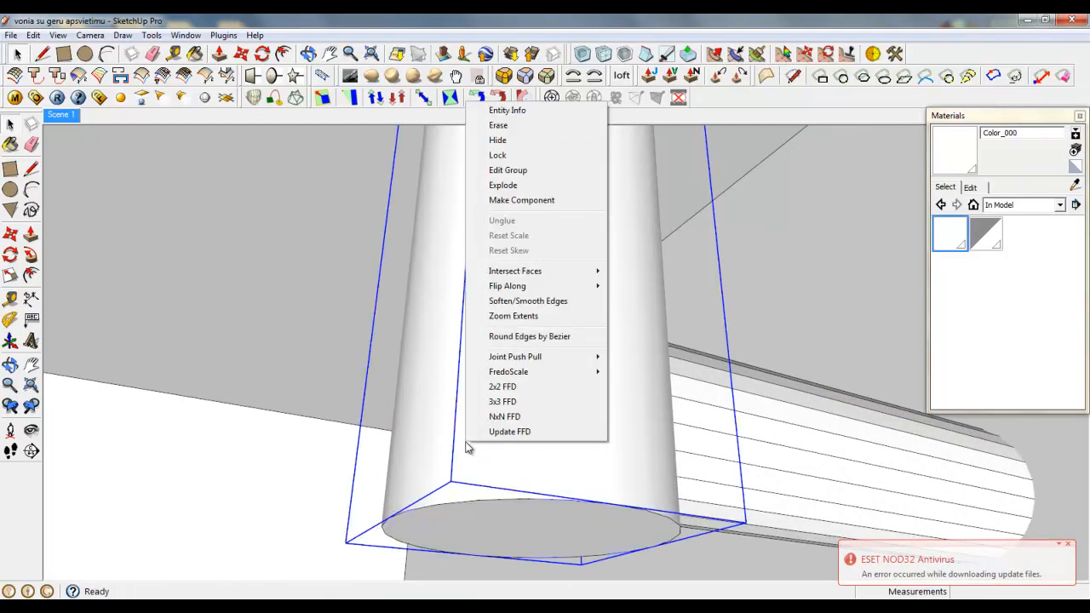
click(510, 188)
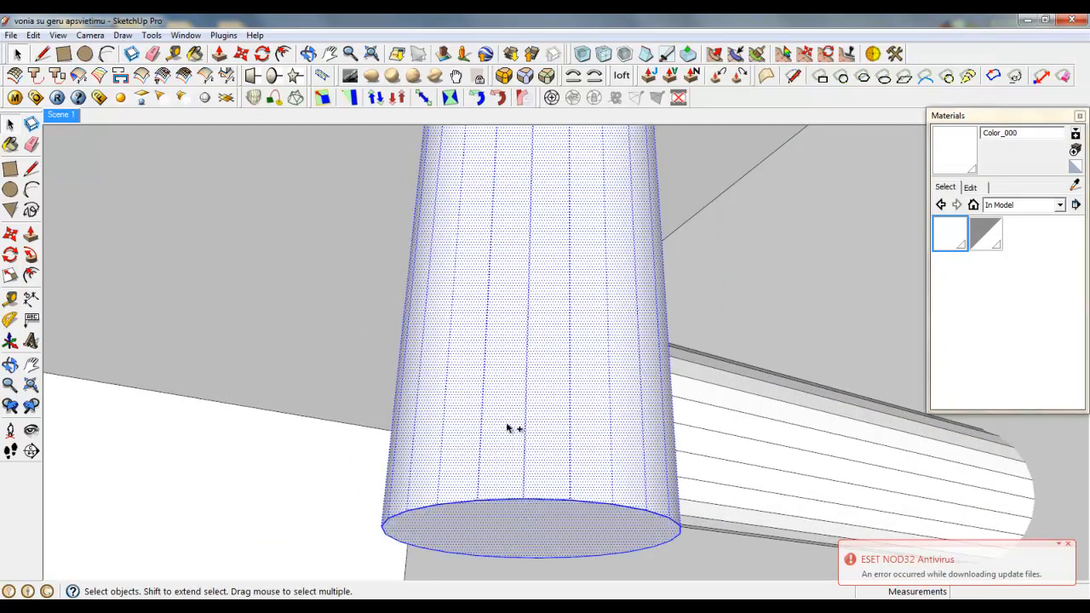
right_click(508, 427)
click(564, 137)
Round the vertical pipe's bottom rim with Round Corner, using a 1.0 mm offset and 3 segments
double_click(538, 385)
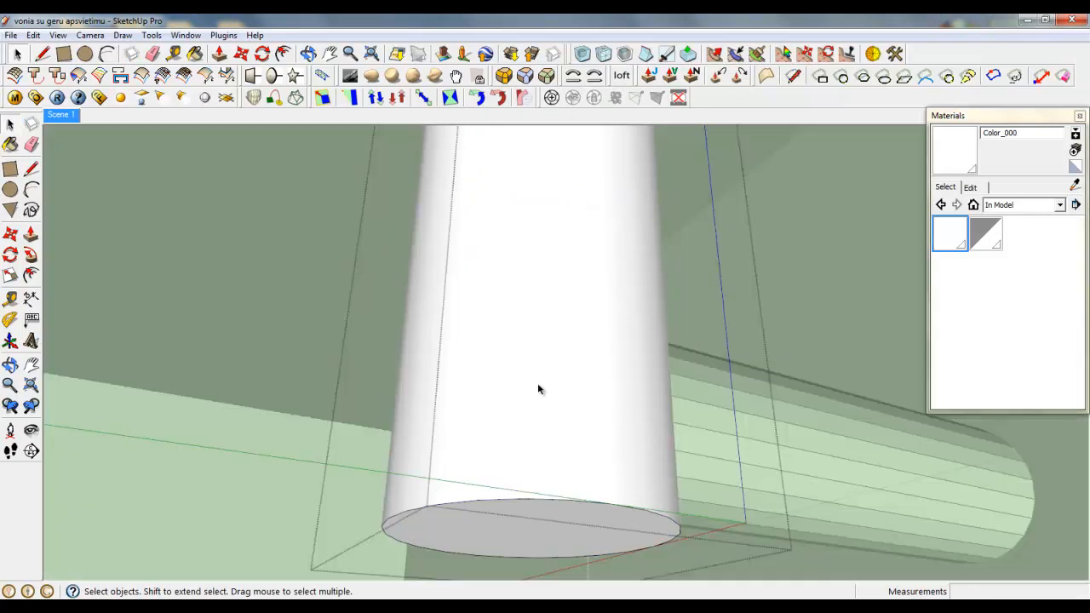
click(483, 77)
click(550, 521)
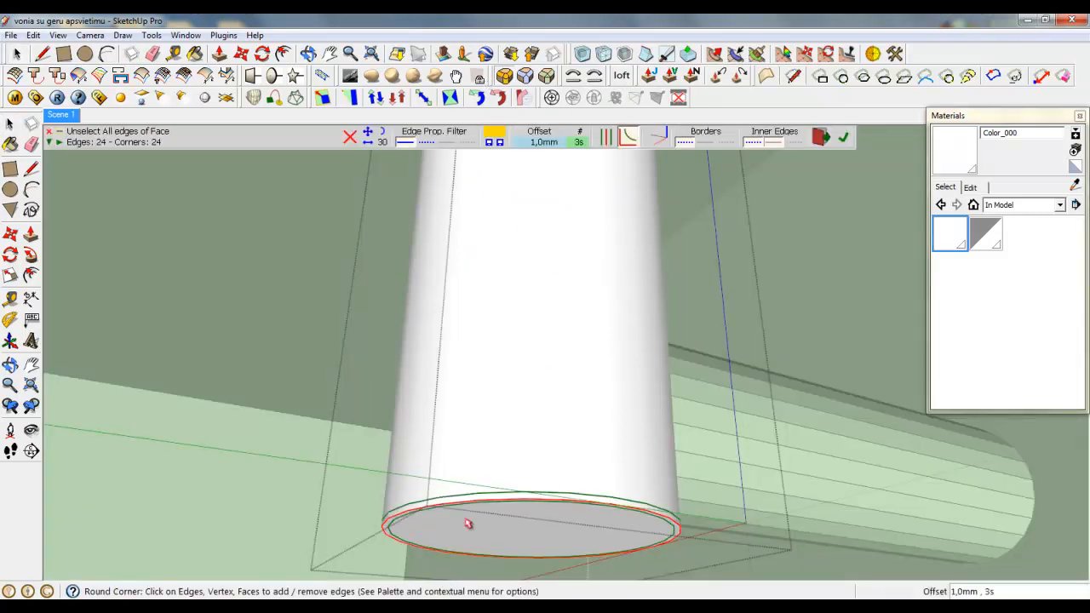
click(843, 136)
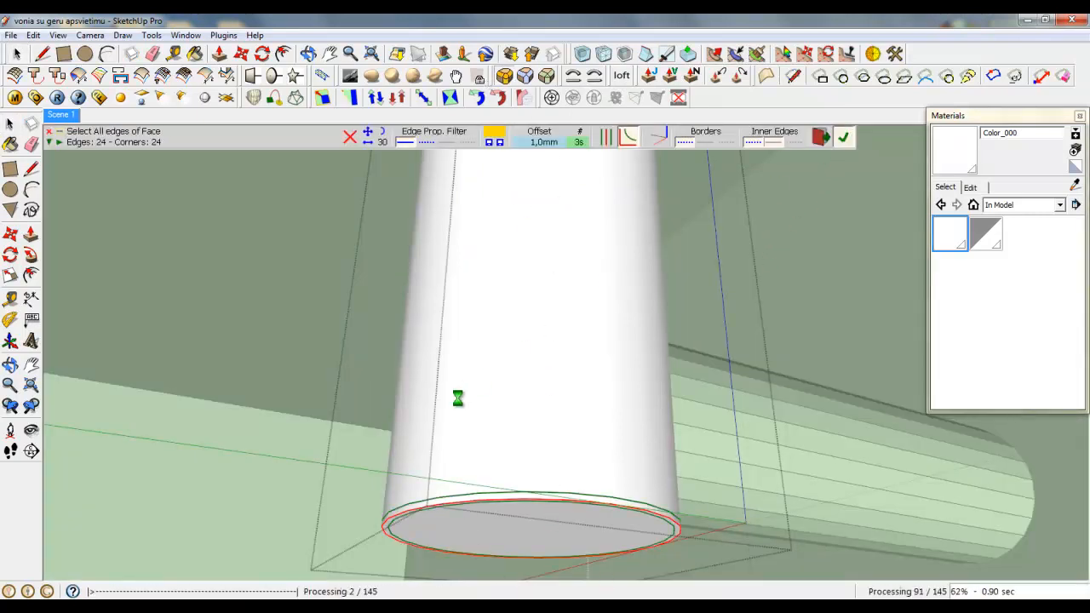
middle_drag(492, 431, 666, 444)
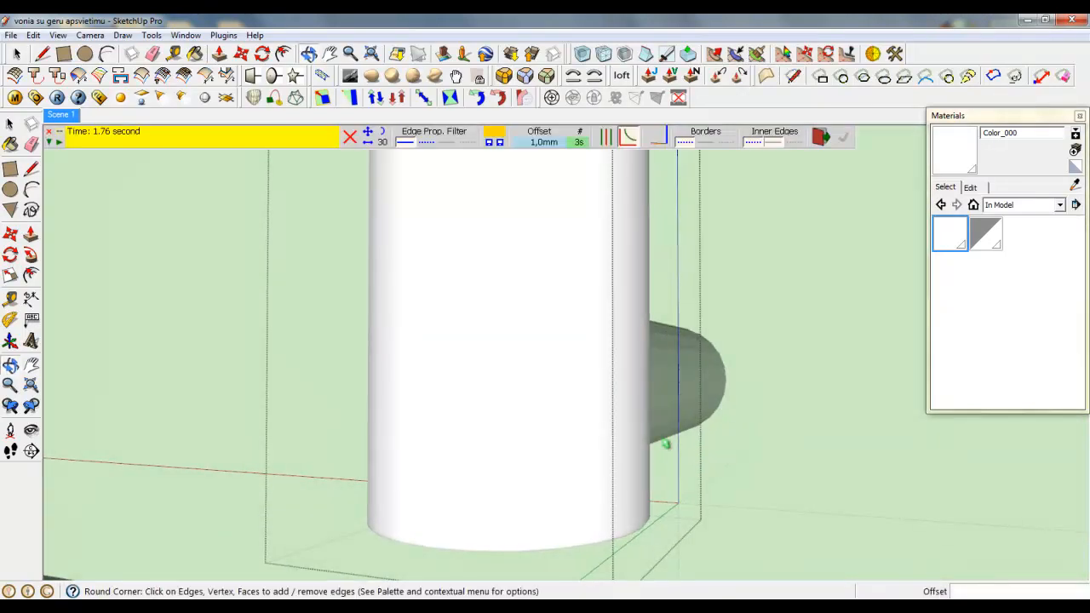
Soften the horizontal pipe's edges at about 27.2 degrees, including coplanar edges, and close its group
click(16, 54)
right_click(661, 365)
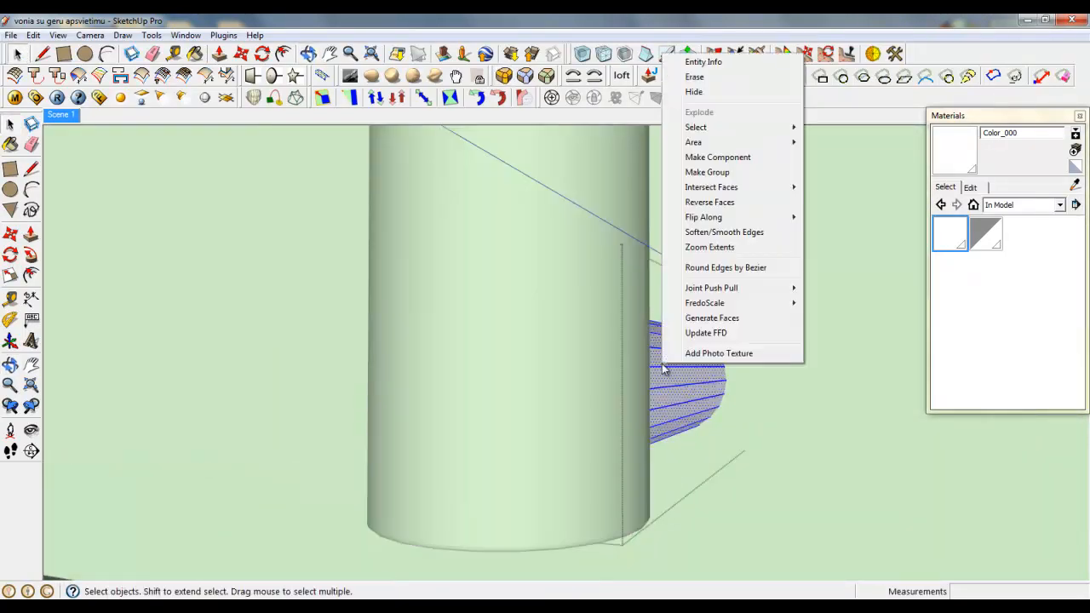
click(720, 232)
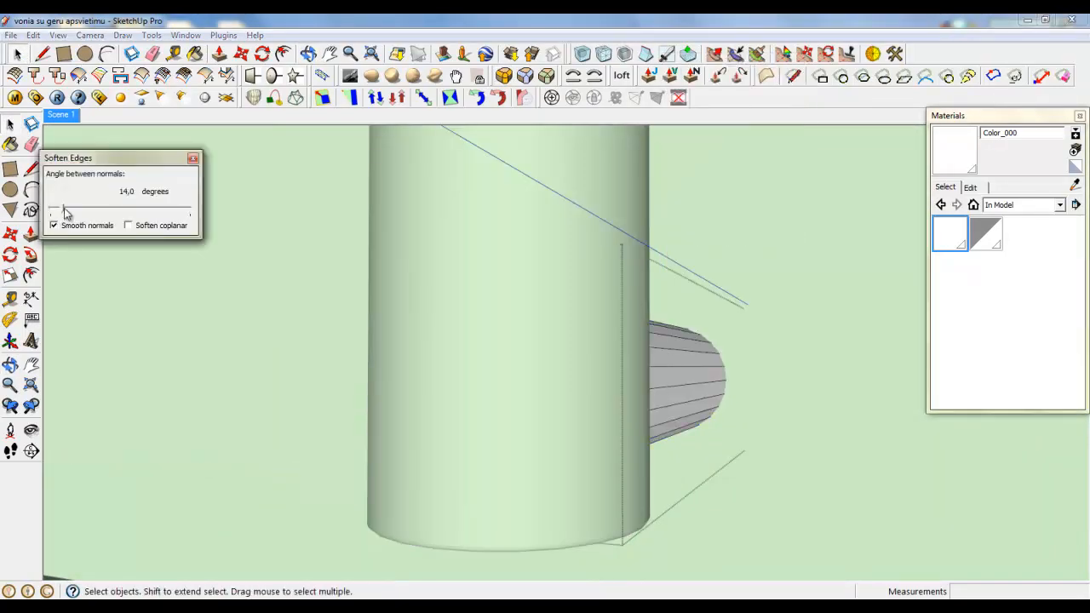
drag(65, 213, 74, 212)
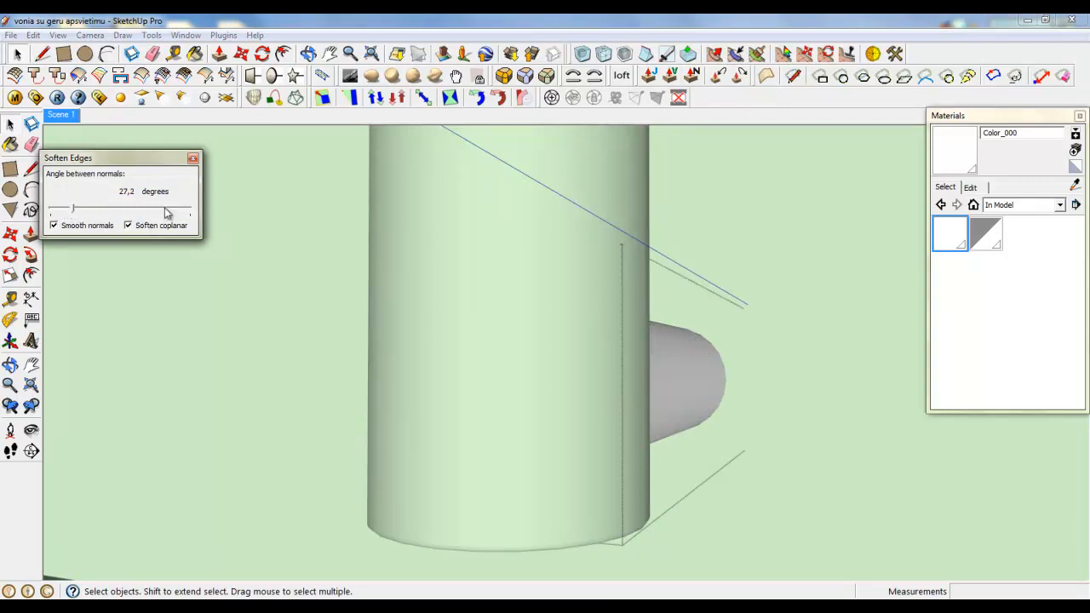
click(192, 159)
right_click(236, 246)
click(268, 249)
Draw an L-shaped path on the wall above the basin, running out from the wall and ending in a 40 mm vertical segment
scroll(284, 355, down, 8)
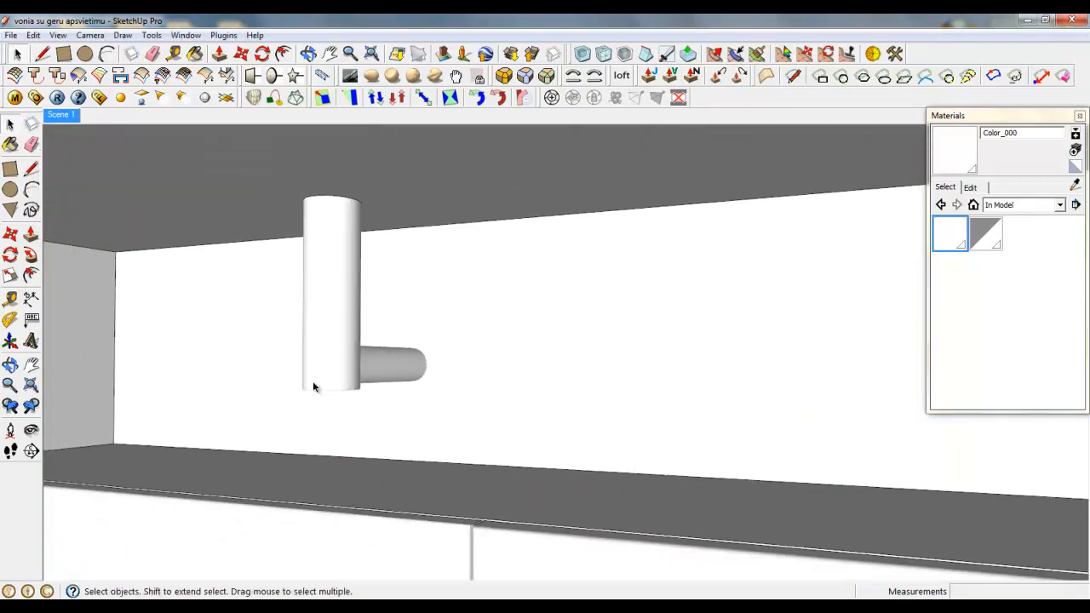
middle_drag(407, 469, 145, 413)
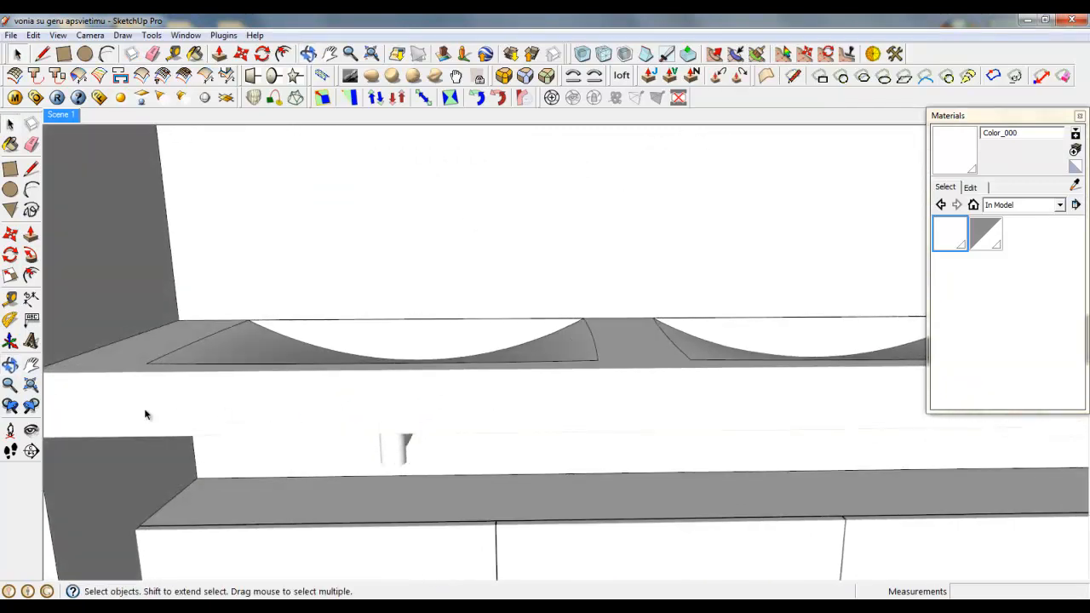
click(34, 430)
drag(352, 447, 374, 350)
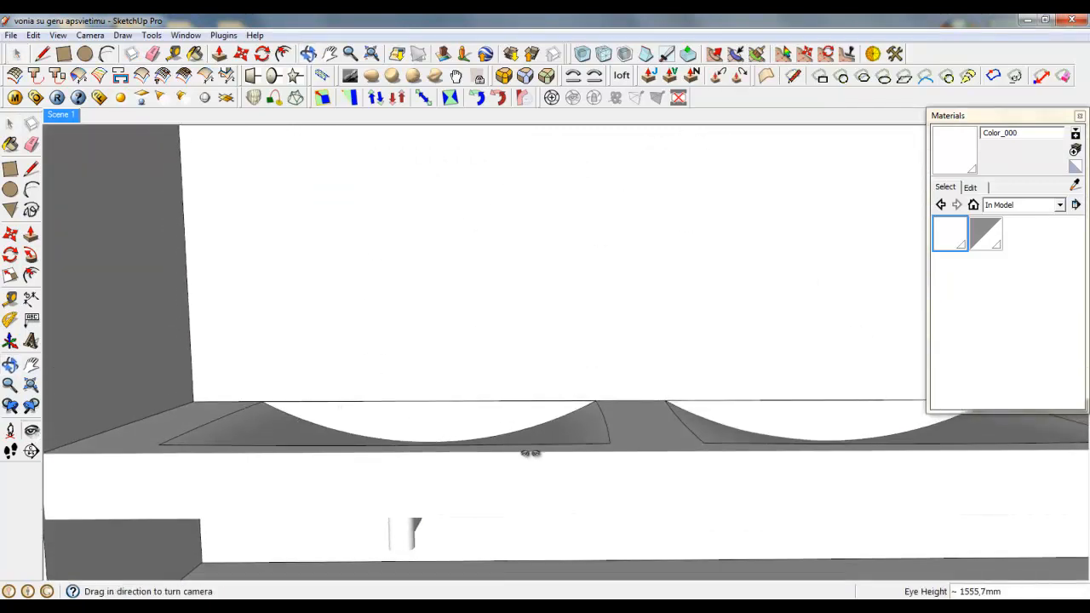
drag(530, 452, 492, 435)
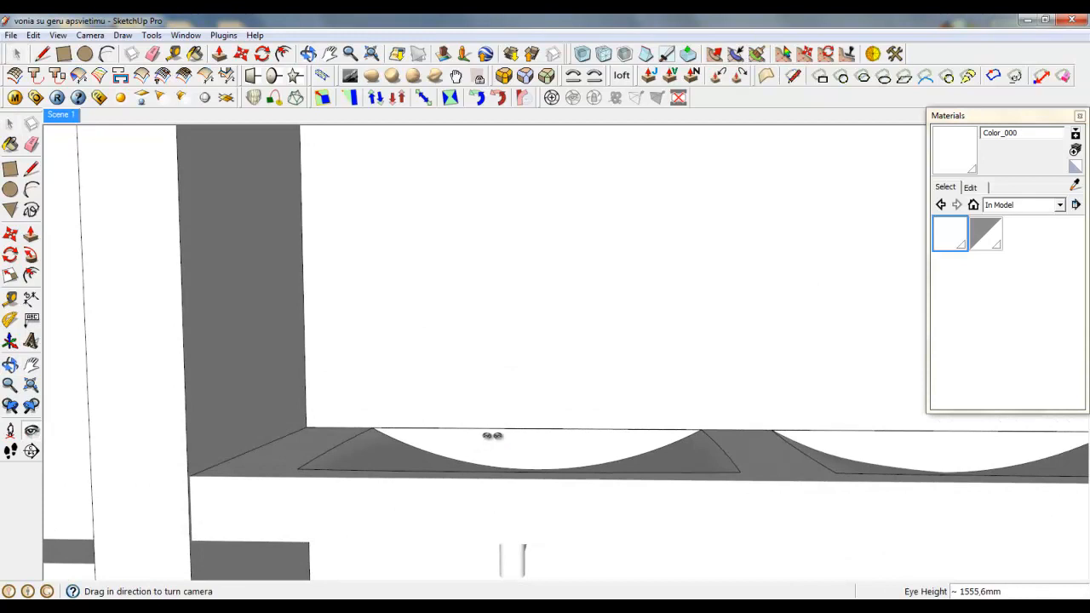
click(42, 54)
scroll(583, 368, up, 5)
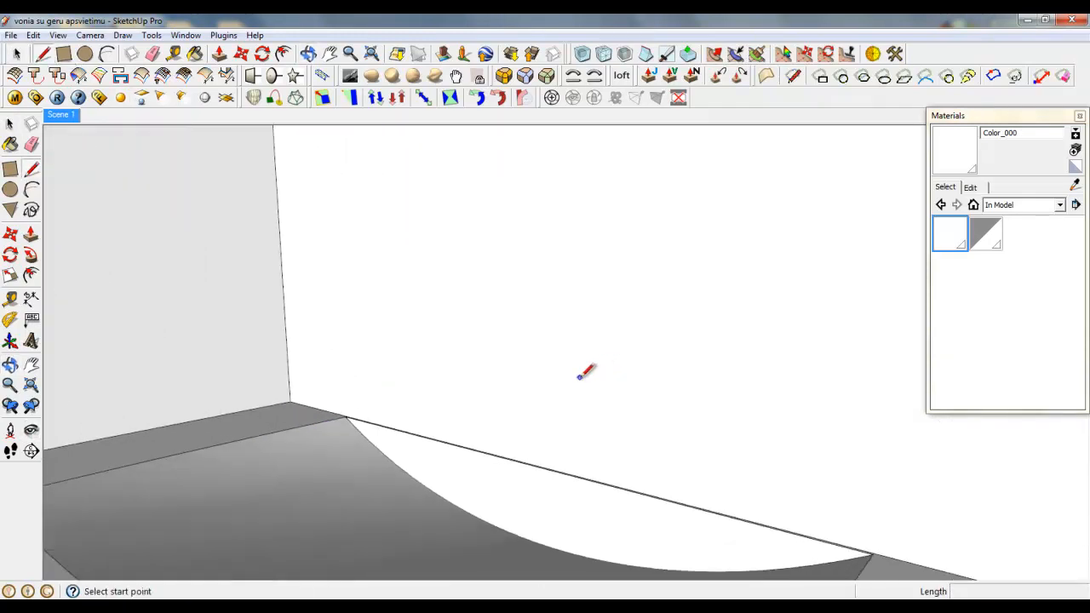
click(587, 355)
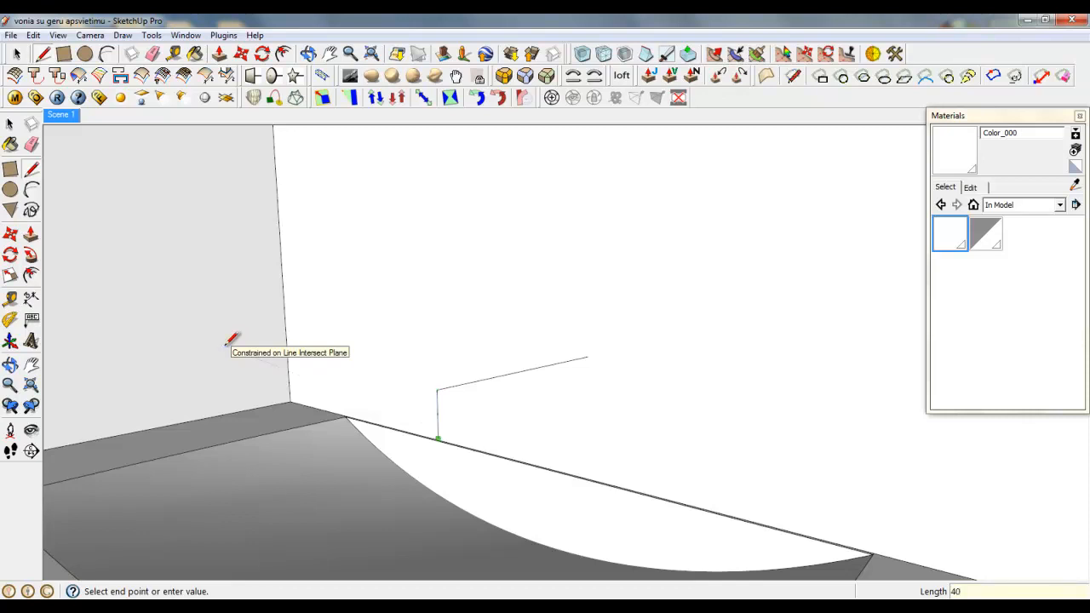
click(230, 340)
key(space)
scroll(552, 385, up, 2)
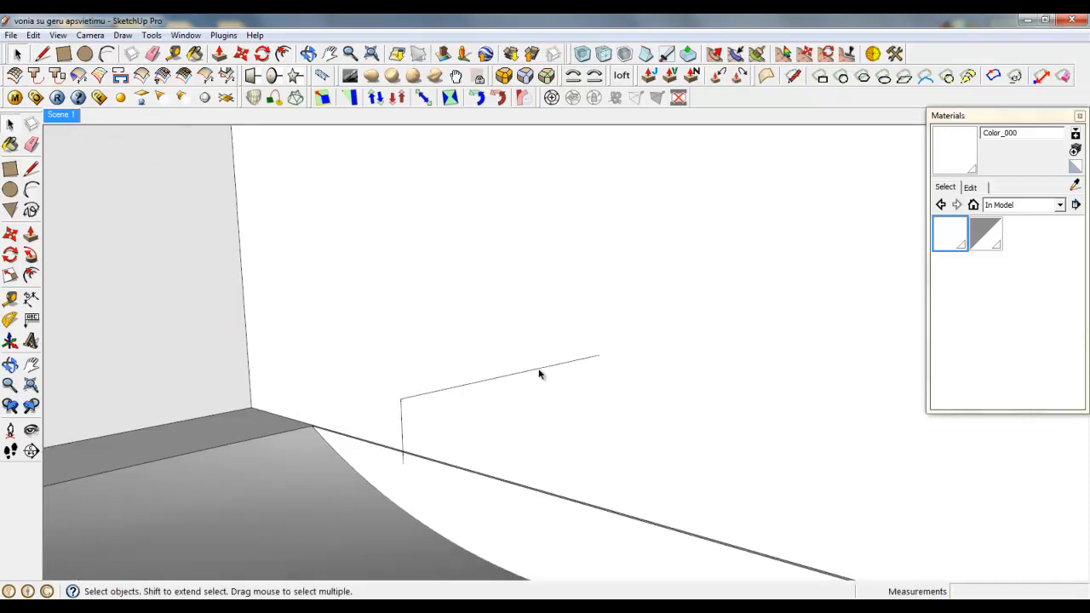
Create a pipe along the L-shaped path with a 30 mm outside diameter, 0 mm inside diameter and 24 segments
click(477, 386)
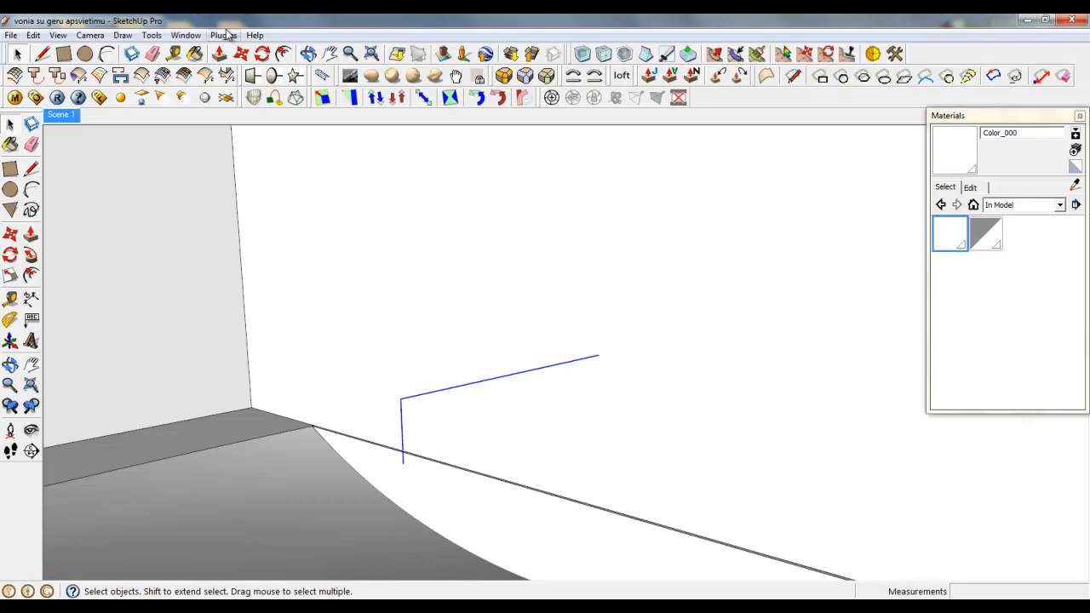
click(223, 35)
click(256, 175)
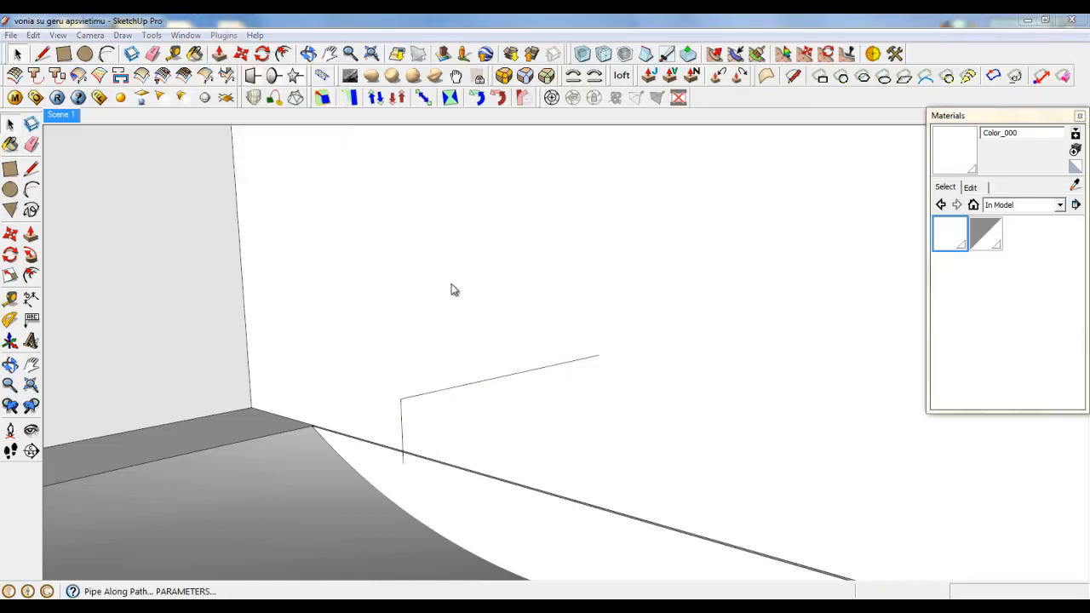
click(562, 291)
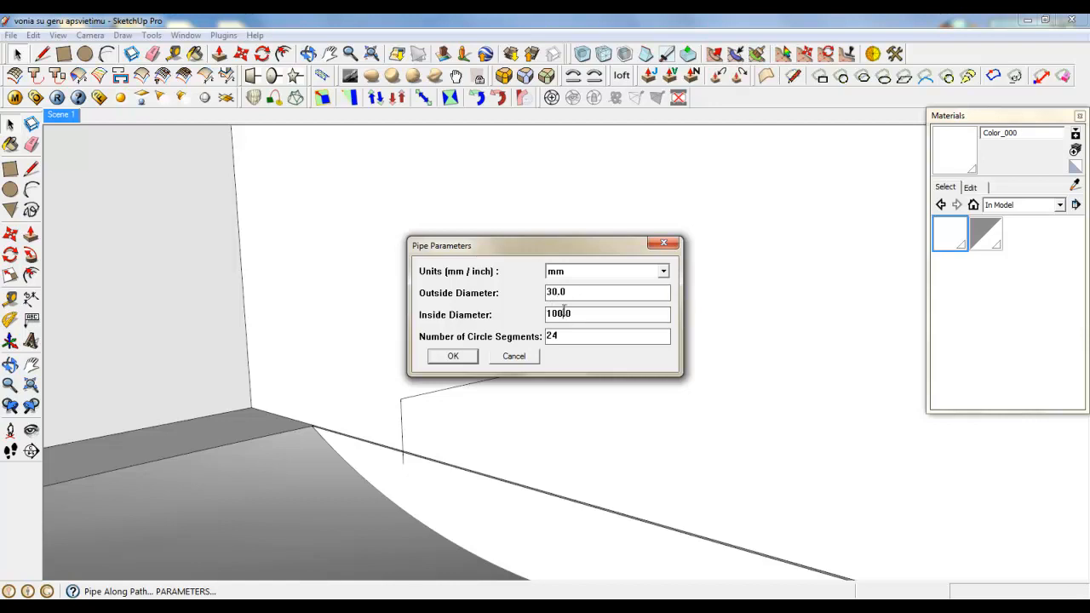
click(452, 356)
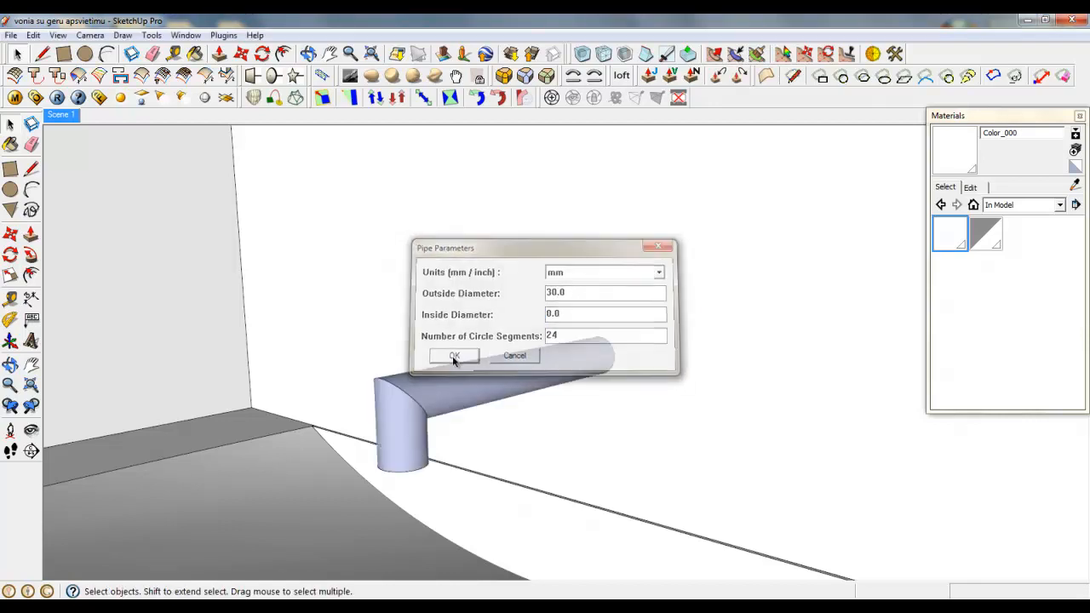
Inspect the 30 mm pipe above the basin and delete it, keeping its path lines
scroll(430, 392, down, 5)
middle_drag(443, 376, 442, 306)
scroll(452, 332, up, 6)
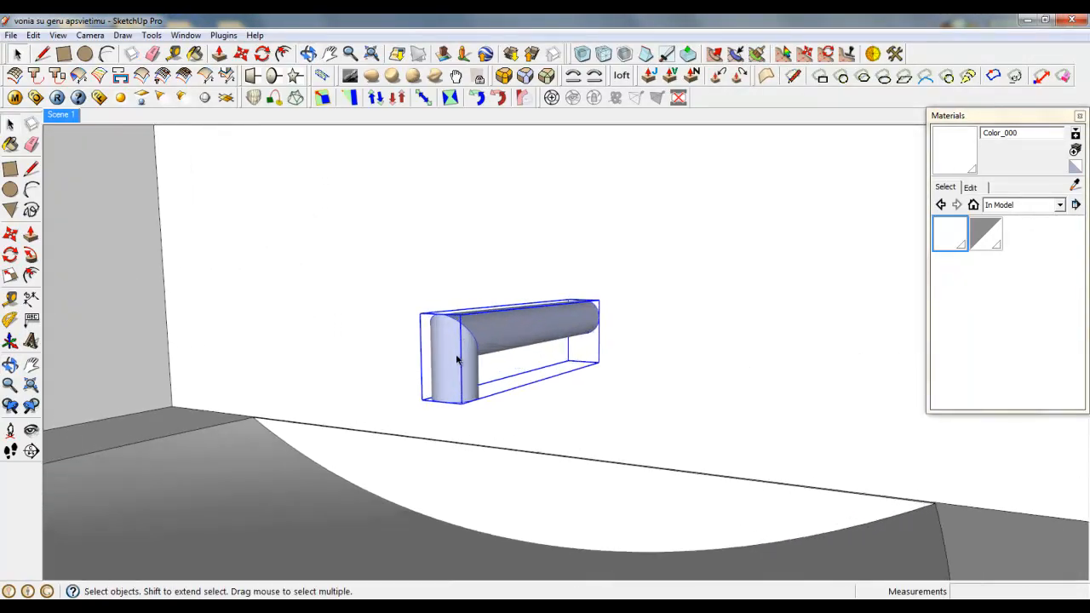
mouse_move(465, 359)
middle_down()
mouse_move(516, 366)
mouse_move(477, 367)
middle_up()
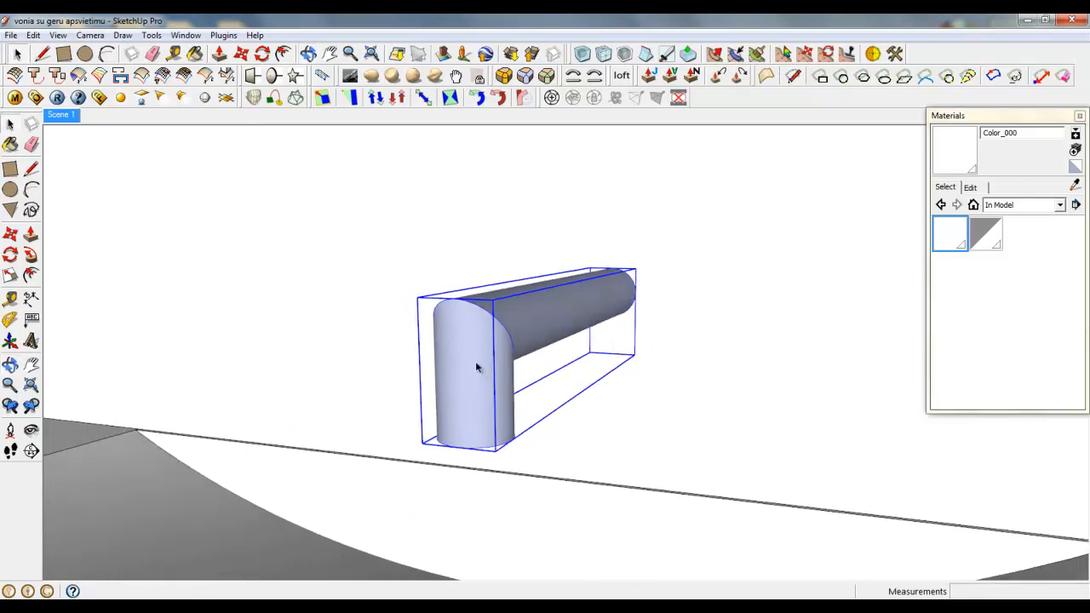
scroll(497, 341, up, 2)
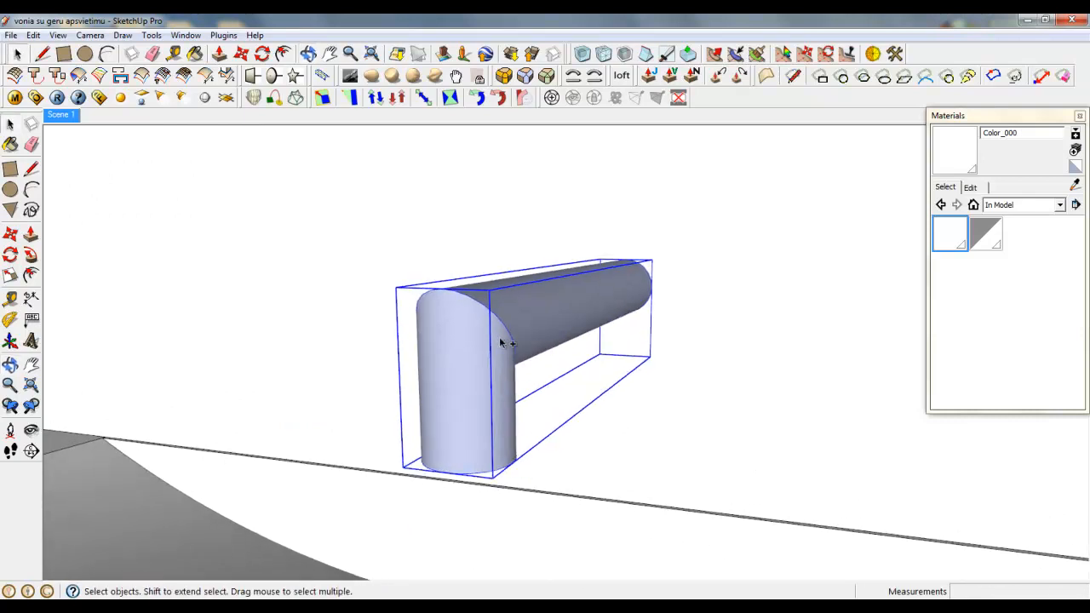
key(Delete)
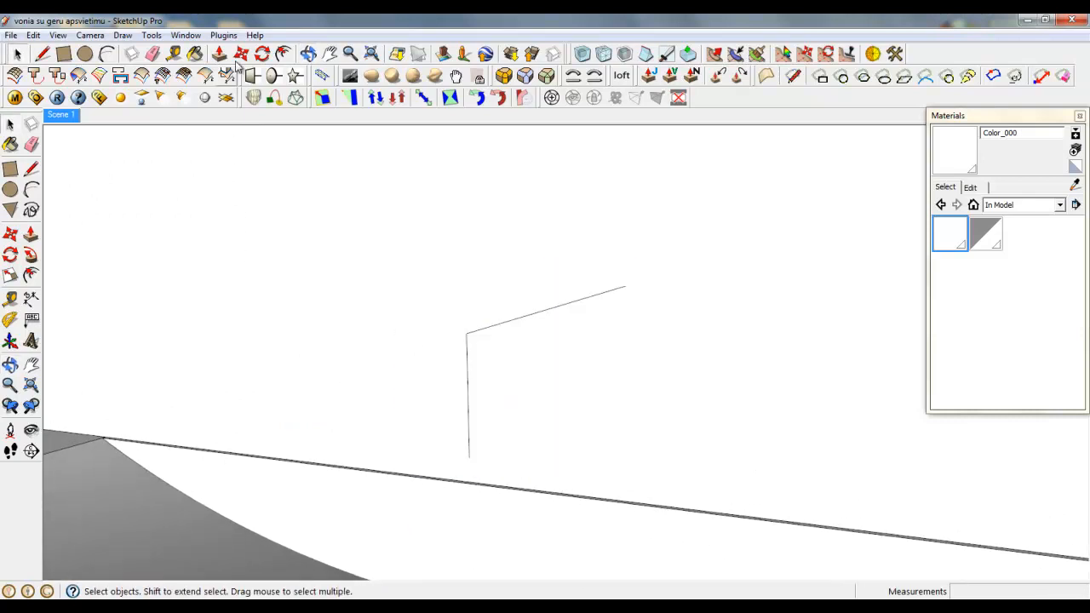
click(223, 35)
click(265, 176)
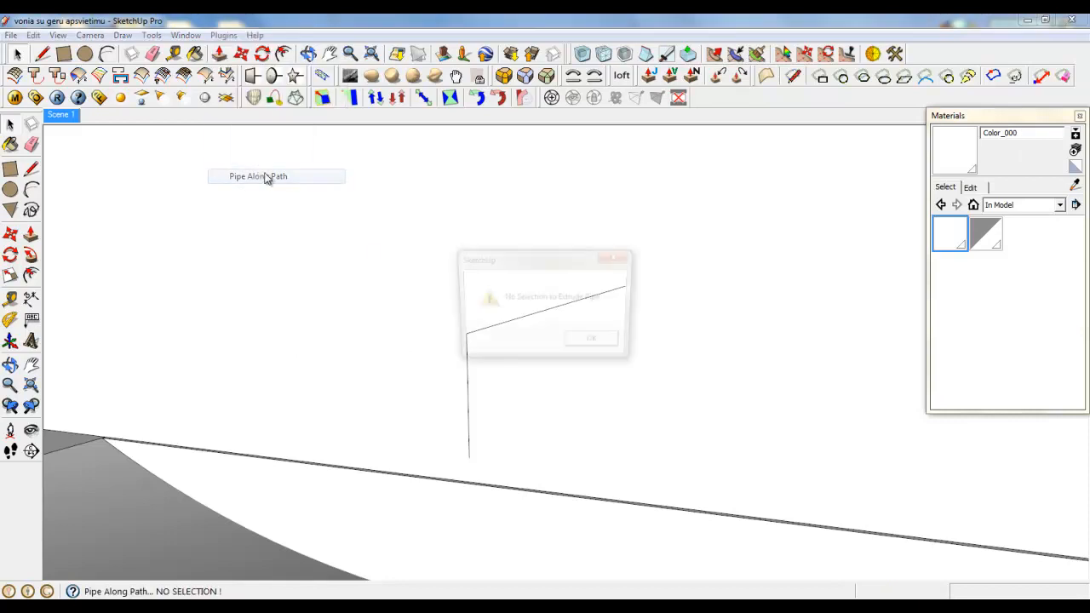
click(591, 338)
Create a pipe along both path lines with a 22 mm outside diameter, 0 mm inside diameter and 24 segments
click(468, 357)
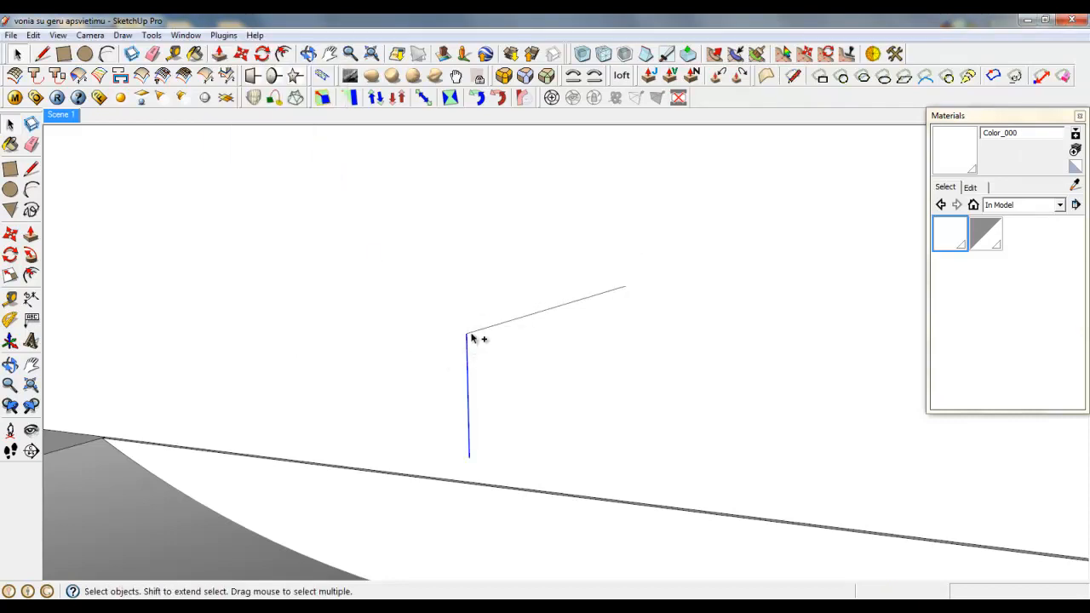
shift+click(475, 334)
click(224, 35)
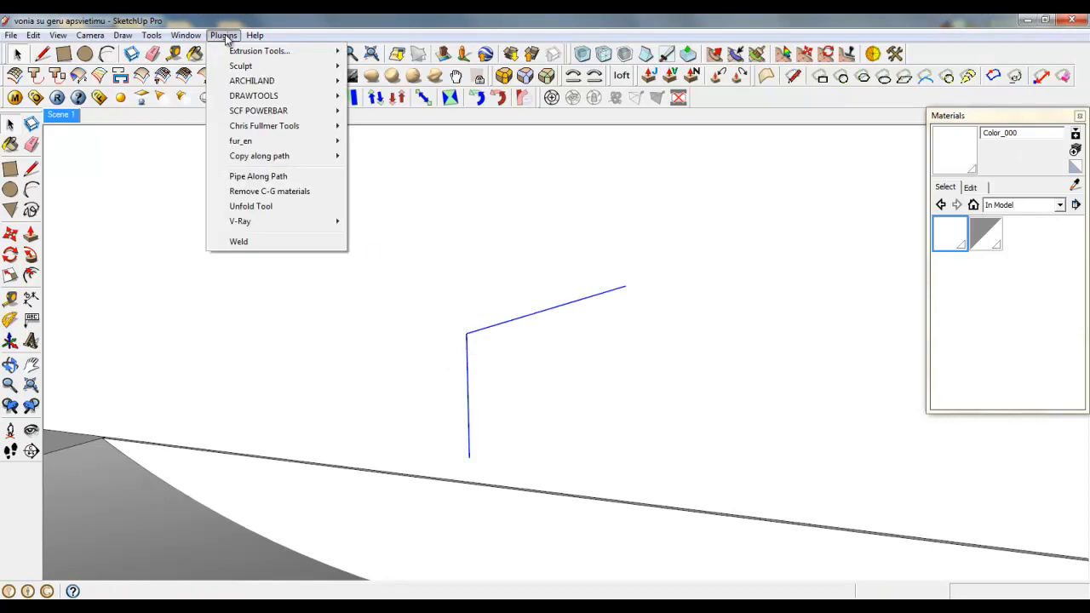
click(273, 176)
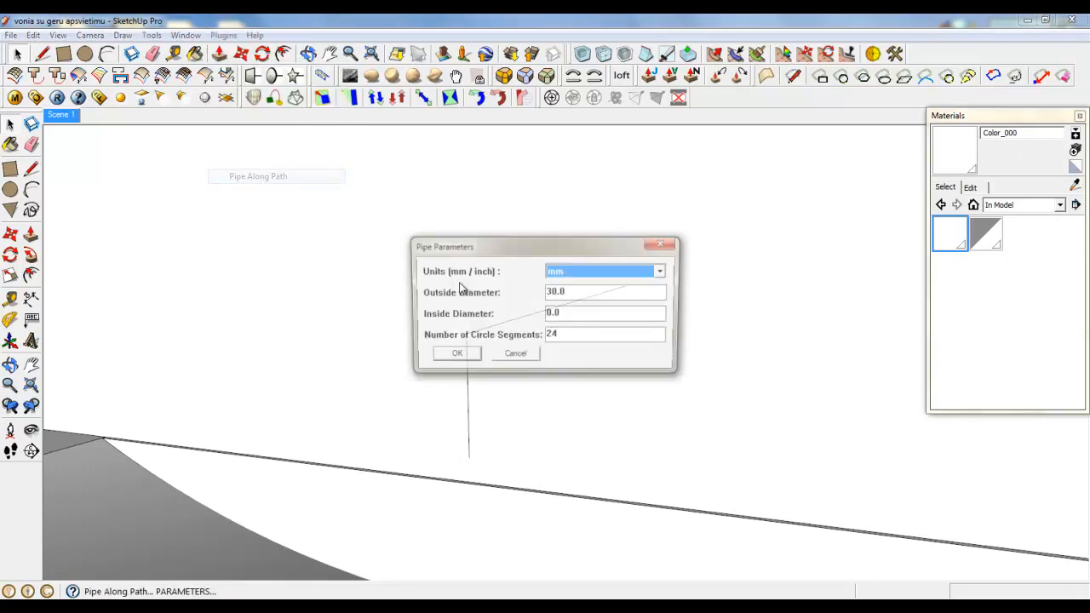
click(555, 293)
text(22)
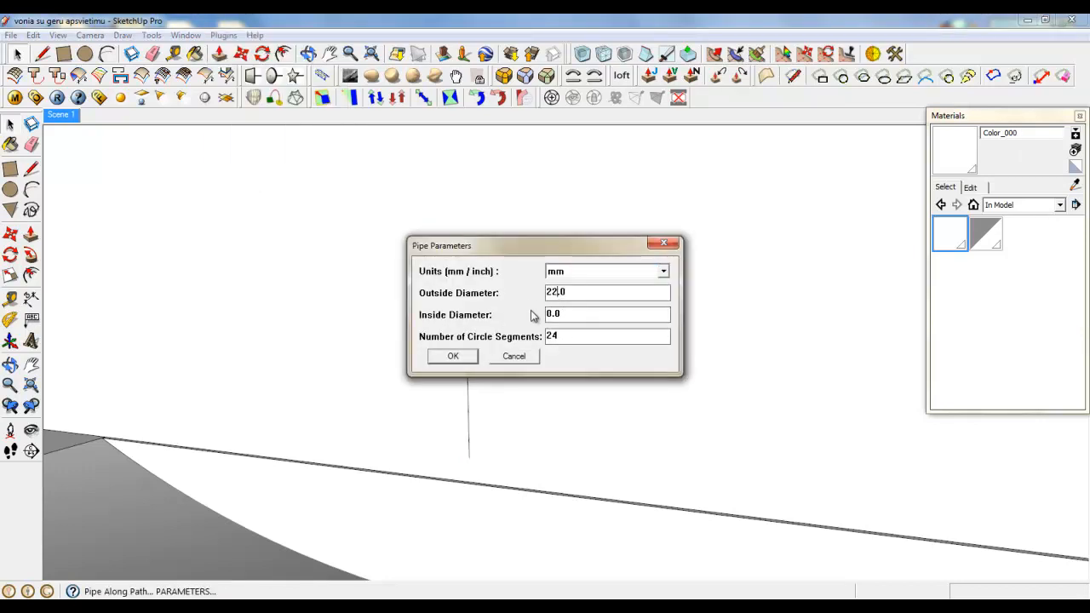
click(466, 356)
Open the new pipe's group and offset the outline of its lower end face outward by about 1.3 mm
click(473, 388)
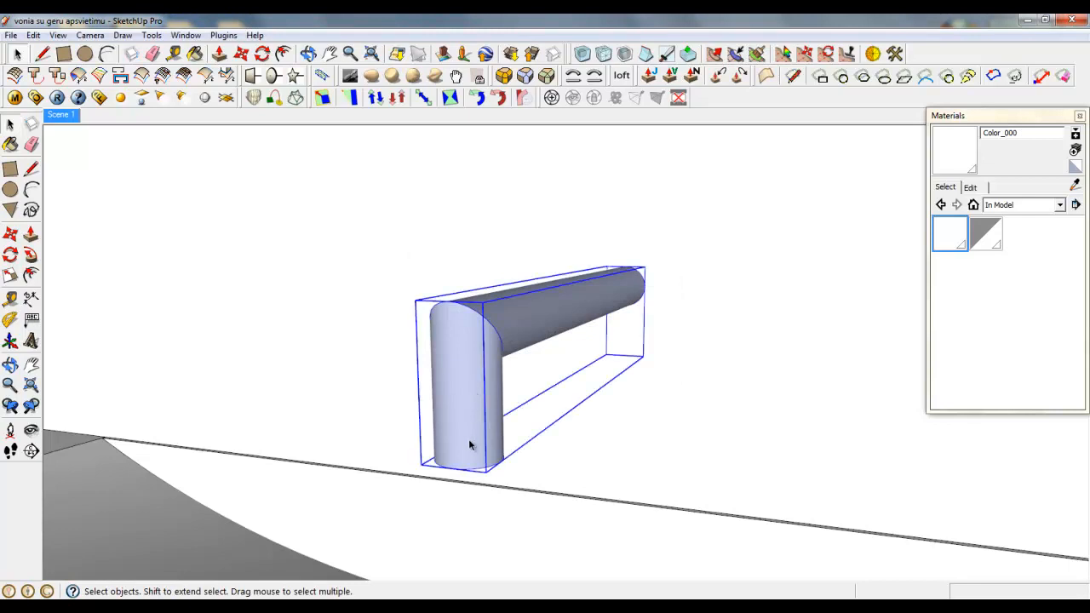
middle_drag(468, 439, 465, 333)
scroll(465, 333, up, 3)
middle_drag(464, 390, 462, 357)
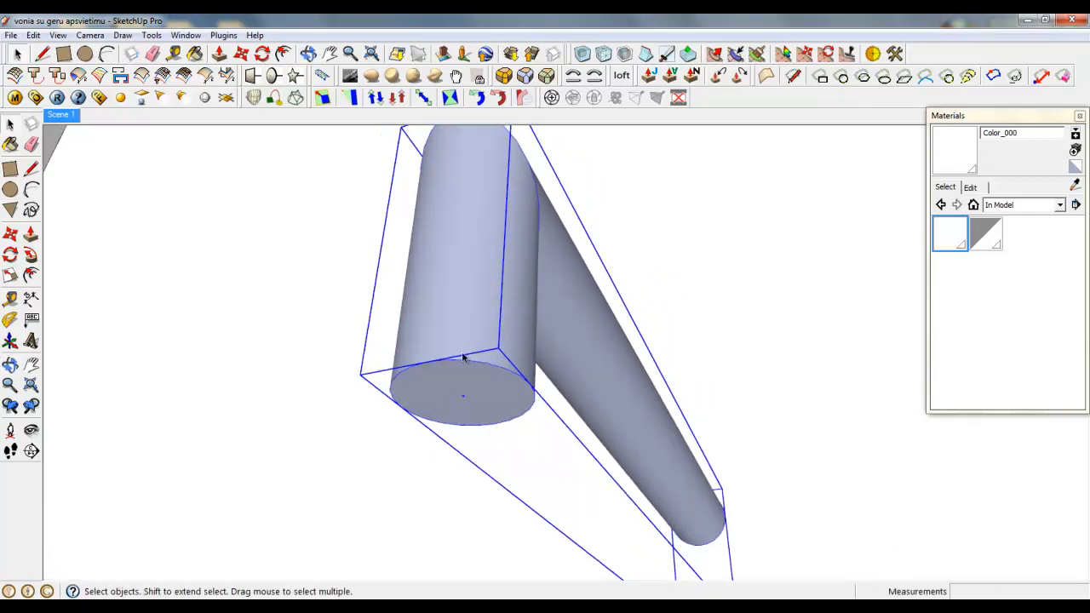
double_click(458, 392)
scroll(456, 379, up, 2)
click(455, 365)
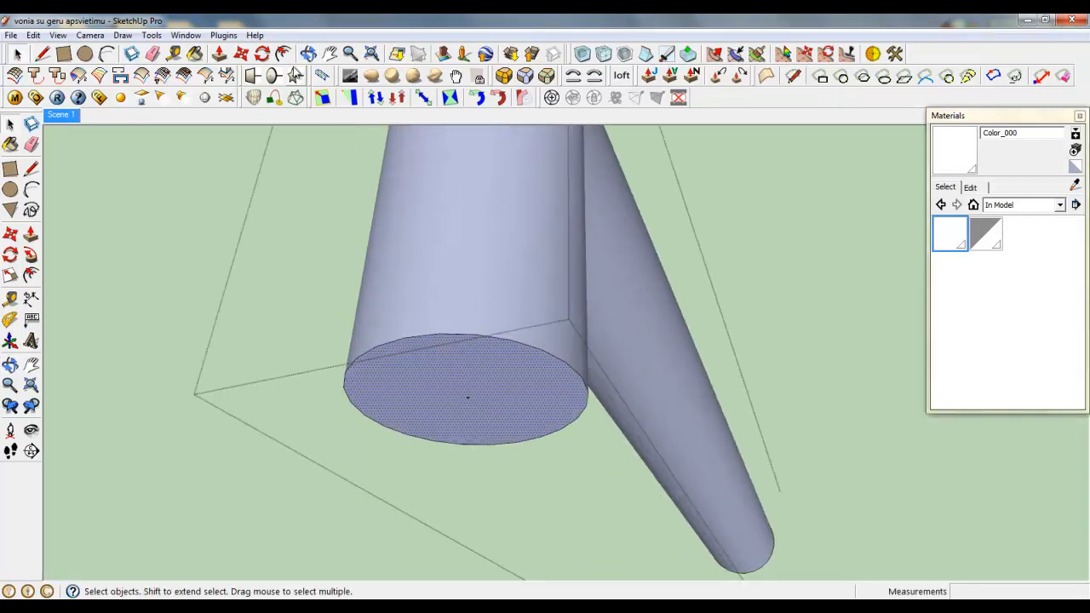
middle_drag(428, 365, 409, 328)
click(283, 52)
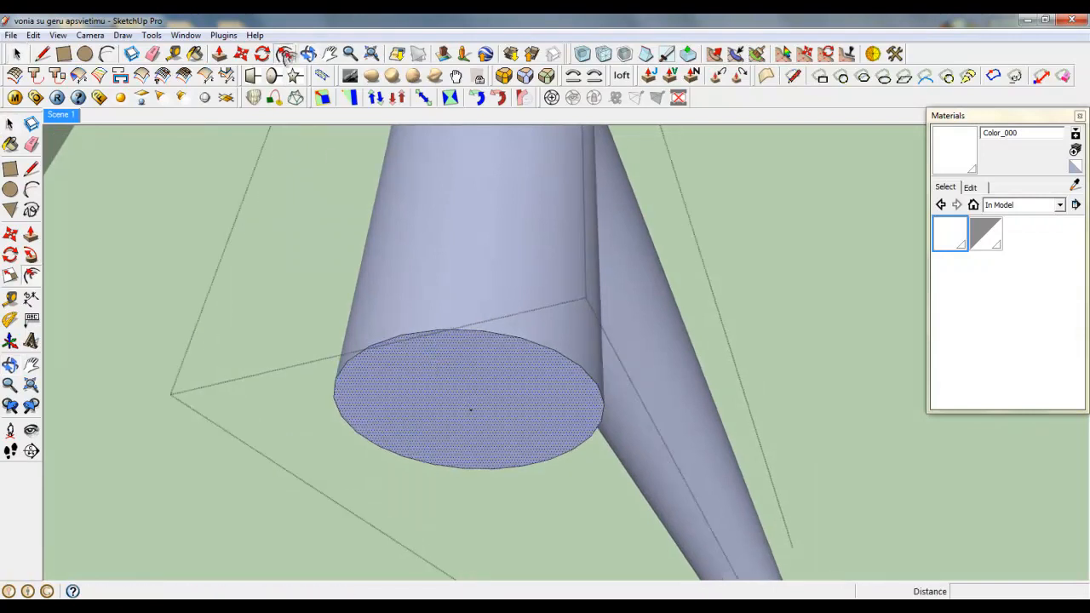
click(503, 352)
click(529, 331)
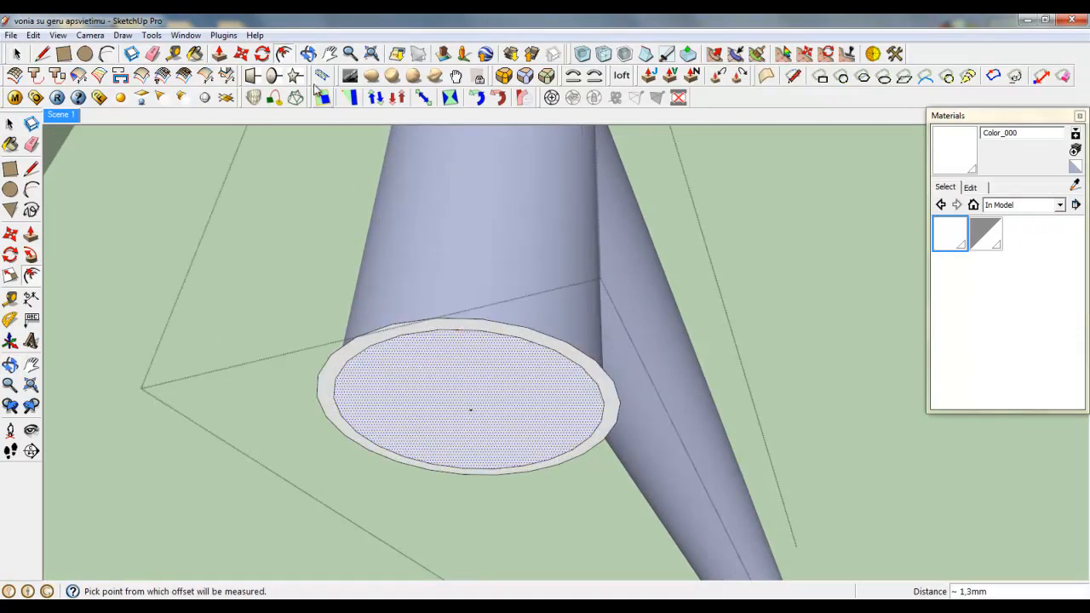
Extrude the offset ring downward into a short collar and push/pull the end face recessed inside it
click(220, 52)
click(377, 340)
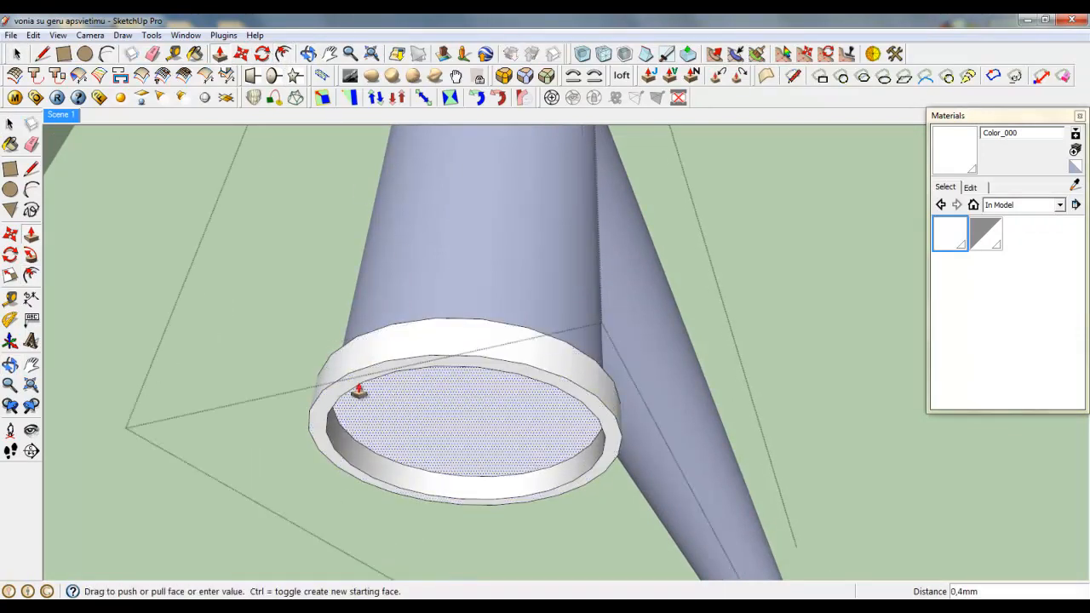
click(357, 384)
click(412, 430)
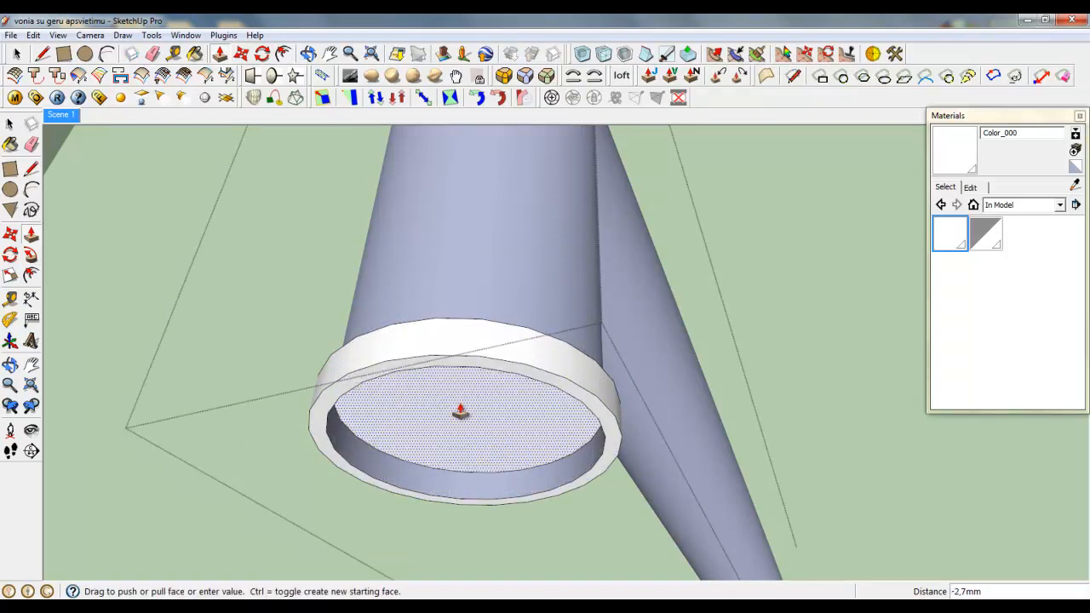
click(456, 417)
Round the collar's rim and upper outer edge with Round Corner, using a 0.4 mm offset and 3 segments
click(16, 53)
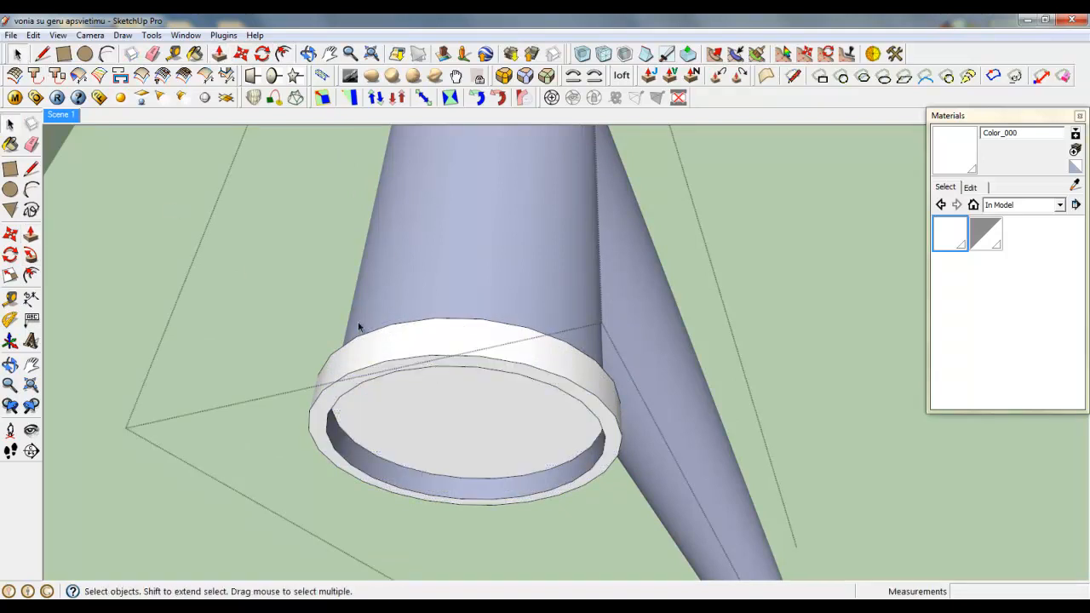
click(379, 372)
scroll(383, 370, up, 2)
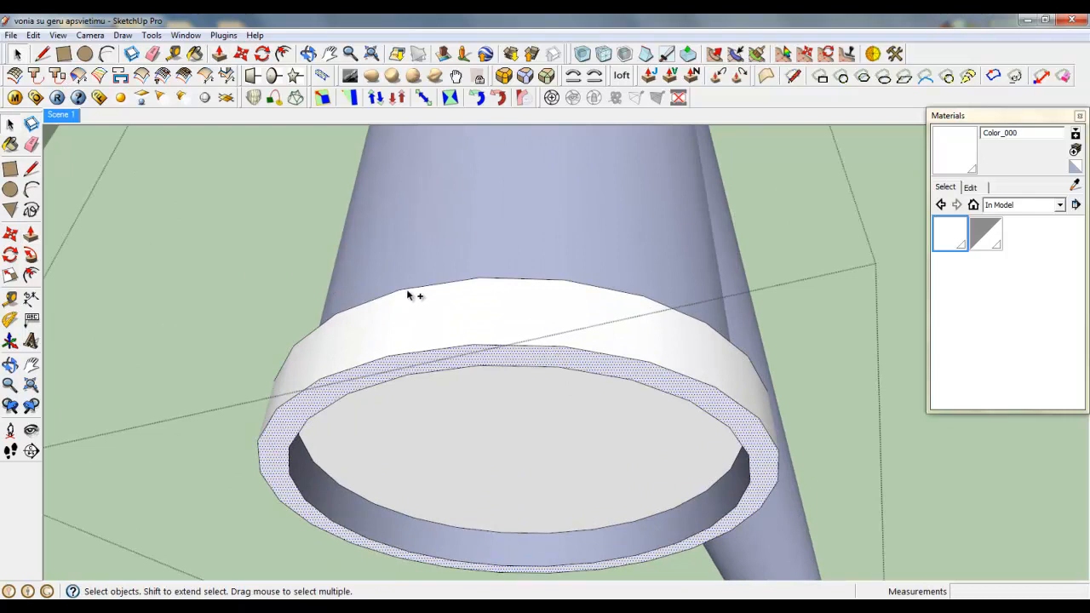
ctrl+click(410, 296)
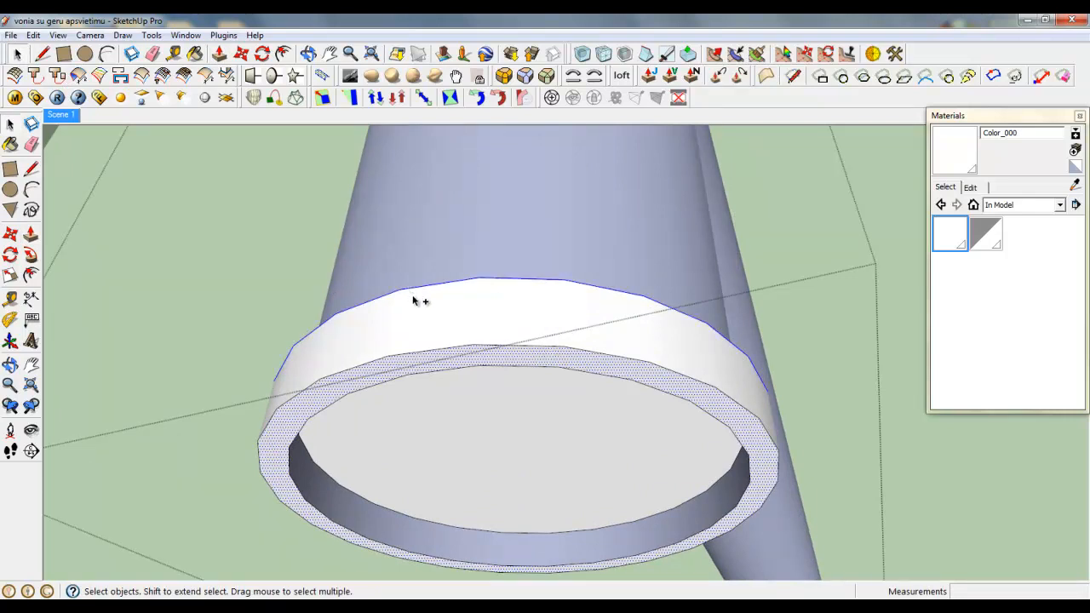
click(526, 96)
click(543, 141)
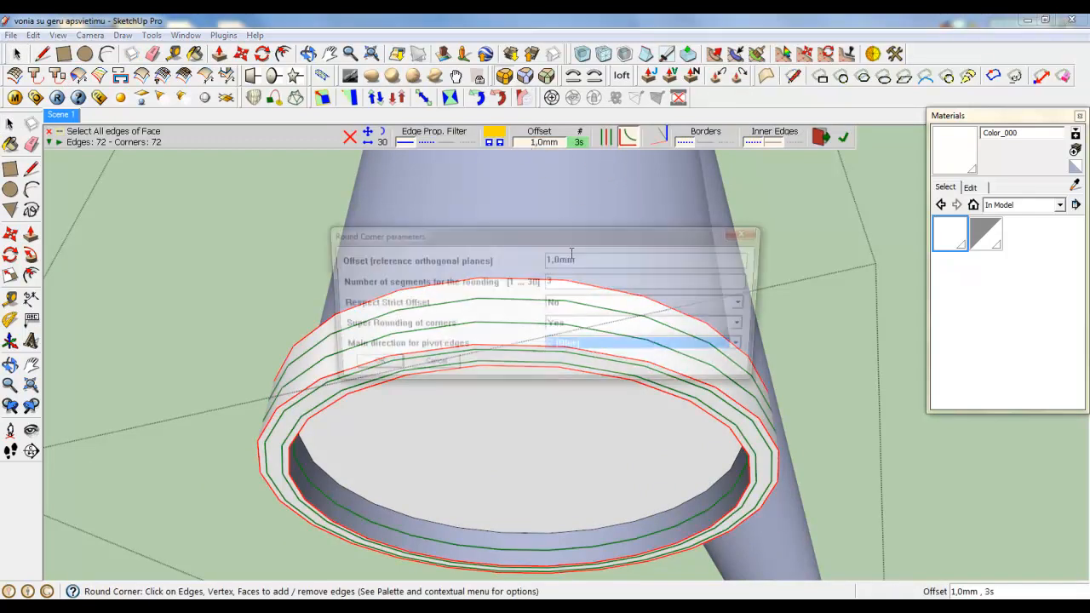
click(548, 260)
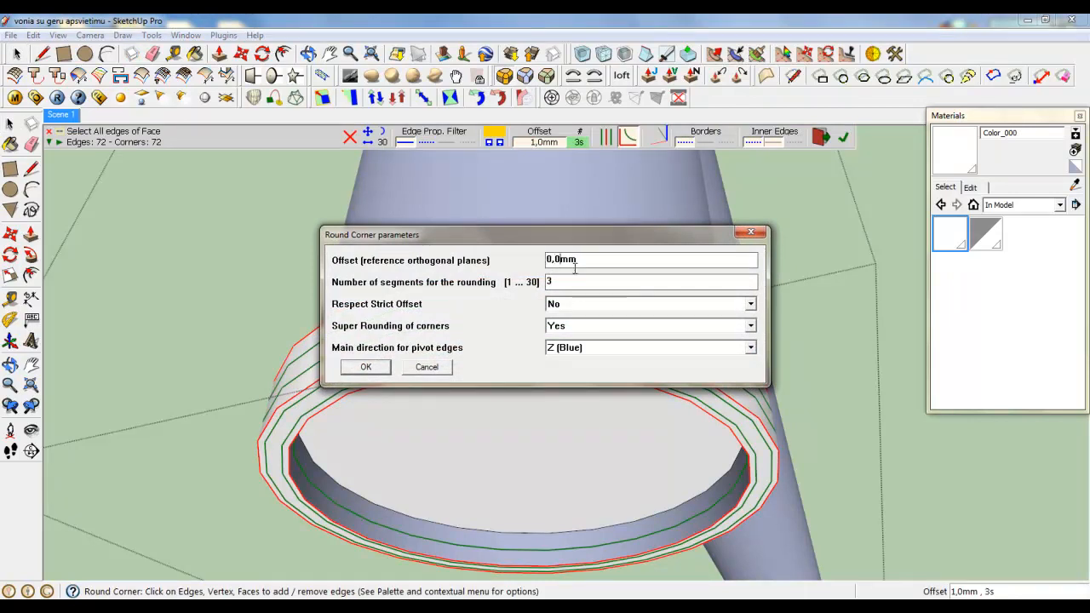
click(367, 367)
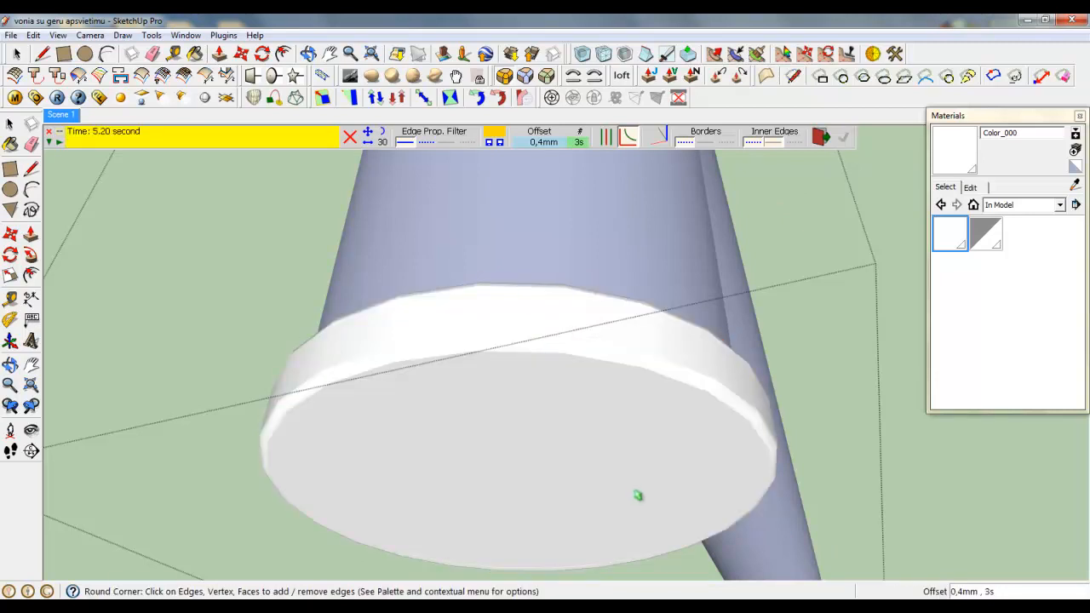
Delete the flat face covering the collar's lower opening
click(16, 55)
click(505, 432)
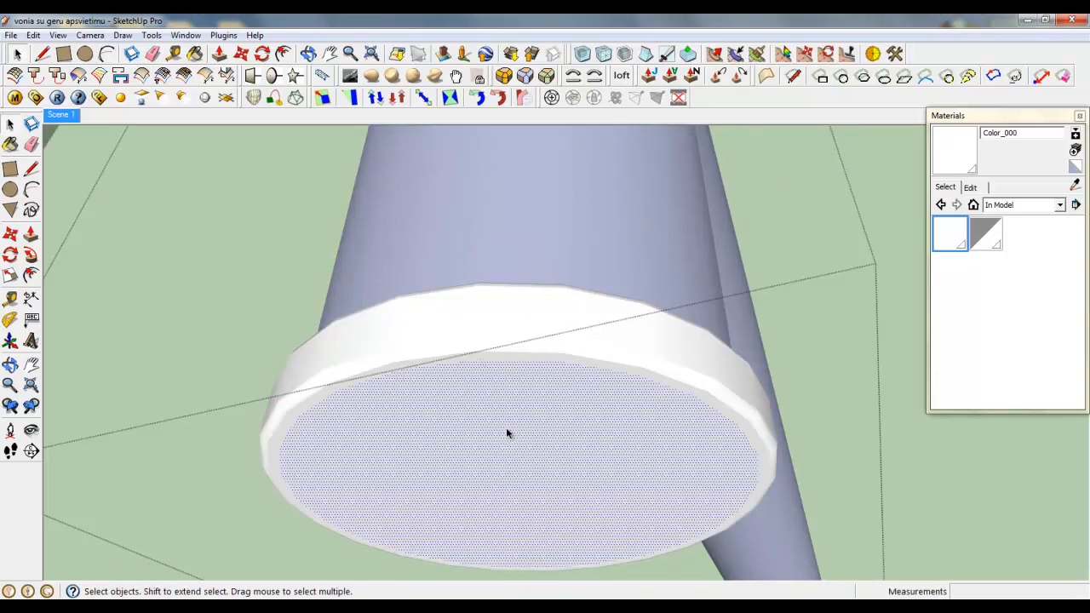
key(Delete)
Offset the outline of the pipe's wall-side end outward and extrude the ring about 7.5 mm into a wall flange
middle_drag(507, 427, 533, 497)
scroll(526, 384, down, 2)
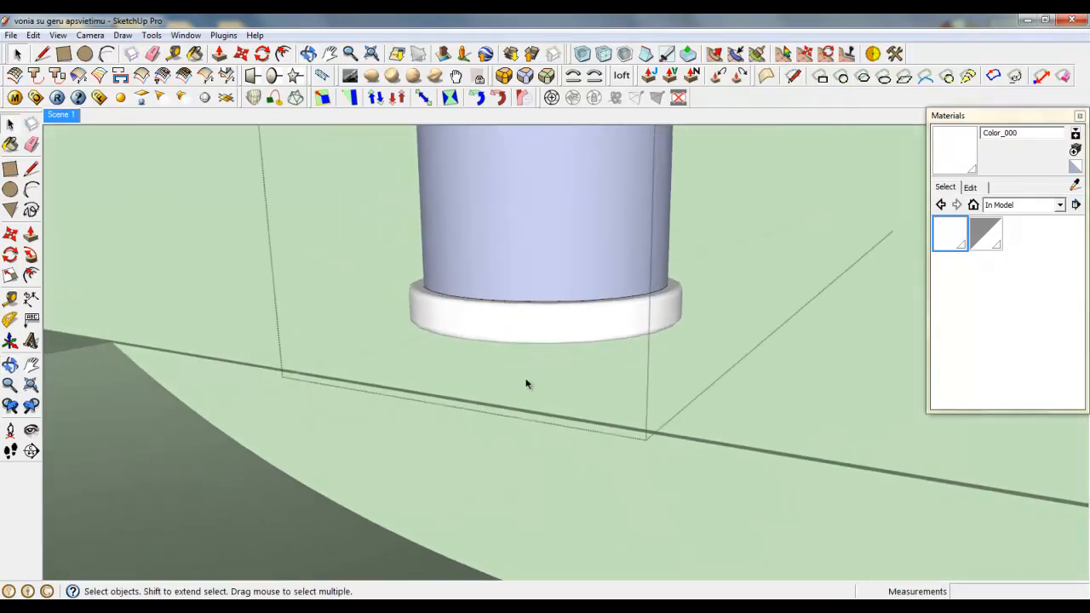
scroll(526, 384, down, 5)
middle_drag(647, 340, 693, 230)
scroll(693, 230, up, 6)
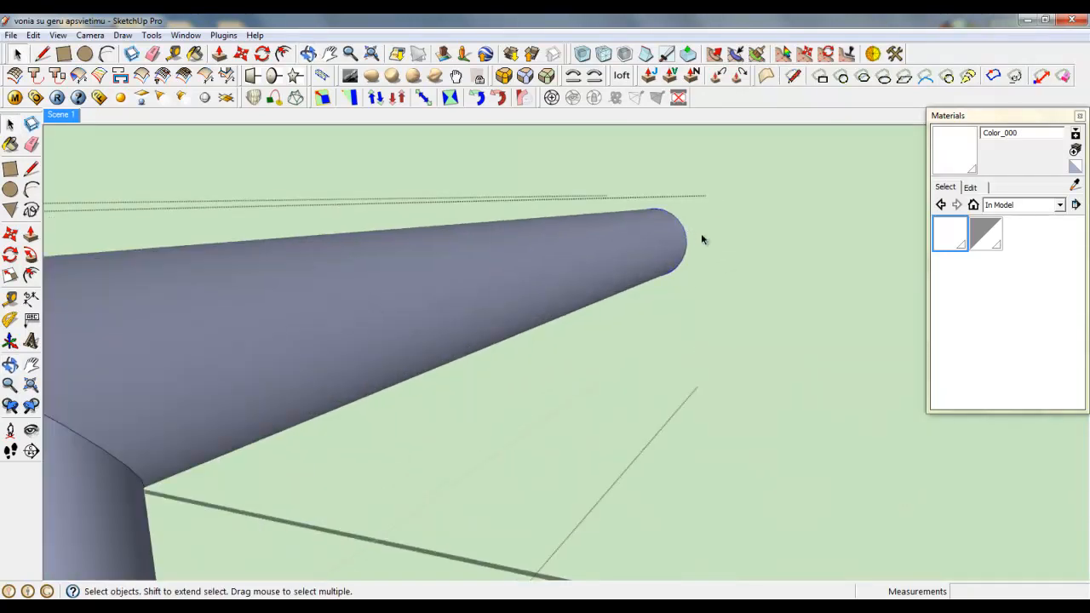
scroll(629, 220, up, 2)
click(284, 54)
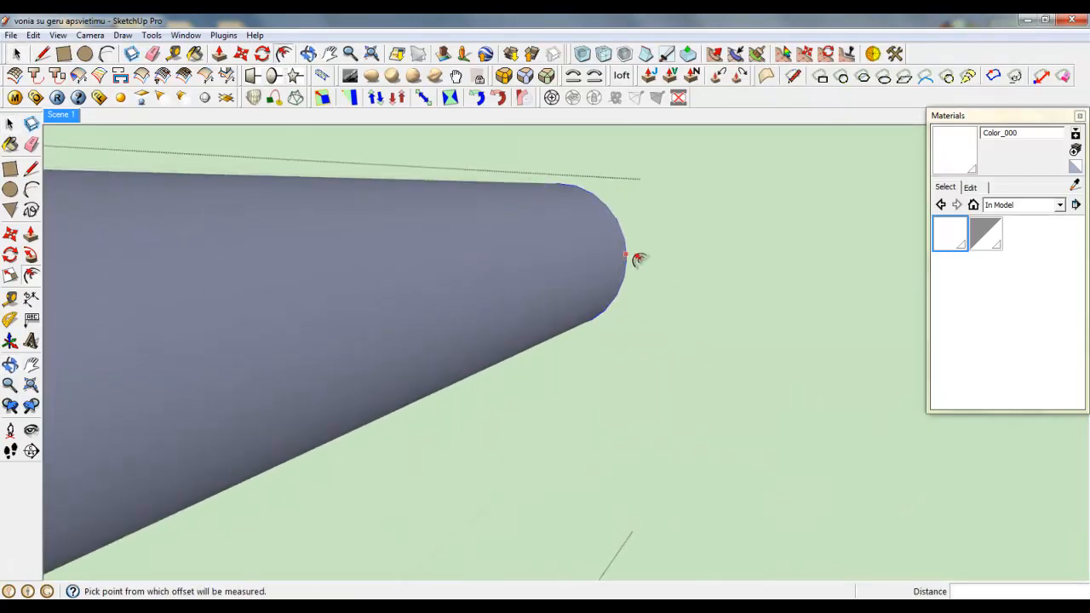
click(638, 258)
click(219, 54)
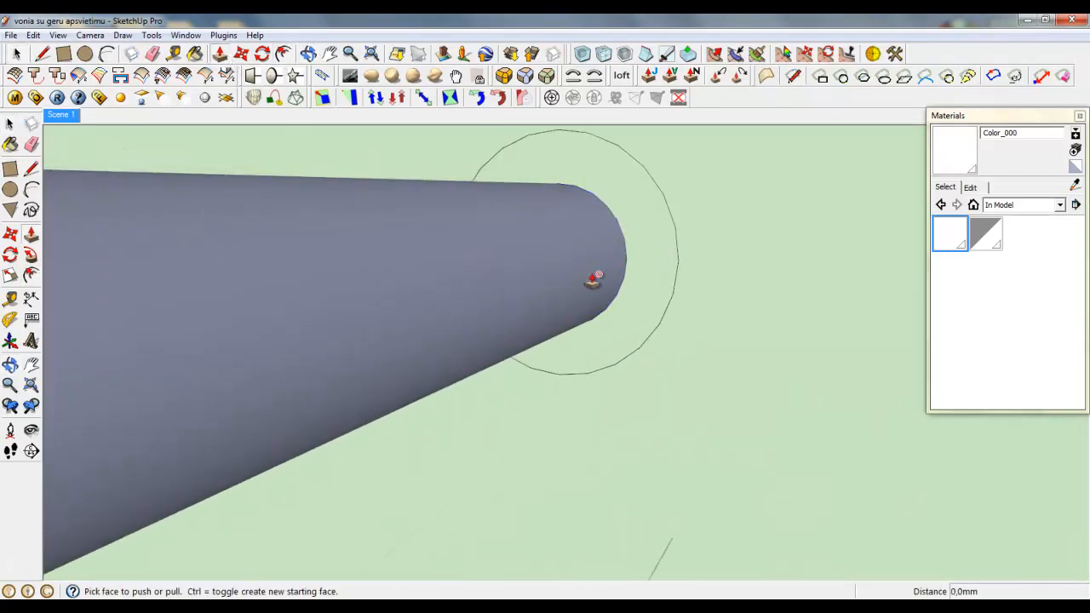
click(640, 302)
click(621, 309)
scroll(479, 353, down, 3)
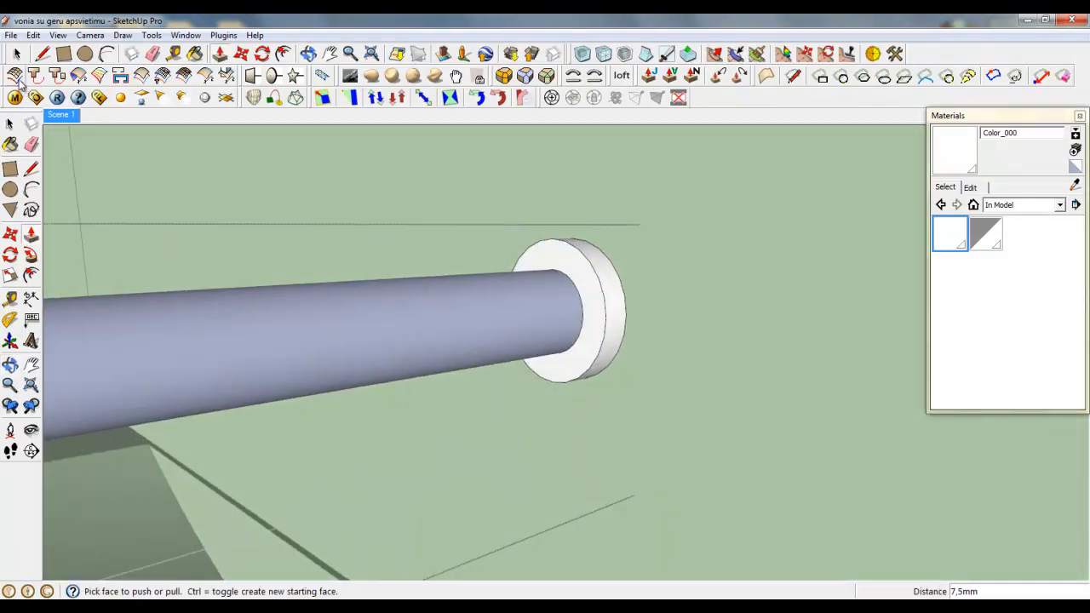
Round the wall flange's front outer edge with a 0.4 mm offset and 3 segments
key(space)
scroll(606, 296, up, 2)
click(605, 296)
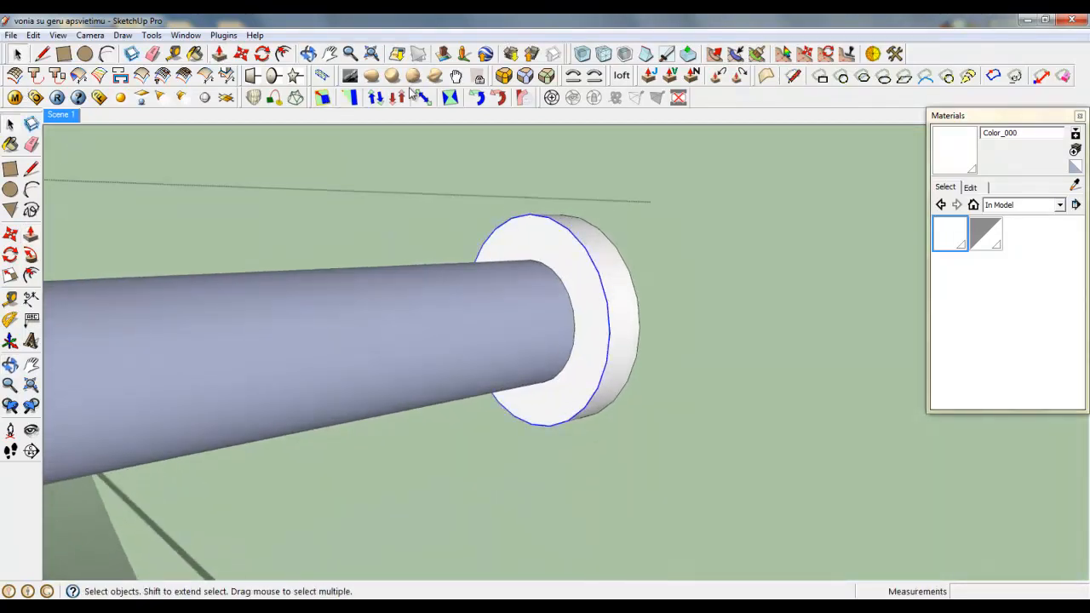
click(504, 76)
click(843, 138)
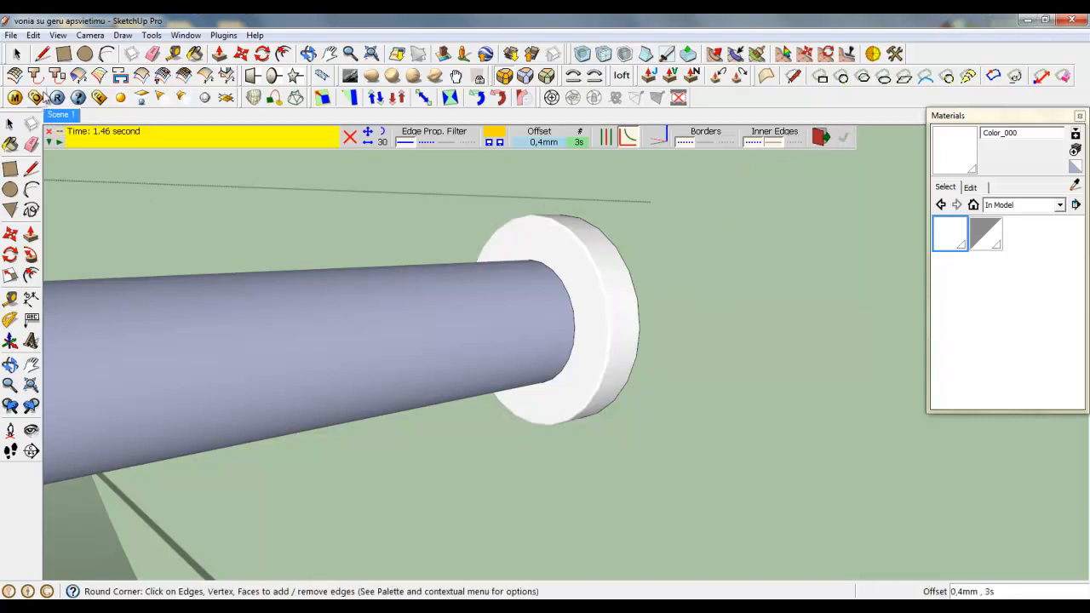
key(space)
Select all the faucet geometry, scale it to 0.90 along the red axis, and close the group
scroll(554, 269, down, 8)
middle_drag(554, 269, 538, 369)
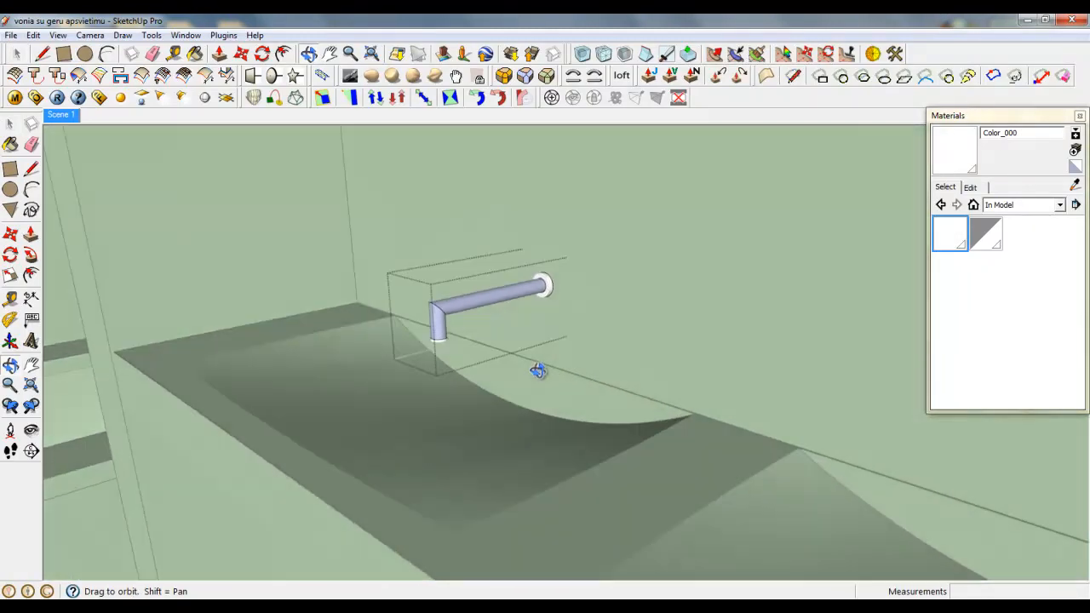
scroll(455, 316, up, 3)
triple_click(446, 312)
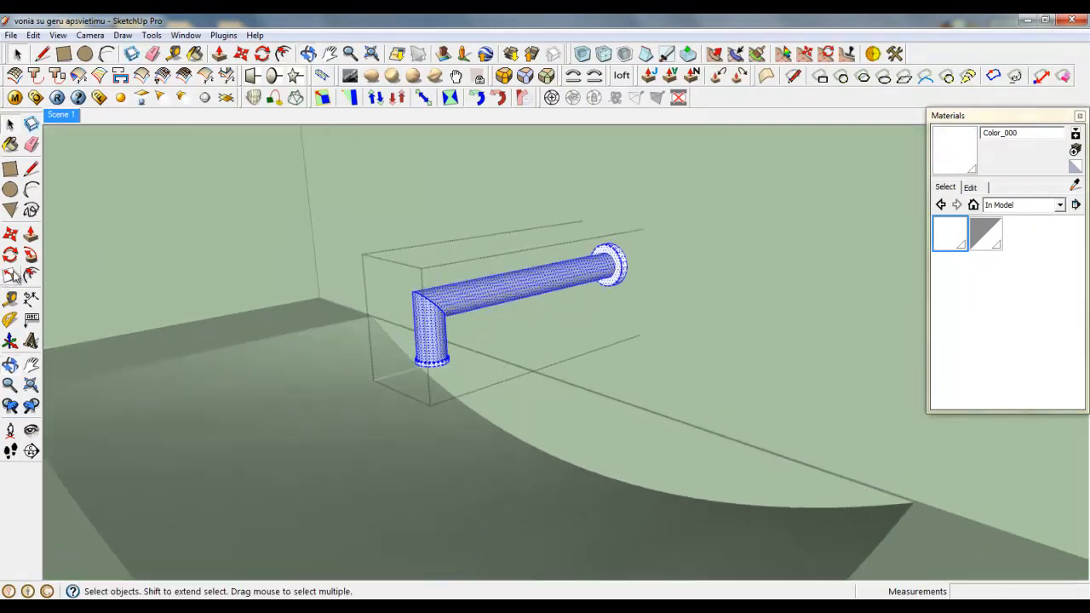
click(11, 275)
scroll(340, 323, up, 3)
drag(449, 325, 532, 309)
middle_drag(532, 309, 661, 304)
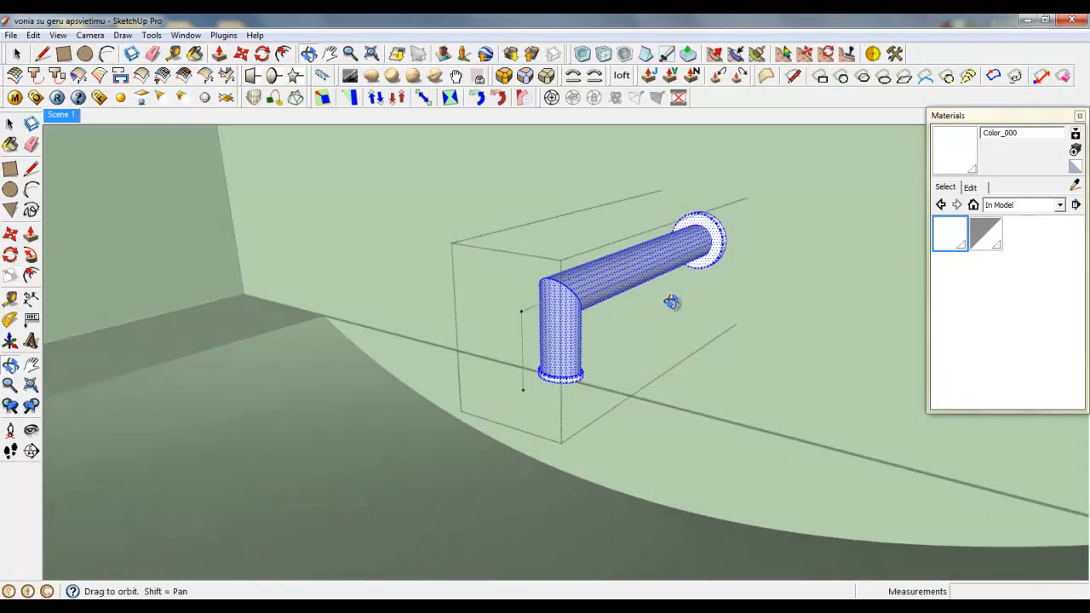
scroll(672, 300, up, 3)
drag(662, 292, 652, 288)
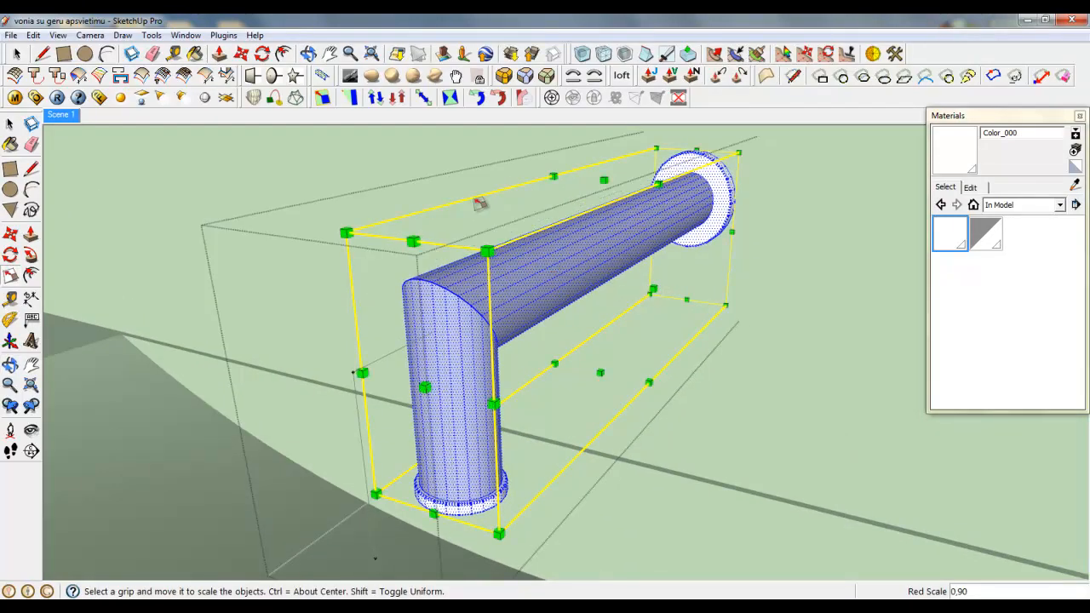
right_click(474, 201)
click(489, 211)
Delete the leftover vertical and horizontal path lines beside the faucet pipe
scroll(535, 275, down, 4)
middle_drag(535, 275, 419, 295)
click(16, 53)
scroll(546, 284, up, 2)
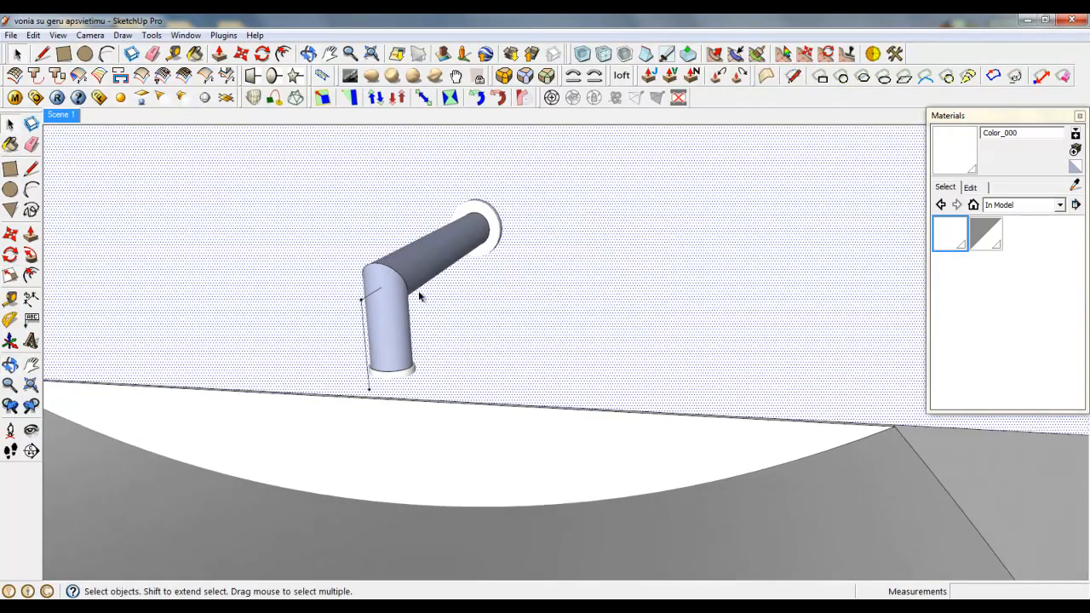
click(365, 312)
key(Delete)
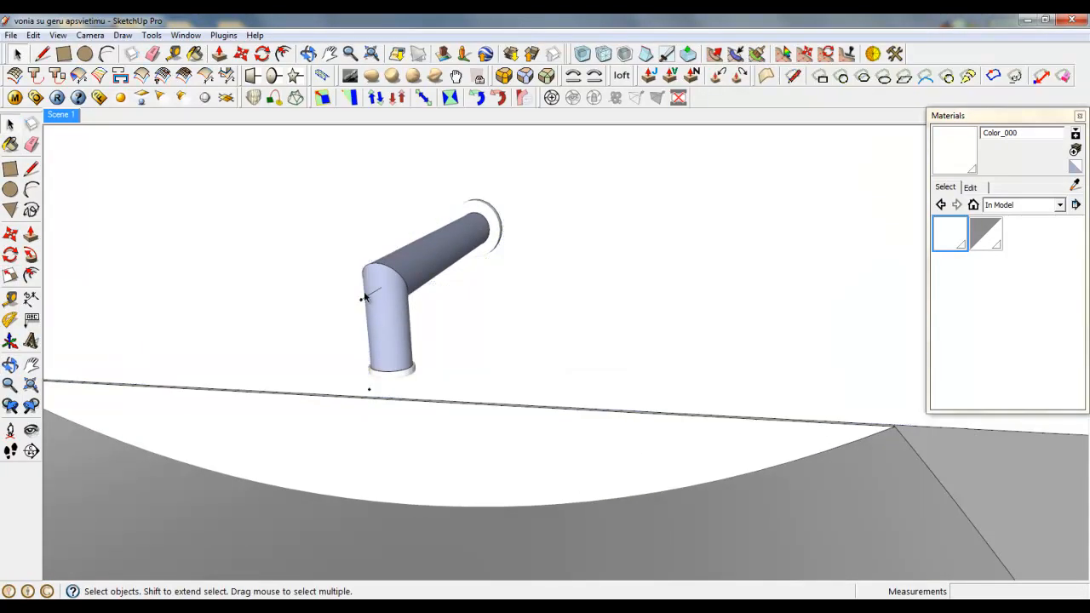
click(365, 300)
click(362, 299)
key(Delete)
Open the faucet group, delete the stray construction points beside the pipe, and close the group
scroll(358, 304, up, 4)
click(366, 299)
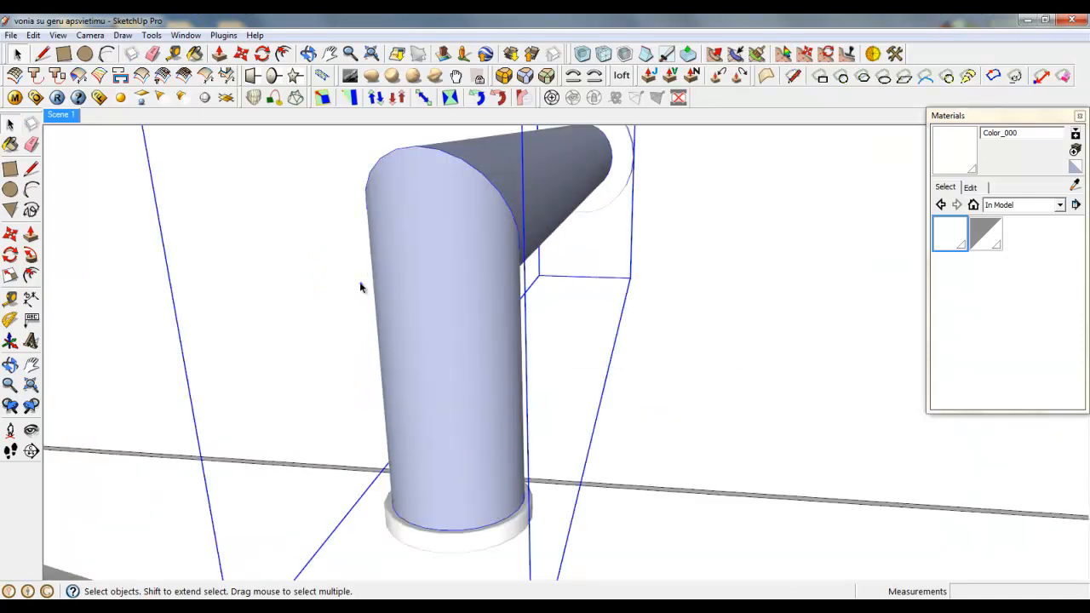
double_click(360, 285)
click(359, 281)
key(Delete)
scroll(361, 264, down, 5)
scroll(368, 288, up, 3)
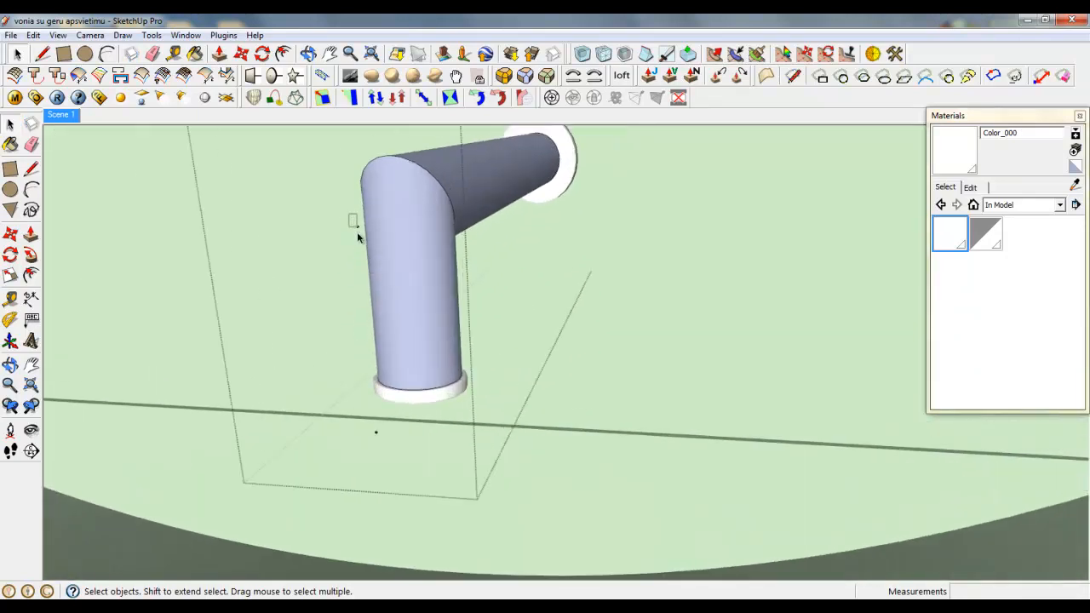
drag(358, 232, 360, 244)
key(Delete)
right_click(314, 292)
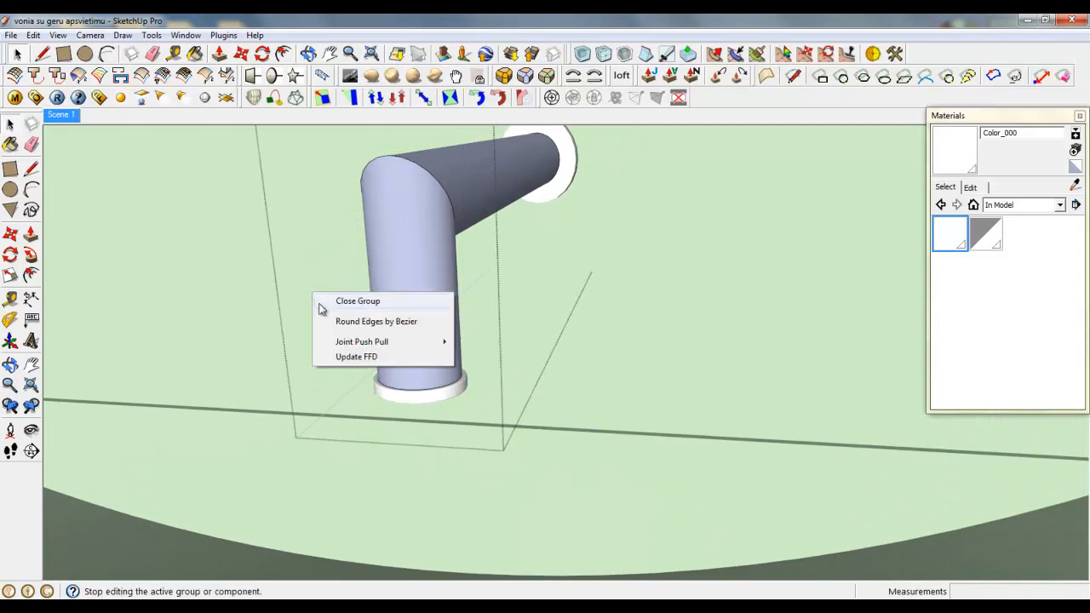
click(337, 301)
Draw a 24-sided circle on the wall beside the faucet flange and make it a group
scroll(422, 409, down, 3)
middle_drag(422, 410, 468, 340)
scroll(564, 292, up, 5)
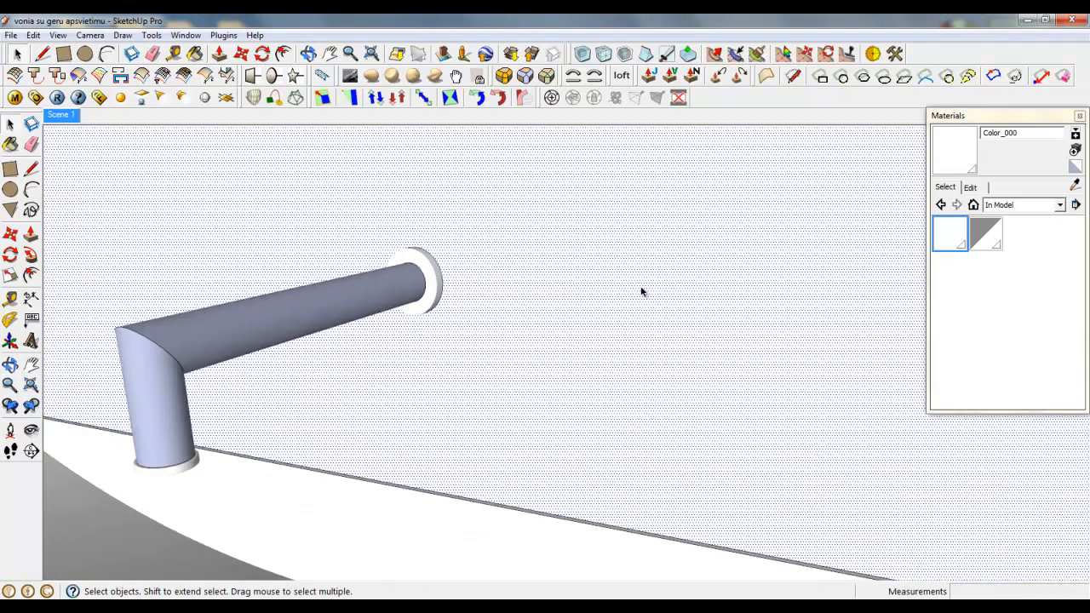
key(c)
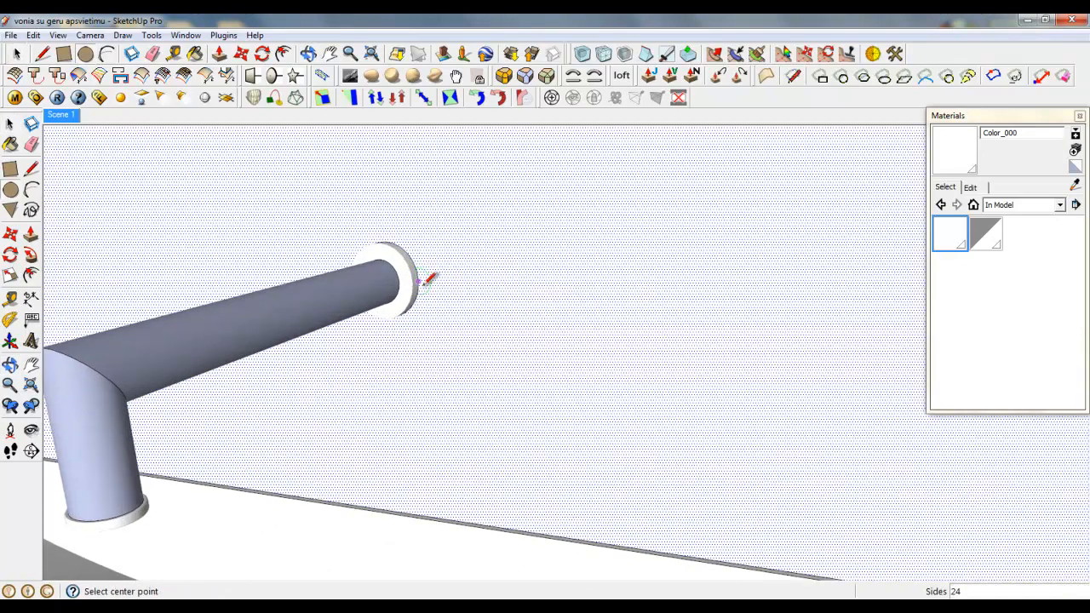
click(487, 290)
click(516, 301)
scroll(492, 302, up, 3)
middle_drag(492, 302, 430, 264)
click(17, 54)
right_click(481, 268)
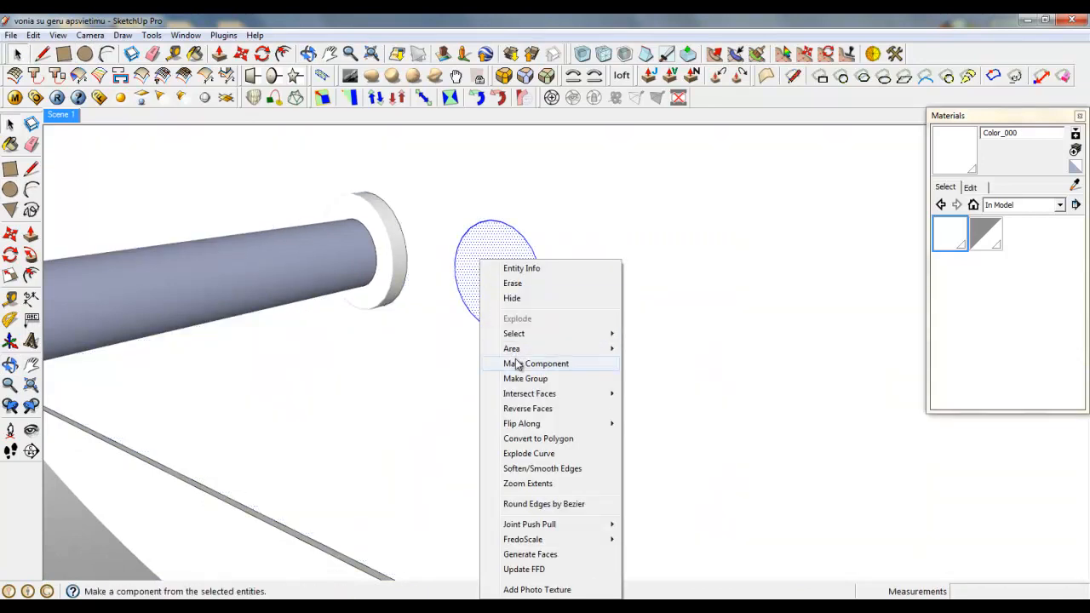
click(528, 378)
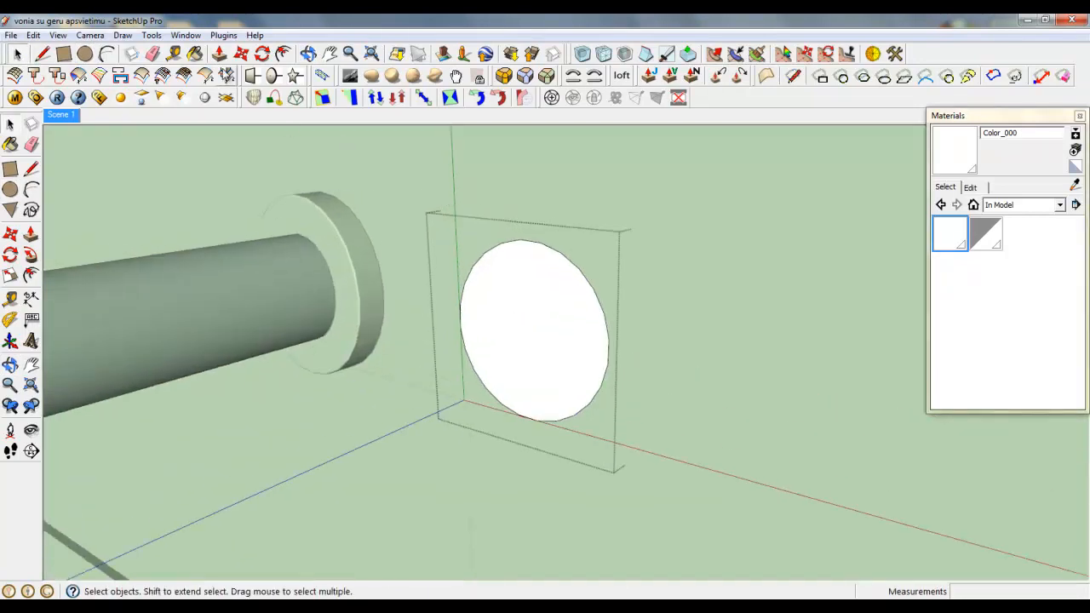
Extrude the circle inside its group 10 mm out from the wall
key(p)
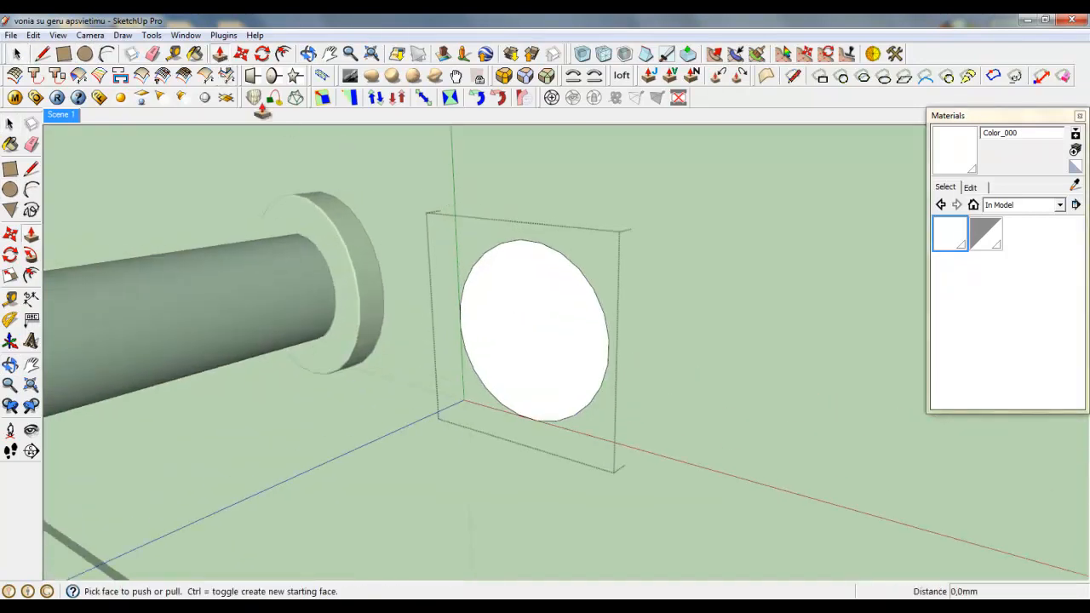
click(528, 324)
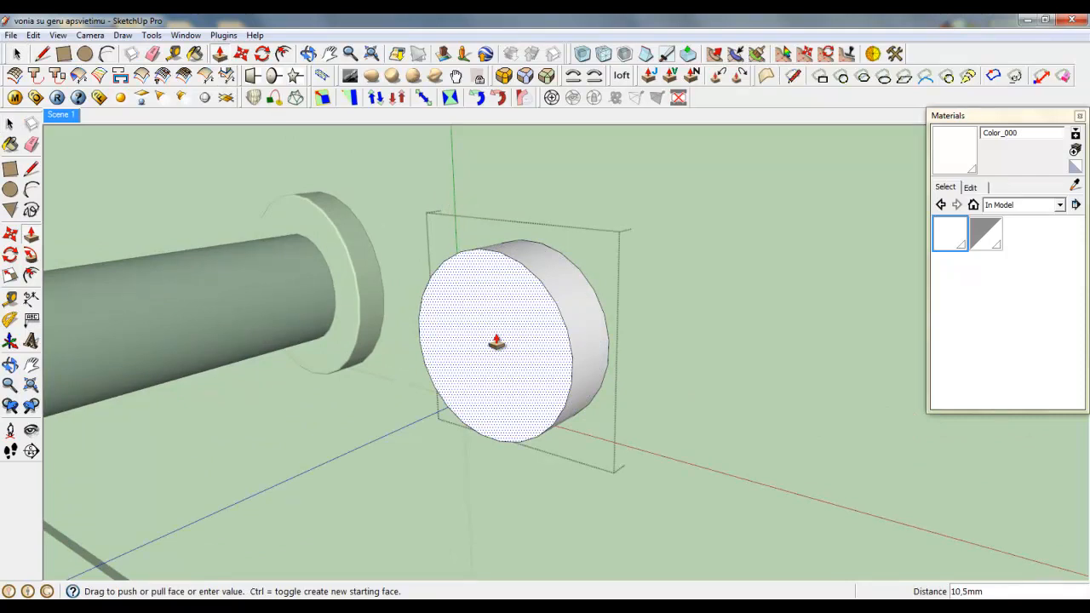
key(Return)
Offset the disc's front outline inward by about 1.7 mm and extrude the inner face 2 mm forward
scroll(510, 306, up, 3)
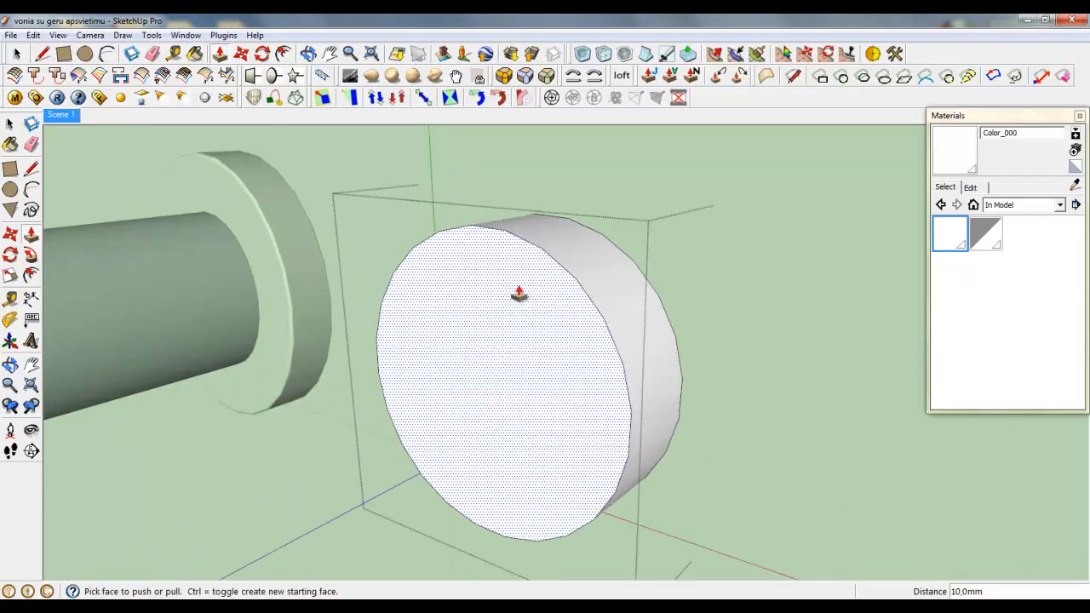
click(283, 54)
click(489, 311)
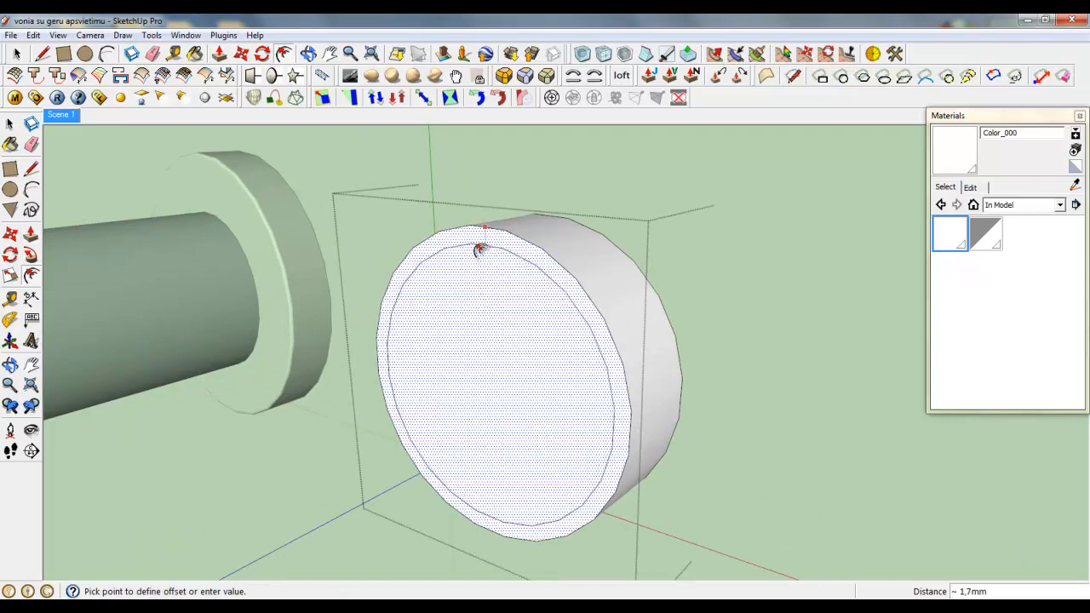
click(484, 248)
click(219, 54)
click(486, 316)
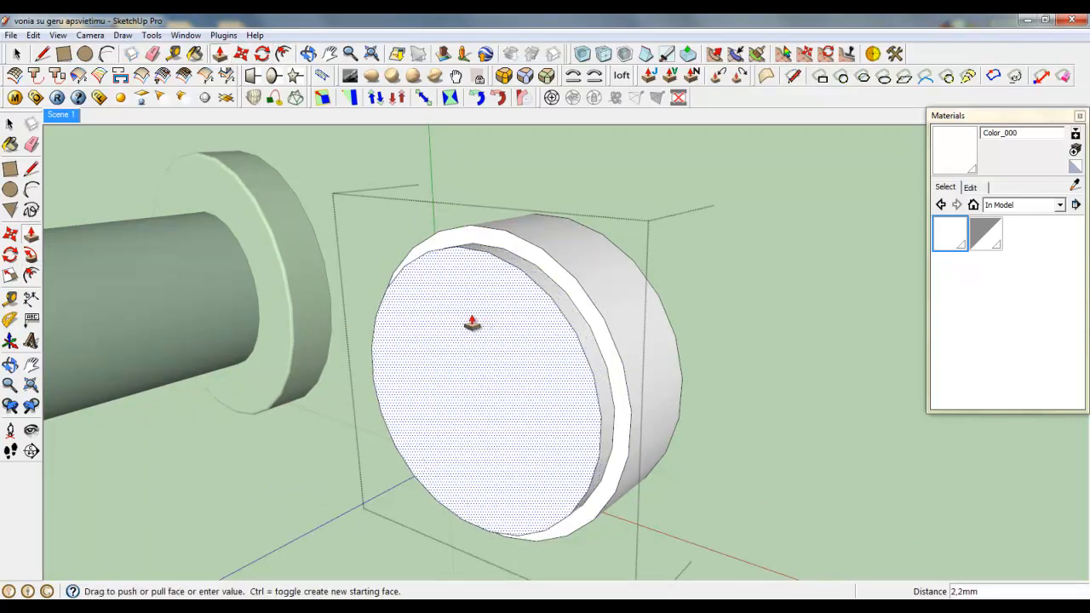
click(472, 324)
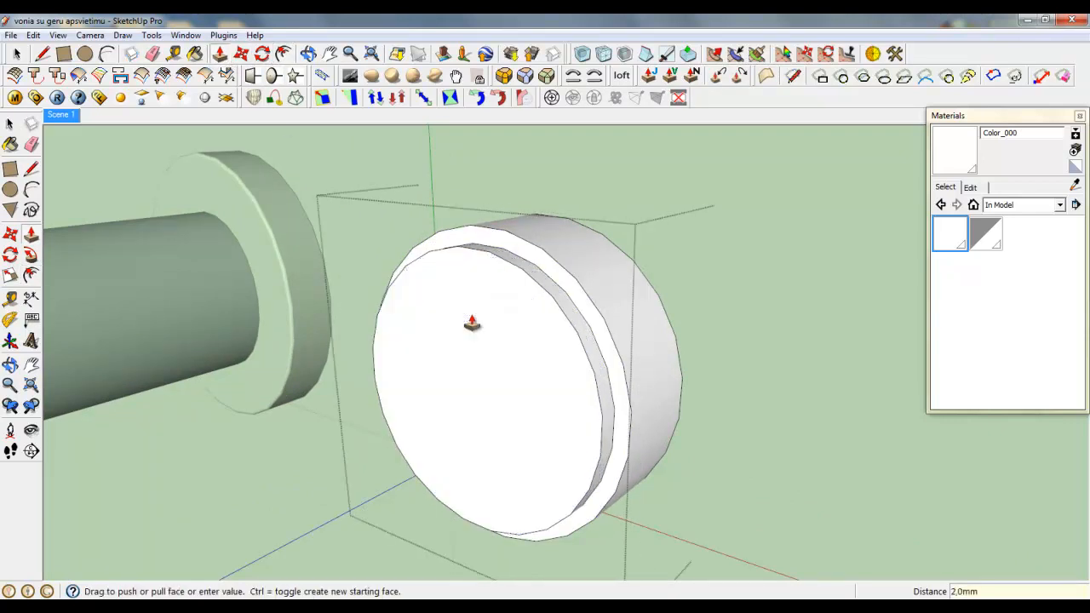
Offset the knob's front outline outward by about 1.7 mm and extrude the ring and inner face 12 mm forward until flush
click(284, 54)
click(545, 298)
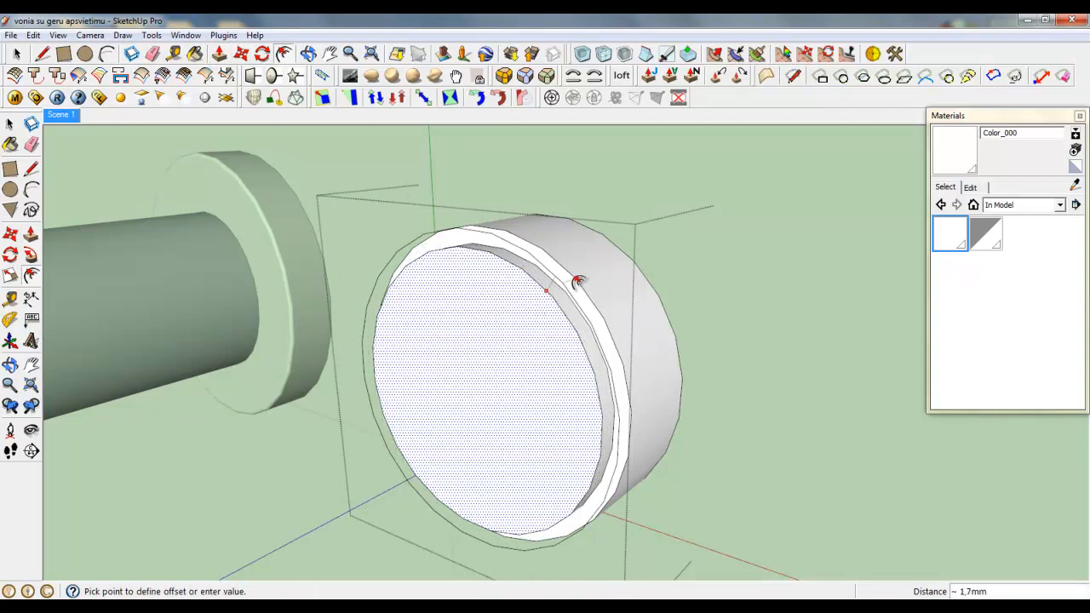
click(577, 281)
key(p)
click(596, 334)
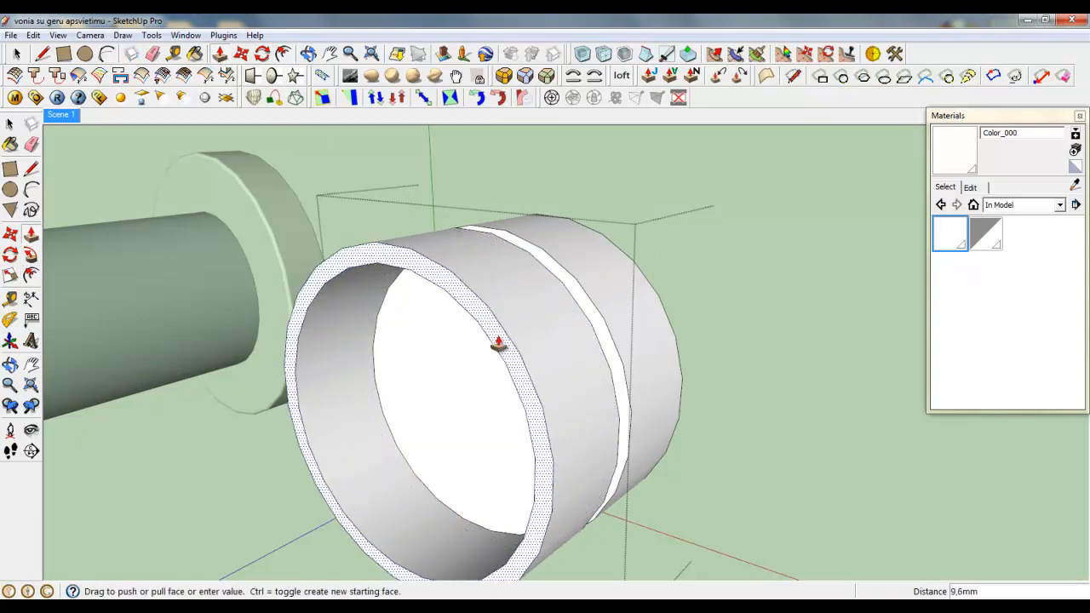
click(498, 344)
click(472, 392)
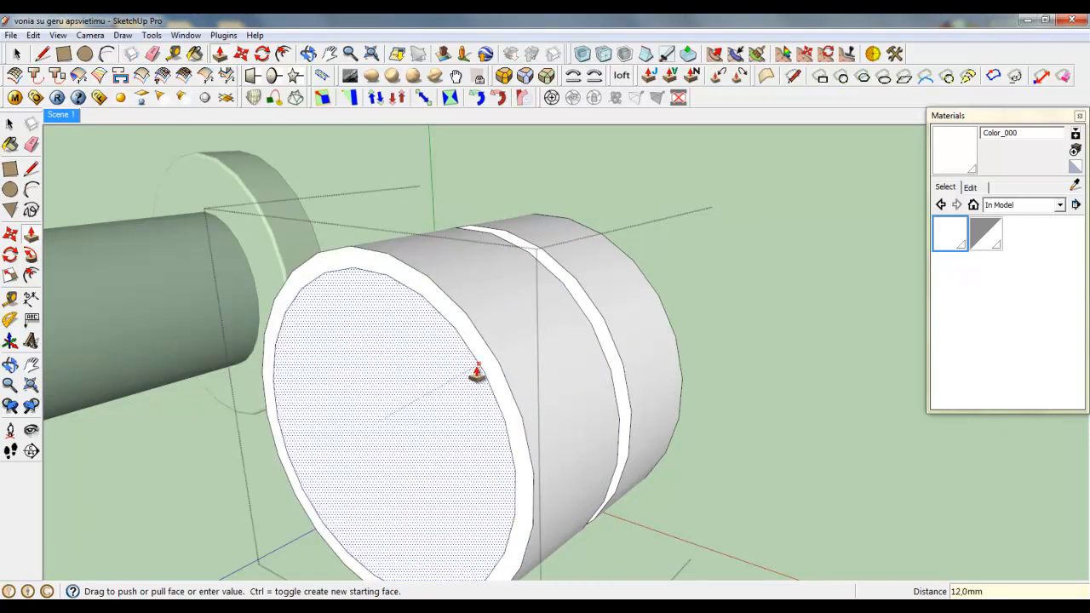
click(482, 372)
Delete the inner outline dividing the knob's front so that it forms a single face
click(16, 53)
click(390, 425)
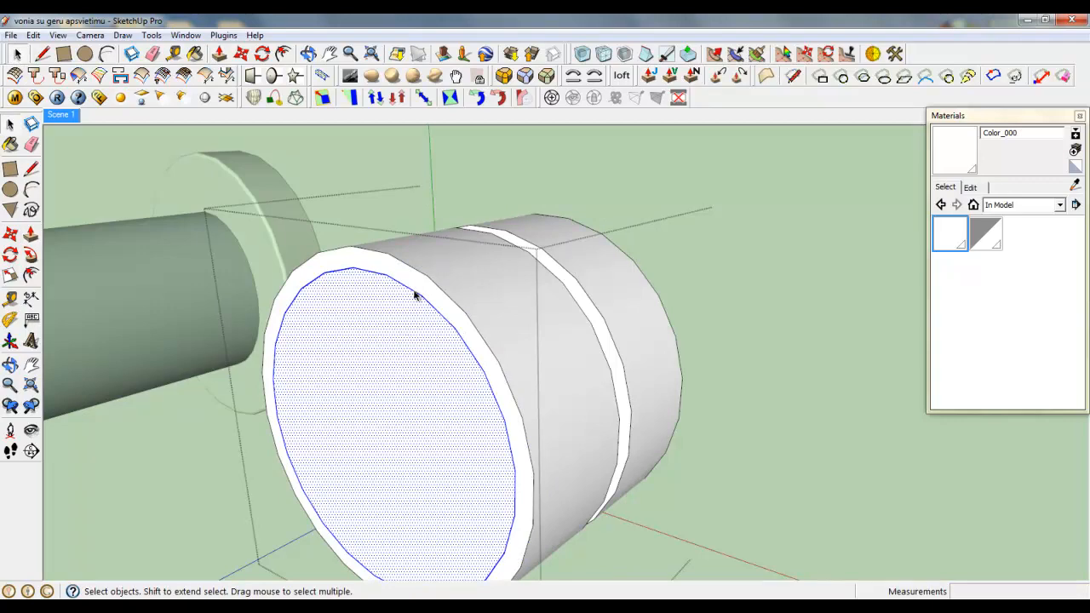
scroll(638, 253, down, 5)
middle_drag(638, 253, 716, 338)
scroll(625, 339, up, 3)
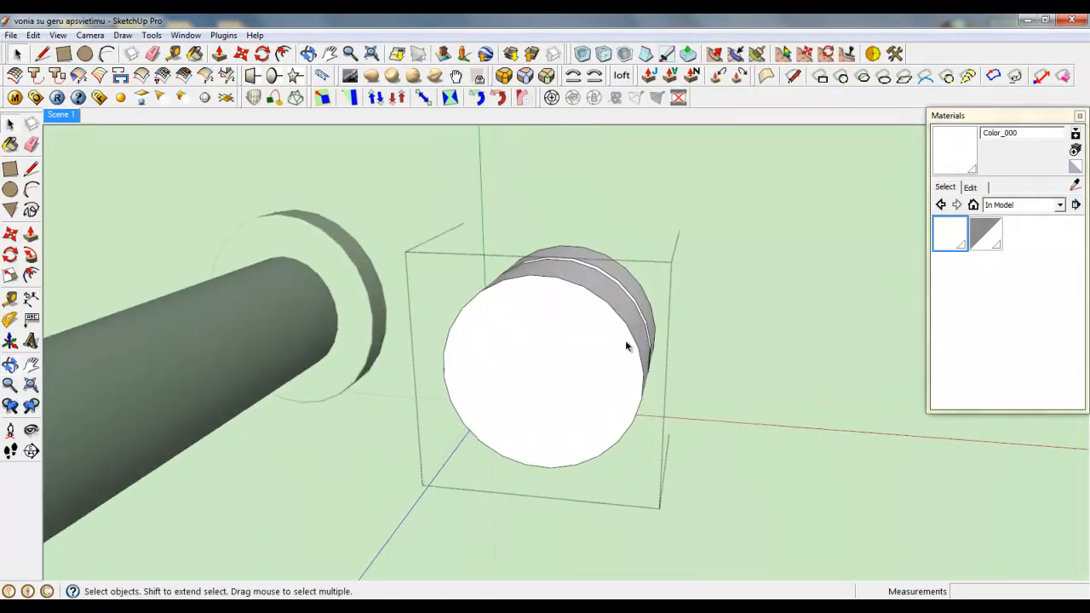
Round the edges of the knob's front face and groove rims with Round Corner at 0.8 mm offset and 3 segments
middle_drag(625, 345, 571, 311)
scroll(573, 318, down, 5)
scroll(579, 309, up, 6)
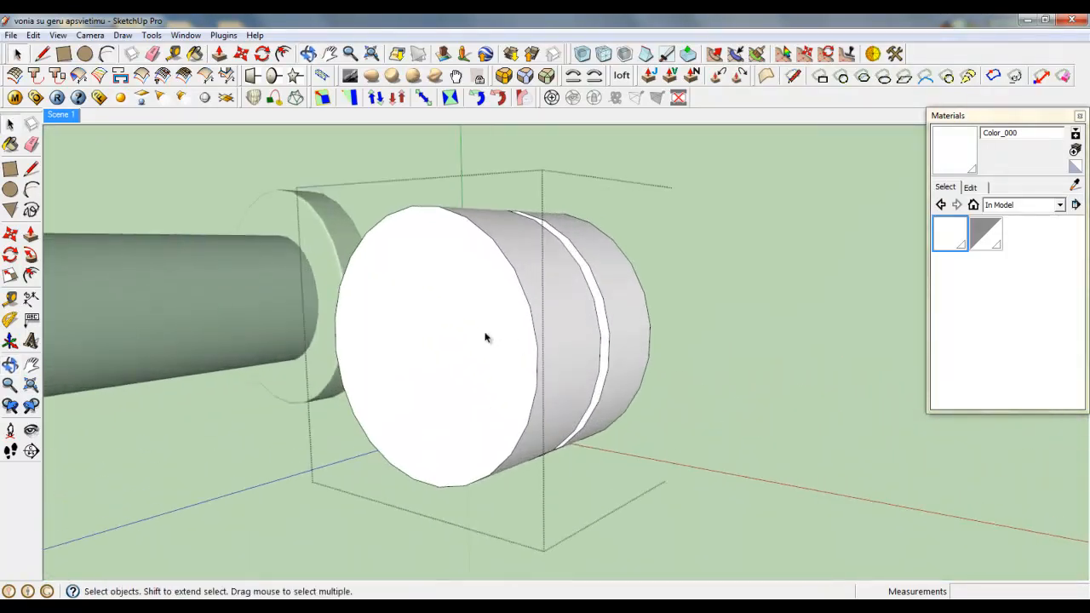
middle_drag(486, 338, 486, 295)
click(487, 297)
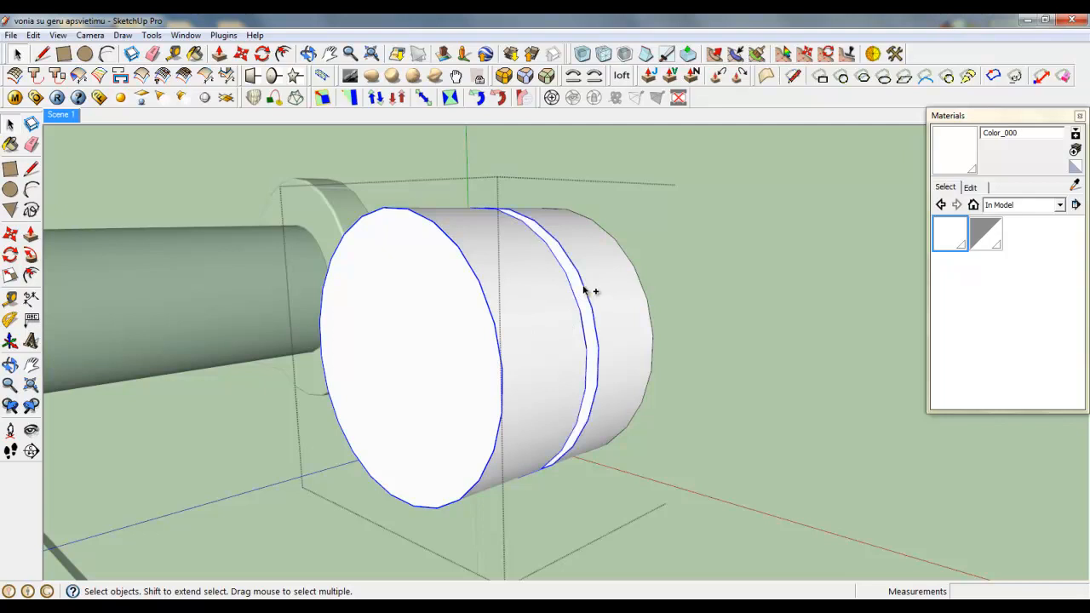
click(525, 79)
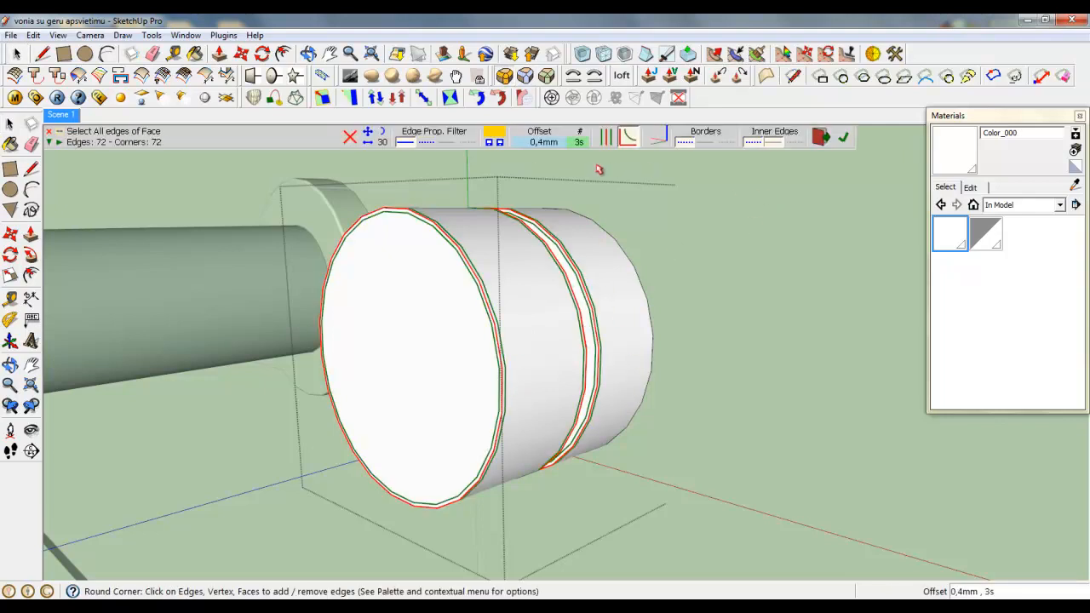
click(539, 141)
click(557, 258)
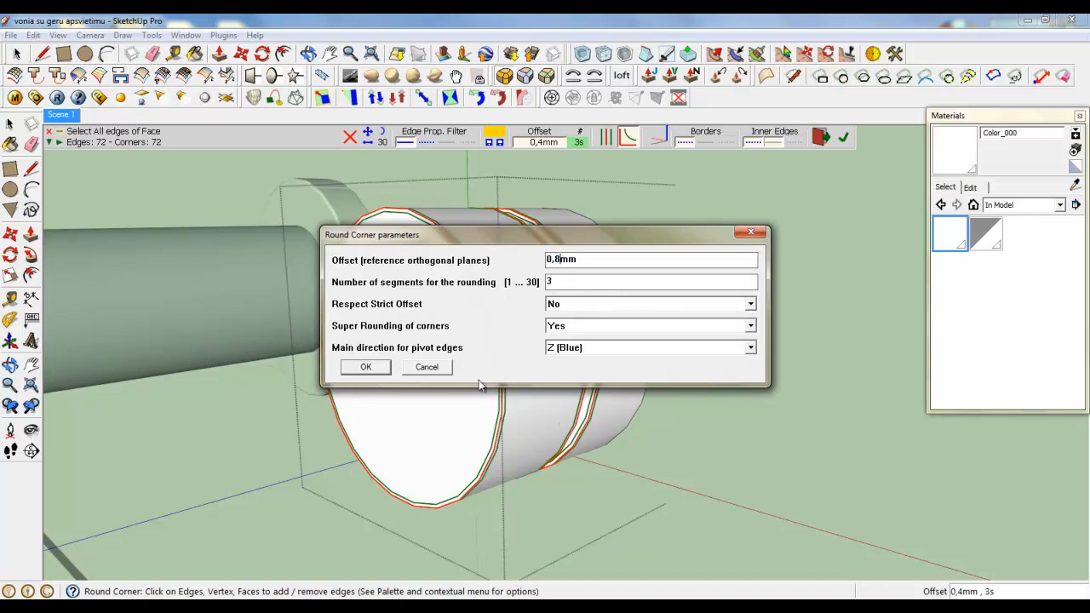
click(365, 368)
click(843, 137)
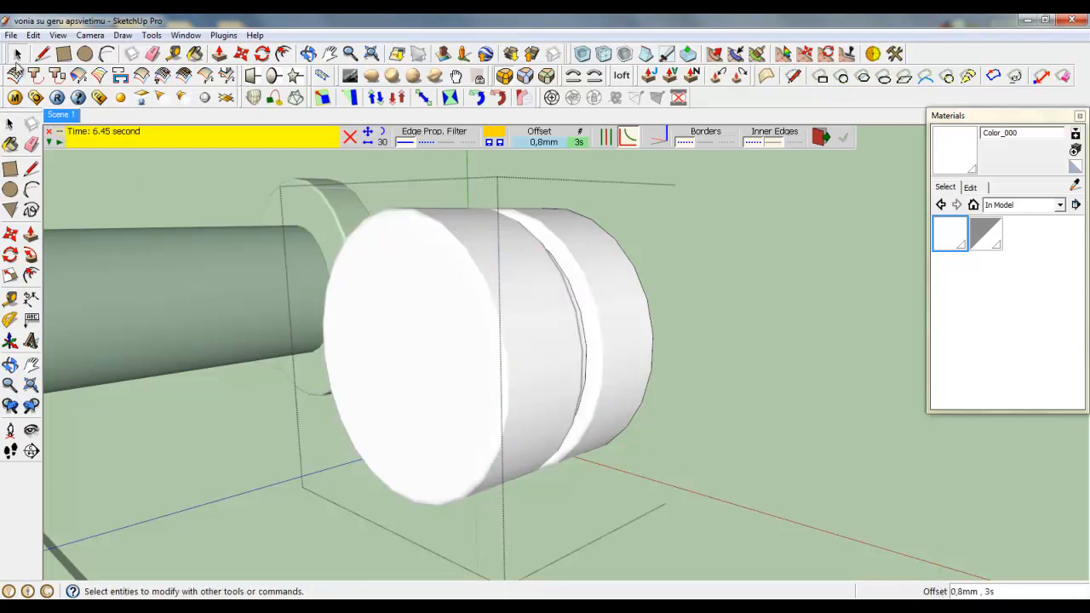
Show hidden geometry and offset the knob's front face outline inward by about 5.4 mm
click(16, 53)
click(403, 348)
middle_drag(403, 348, 579, 328)
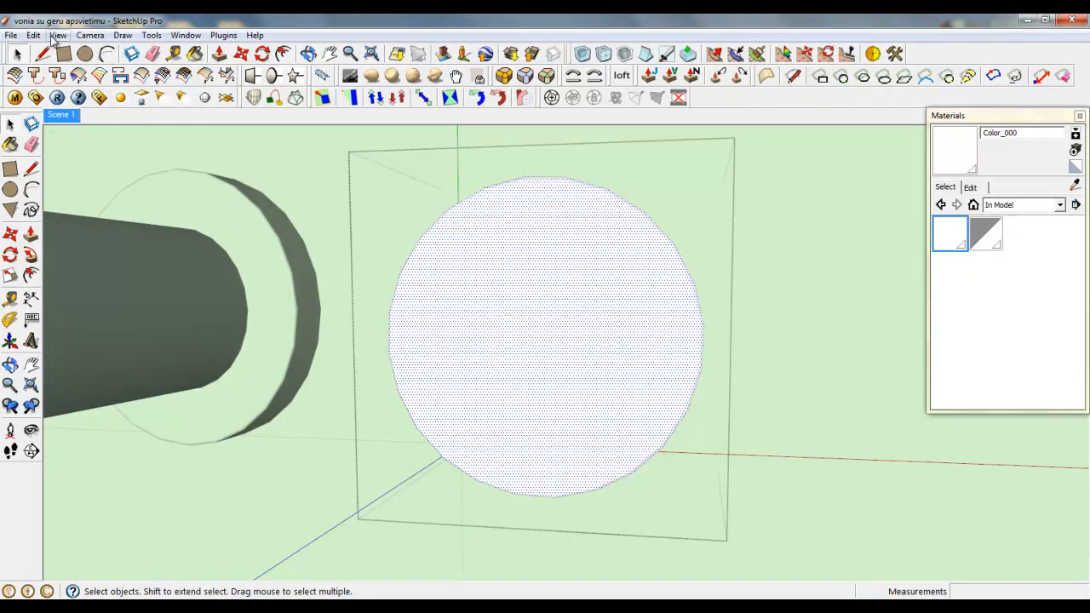
click(57, 35)
click(97, 85)
scroll(494, 285, up, 2)
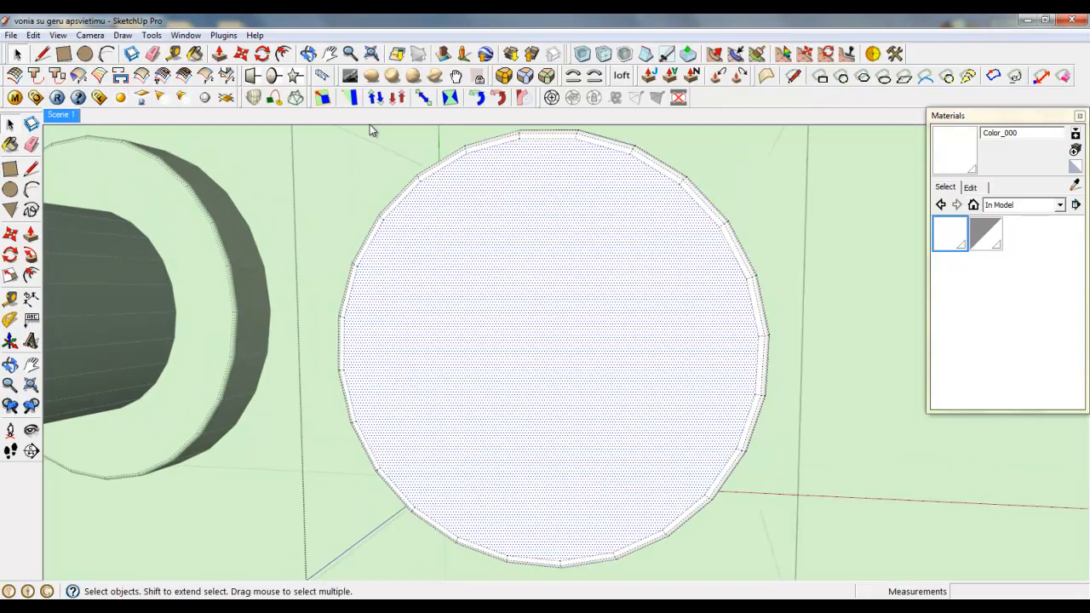
click(283, 53)
click(540, 304)
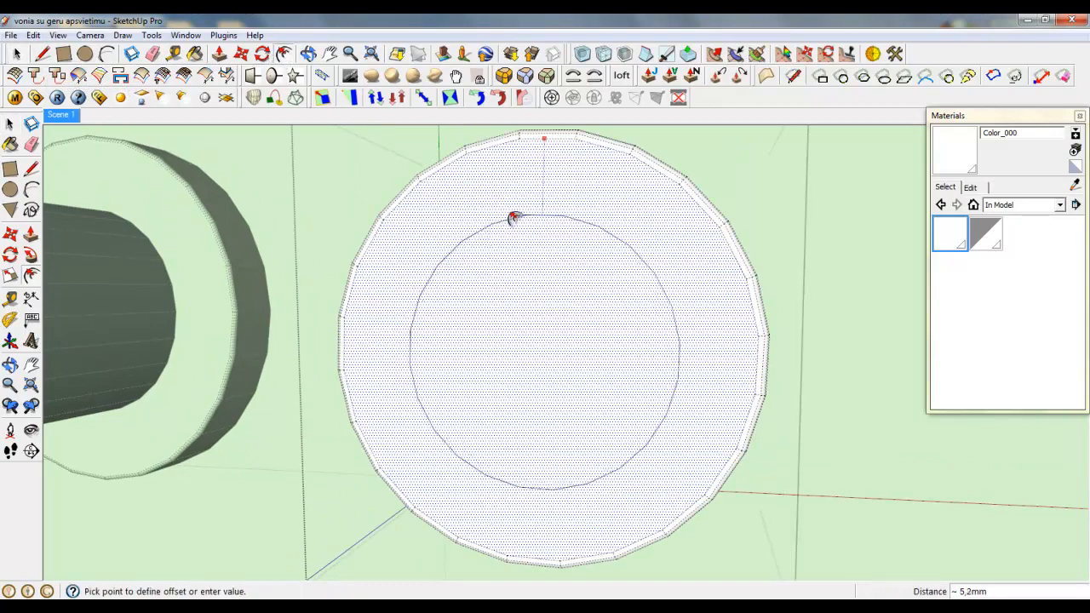
click(517, 225)
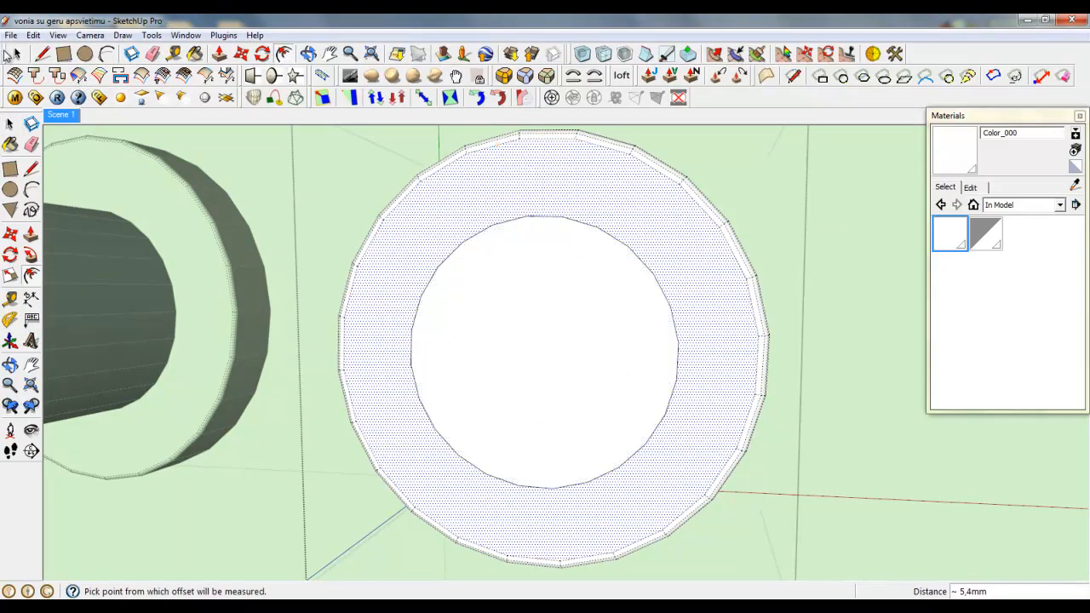
scroll(630, 383, down, 2)
click(644, 401)
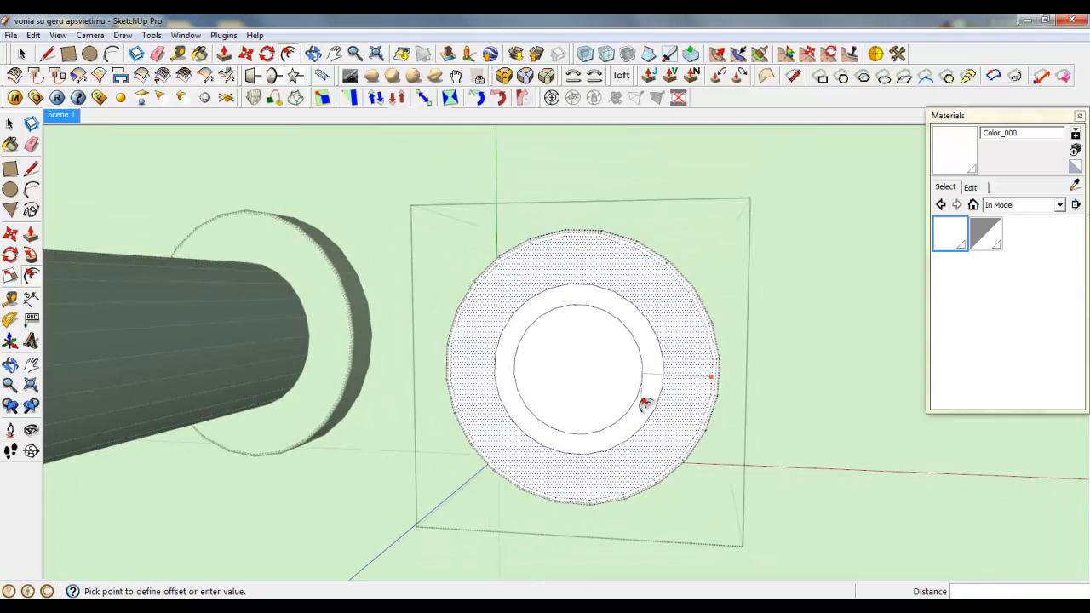
click(22, 53)
Select all side faces around the knob's front section and push them inward about 0.3 mm with Joint Push Pull
scroll(766, 430, down, 3)
scroll(790, 445, up, 4)
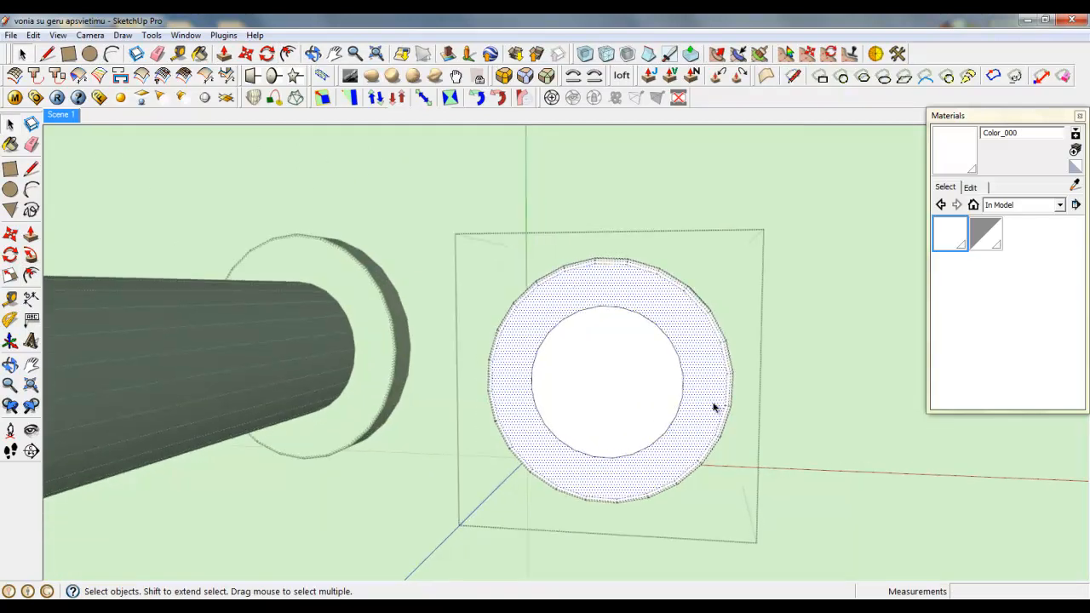
middle_drag(712, 406, 551, 438)
scroll(672, 261, up, 2)
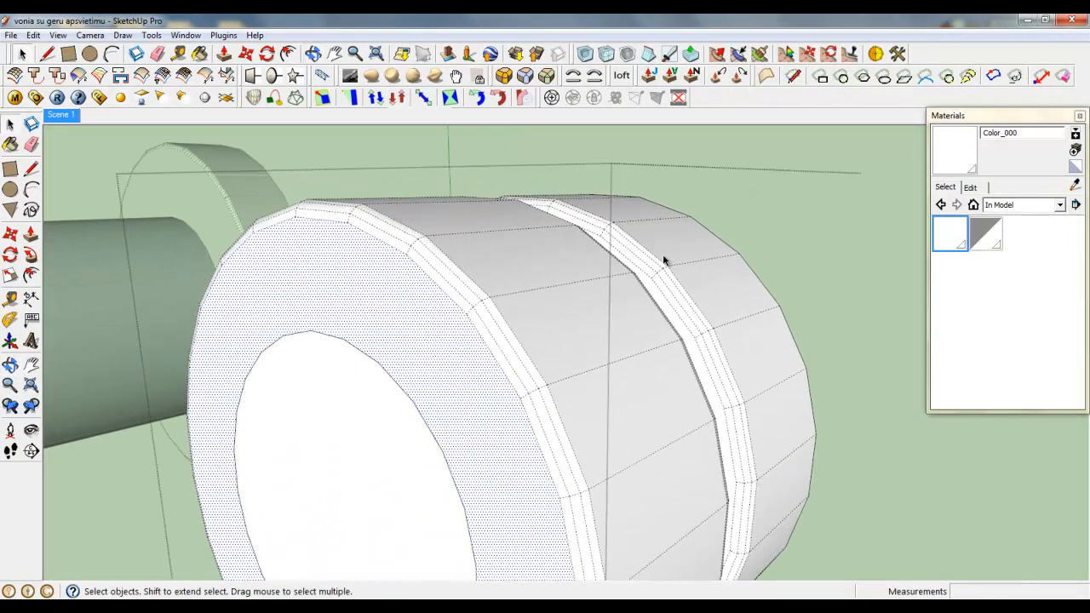
click(617, 314)
scroll(531, 360, up, 2)
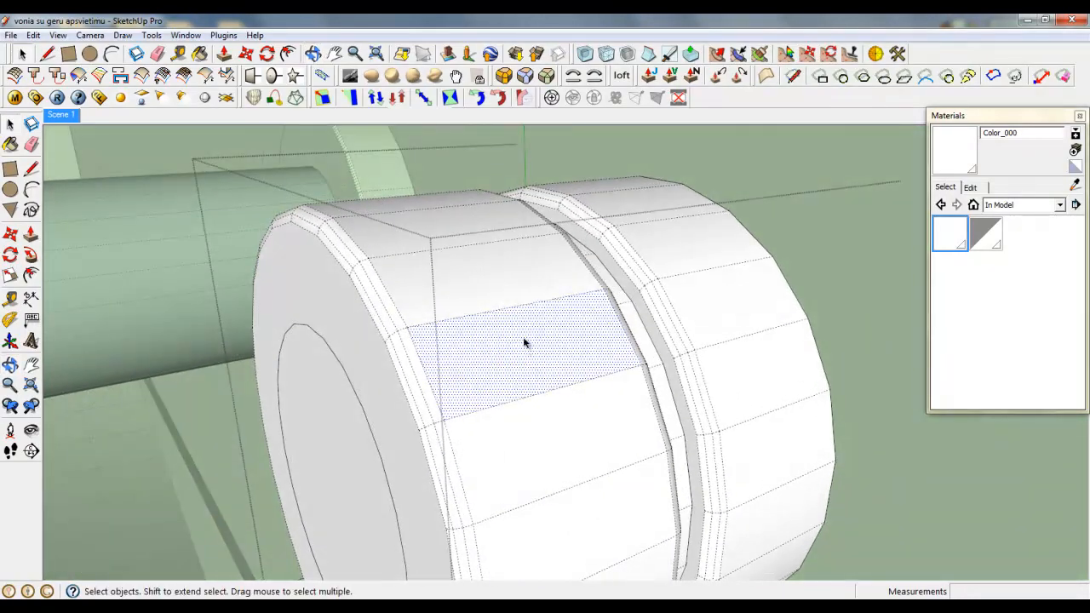
scroll(518, 350, up, 1)
scroll(496, 319, down, 3)
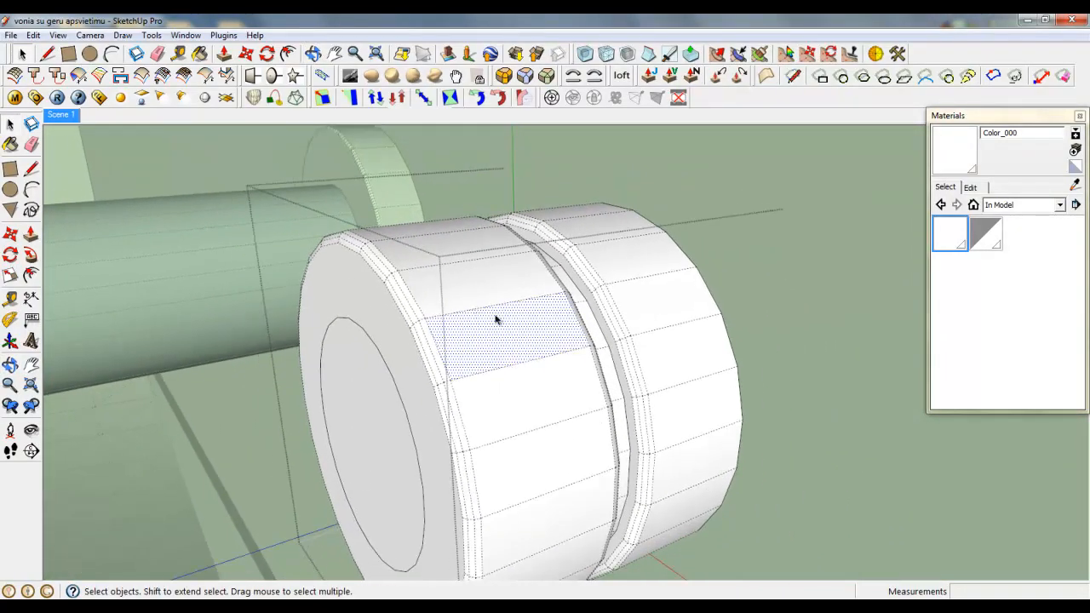
scroll(490, 322, up, 3)
middle_drag(490, 330, 511, 336)
scroll(502, 332, up, 2)
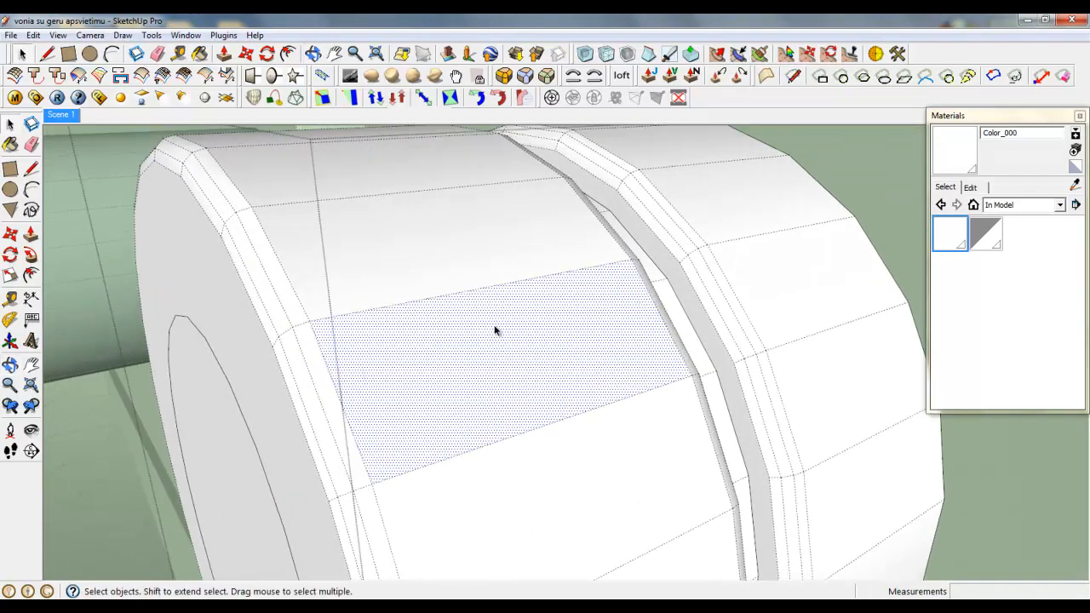
click(418, 248)
ctrl+click(326, 147)
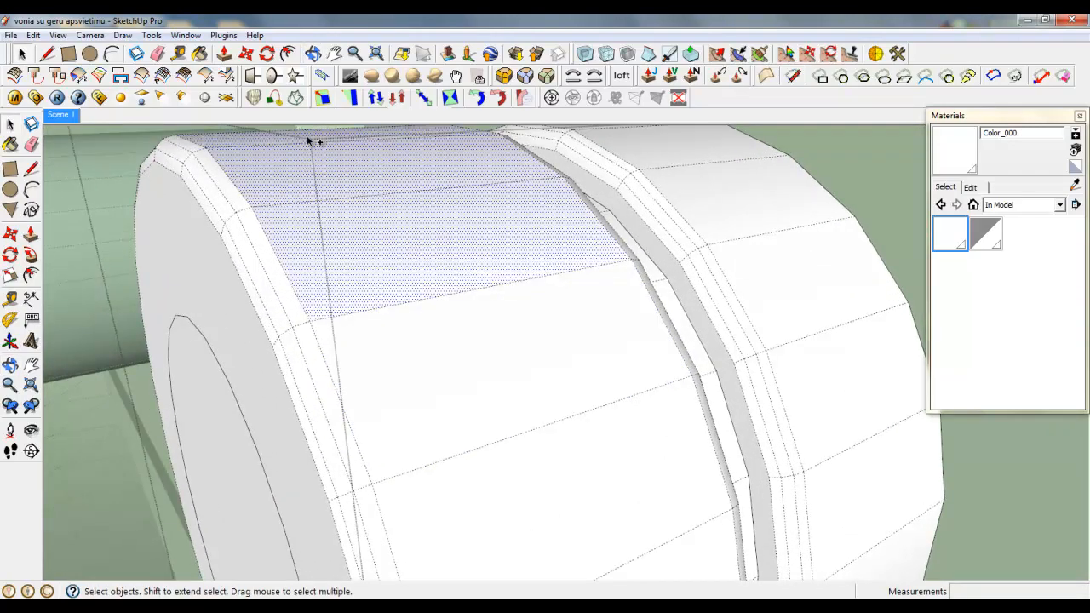
ctrl+click(442, 343)
ctrl+click(557, 491)
scroll(487, 292, down, 4)
ctrl+click(553, 489)
ctrl+click(537, 536)
scroll(523, 364, down, 1)
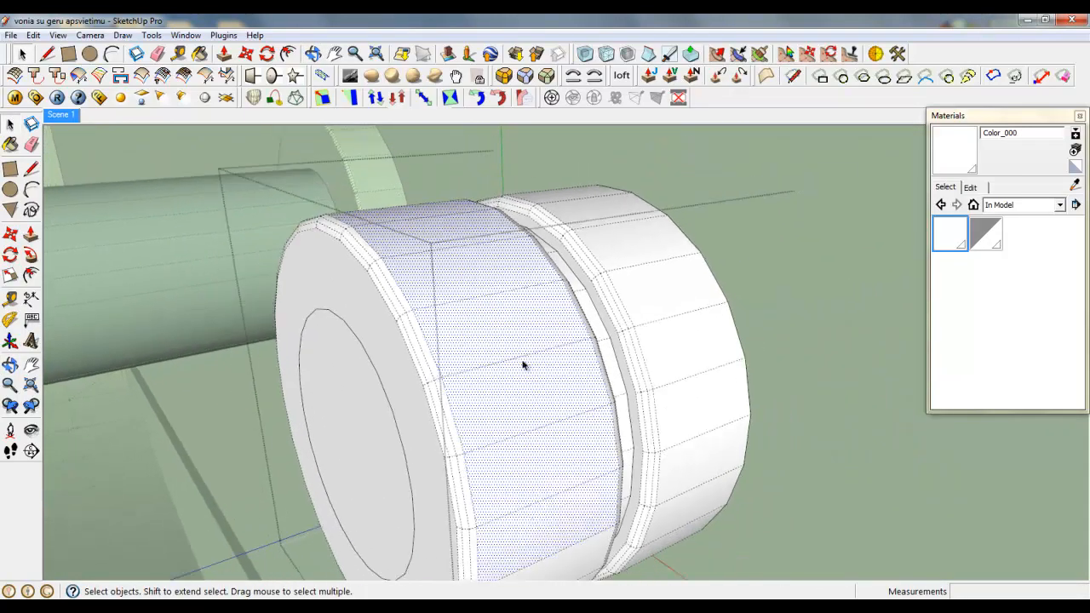
shift+middle_drag(523, 361, 485, 202)
scroll(509, 458, up, 2)
middle_drag(508, 458, 472, 269)
shift+click(472, 270)
shift+click(455, 341)
shift+click(433, 403)
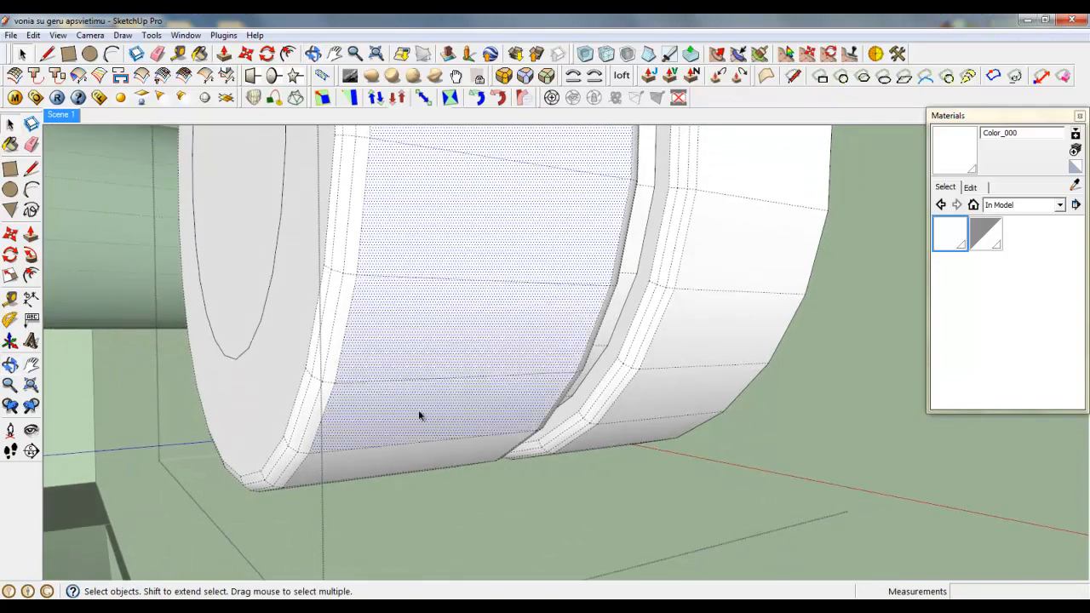
middle_drag(419, 416, 407, 324)
ctrl+click(407, 325)
ctrl+click(319, 373)
middle_drag(318, 373, 502, 363)
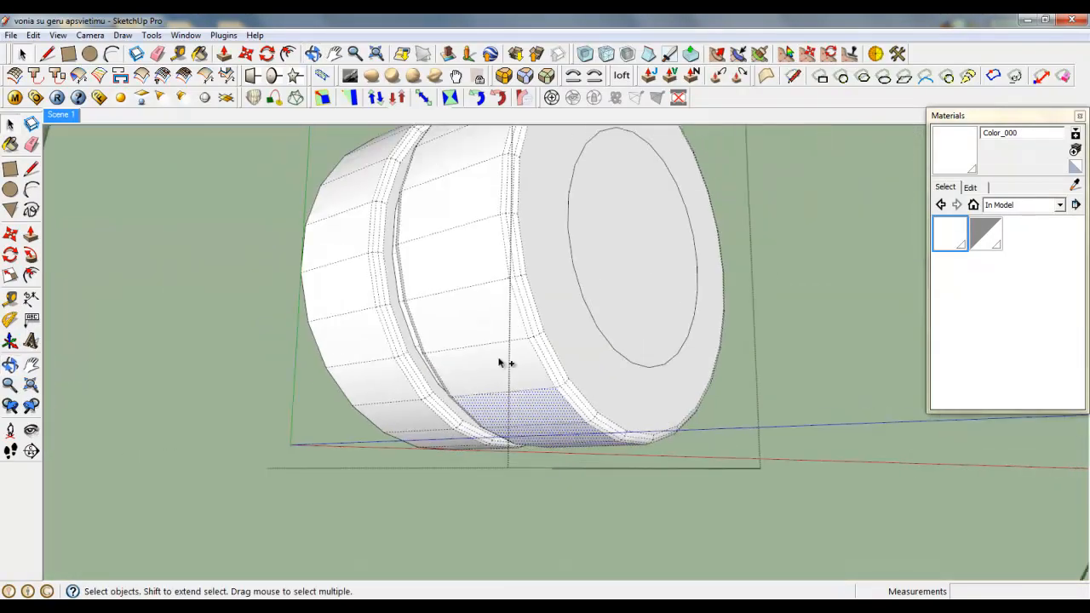
ctrl+click(499, 362)
ctrl+click(472, 304)
ctrl+click(467, 258)
ctrl+click(465, 200)
ctrl+click(468, 165)
middle_drag(469, 203, 514, 397)
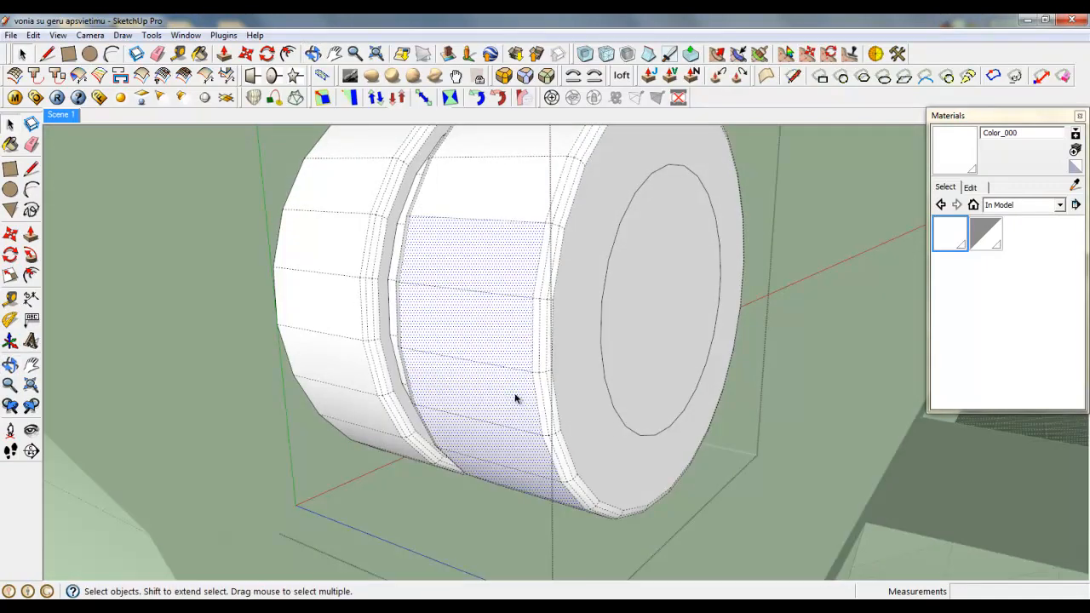
middle_drag(528, 170, 401, 224)
ctrl+click(386, 312)
ctrl+click(410, 264)
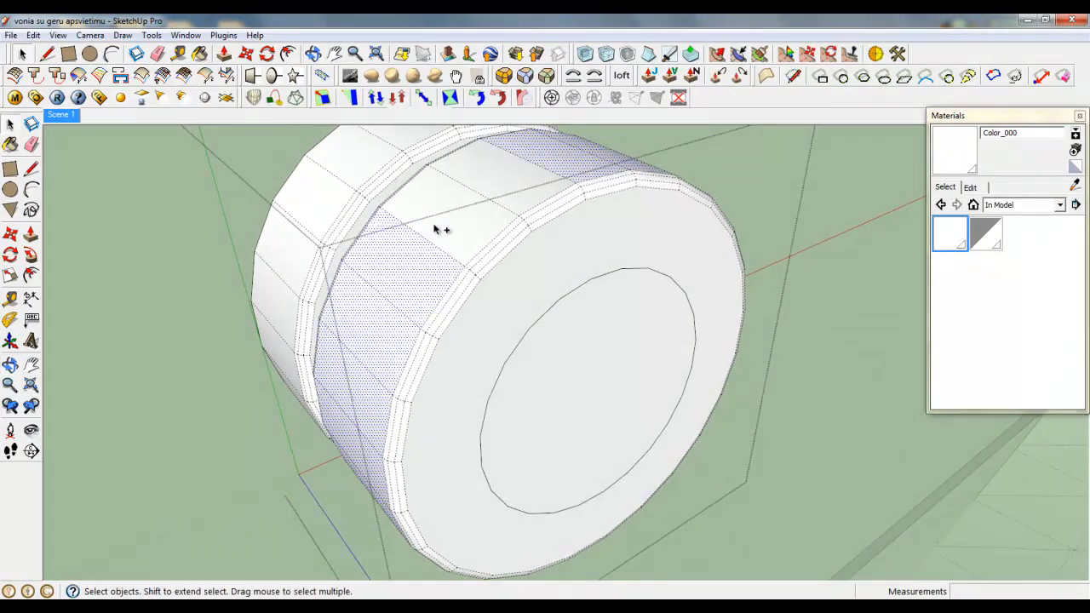
ctrl+click(441, 229)
scroll(511, 154, up, 6)
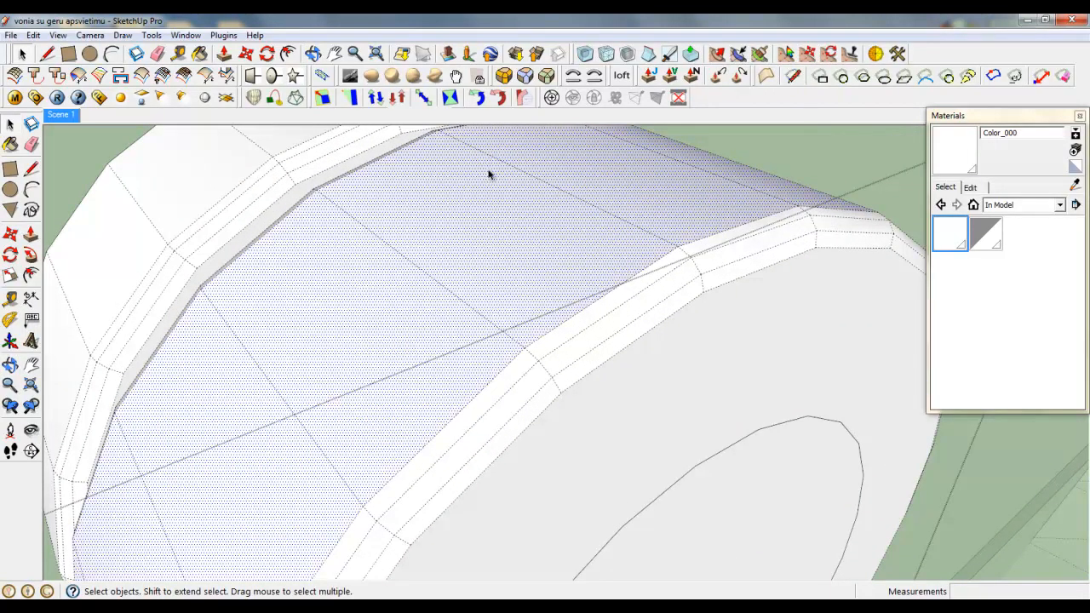
click(656, 97)
click(511, 191)
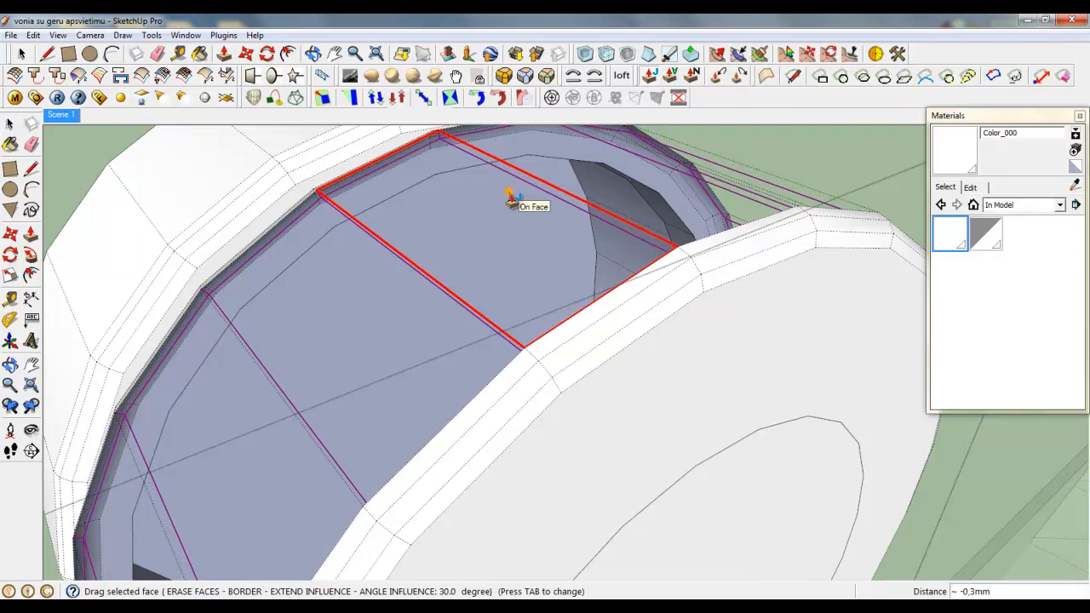
click(511, 197)
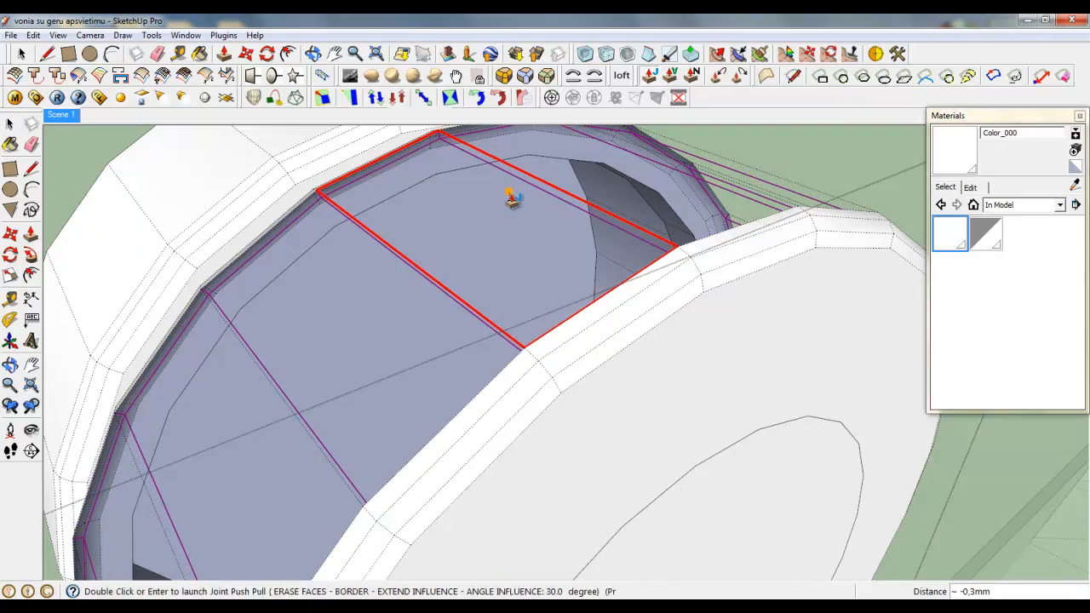
key(Return)
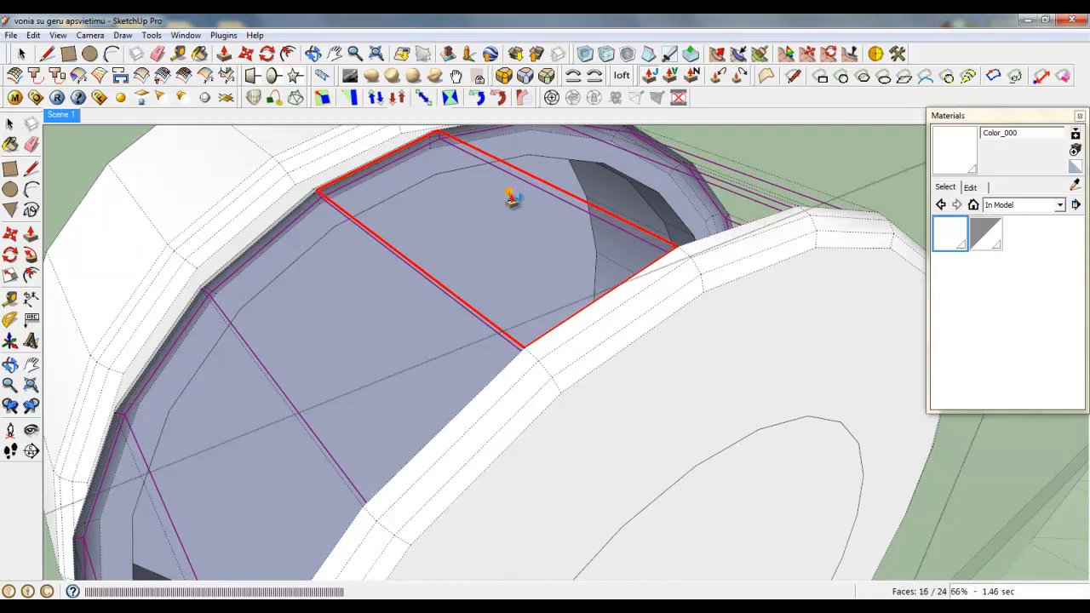
middle_drag(511, 202, 272, 170)
scroll(520, 185, down, 6)
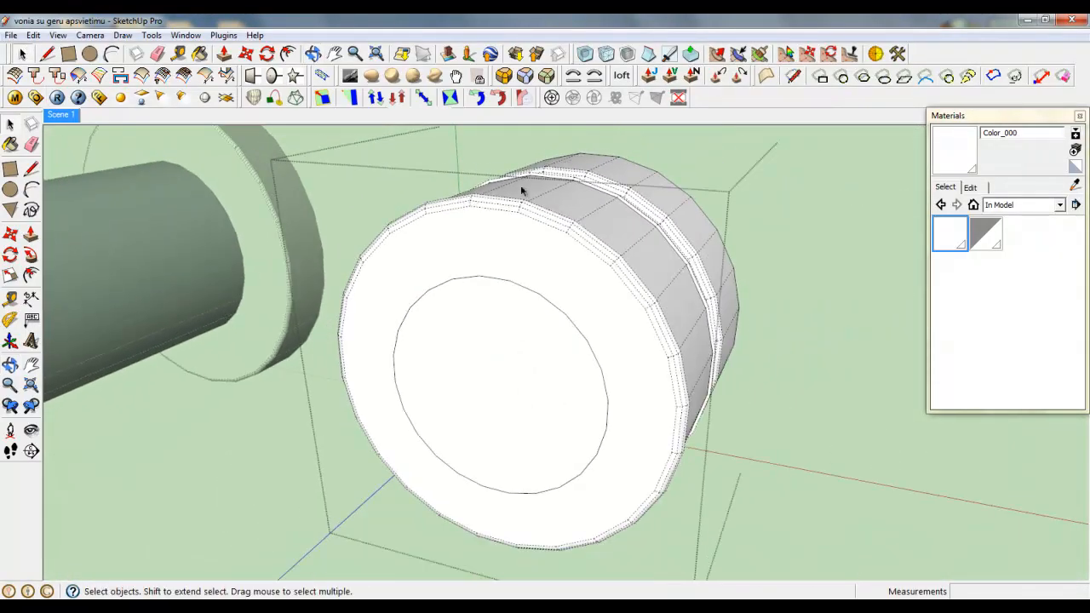
Close the knob group and place a copy of it on the wall at the other side of the faucet pipe
scroll(535, 186, down, 3)
right_click(634, 234)
click(640, 245)
click(550, 228)
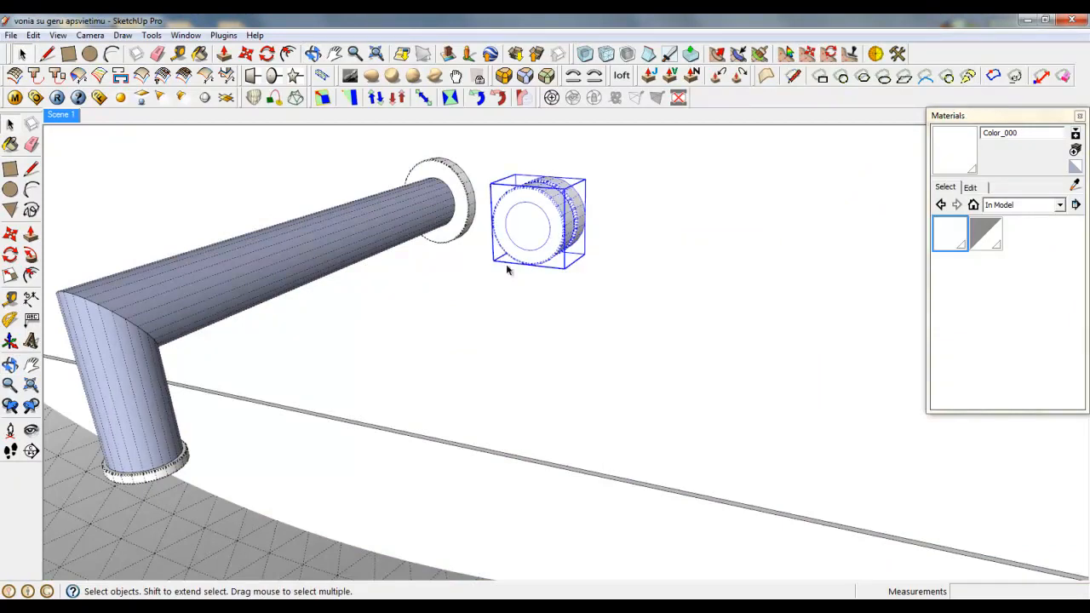
middle_drag(506, 265, 645, 258)
click(246, 53)
click(508, 332)
key(ctrl)
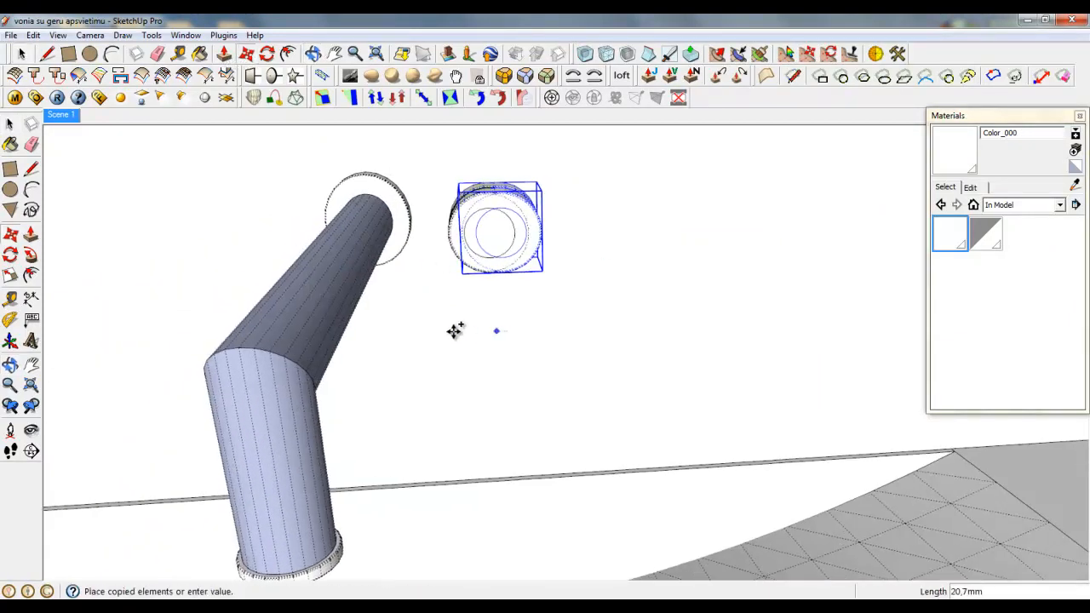
scroll(603, 366, down, 5)
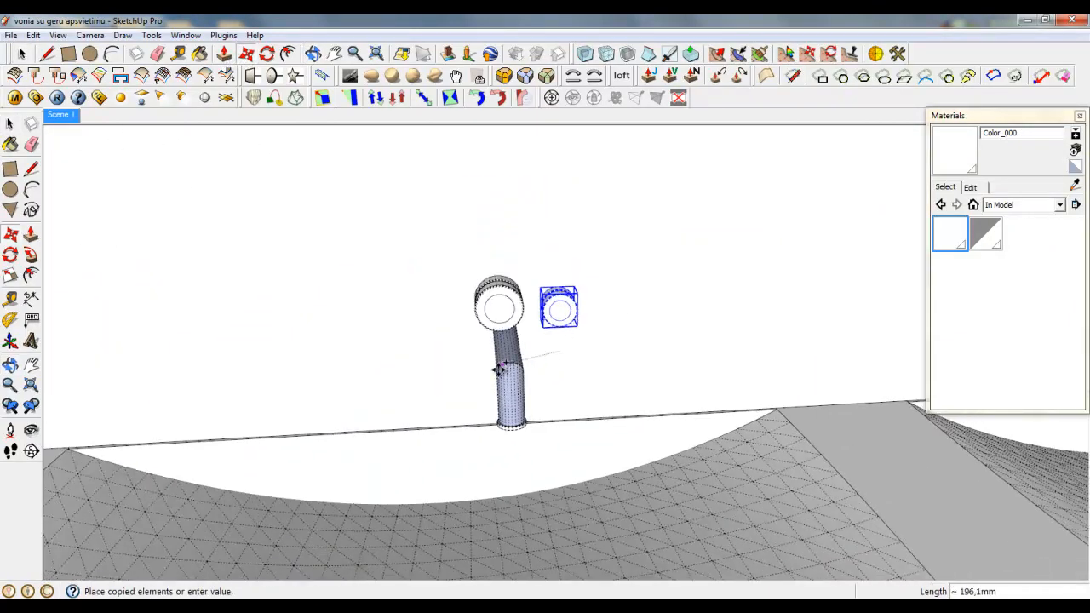
click(446, 354)
key(space)
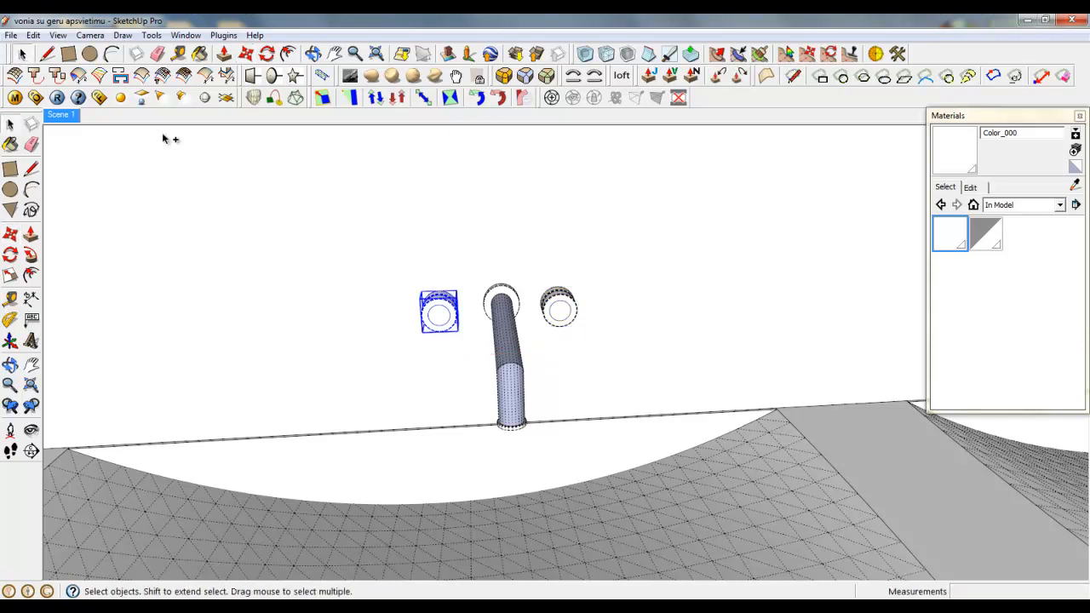
Make the faucet pipe and both knobs into one component named Tap
ctrl+click(517, 339)
right_click(511, 322)
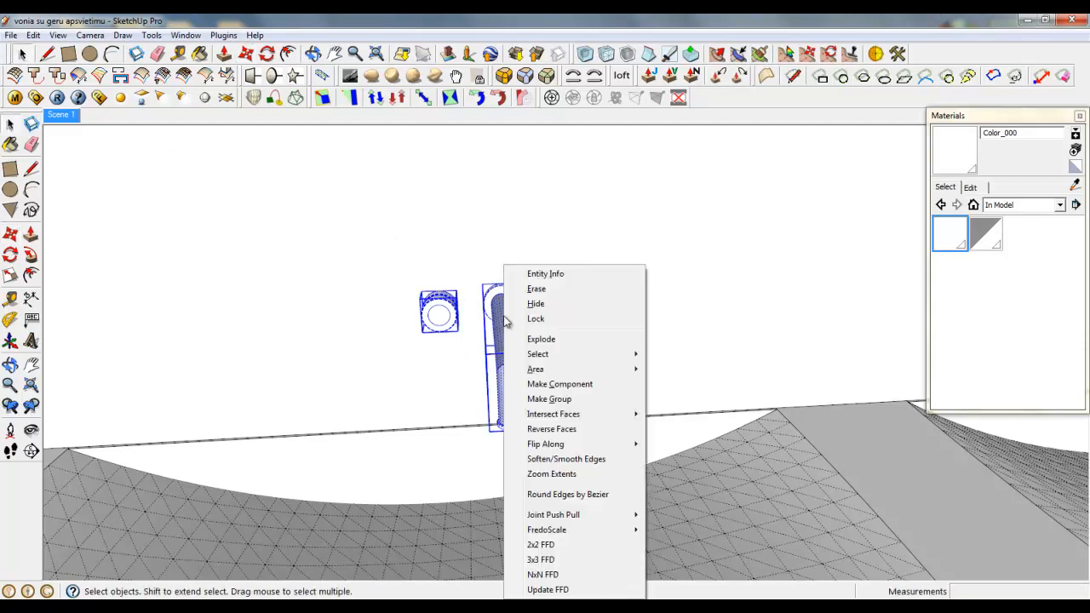
click(562, 382)
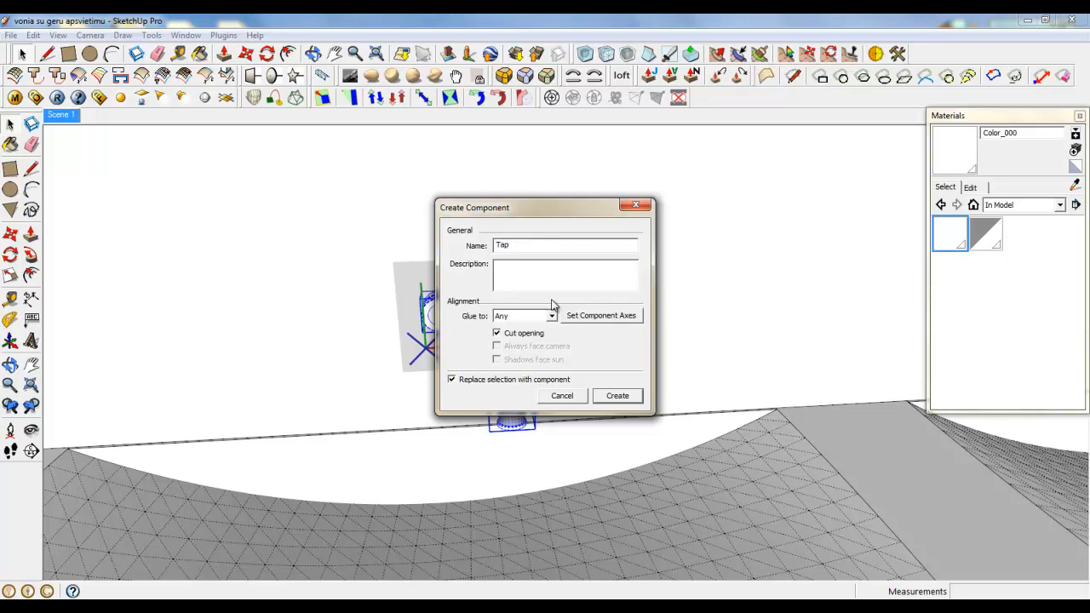
key(Return)
middle_drag(551, 304, 281, 328)
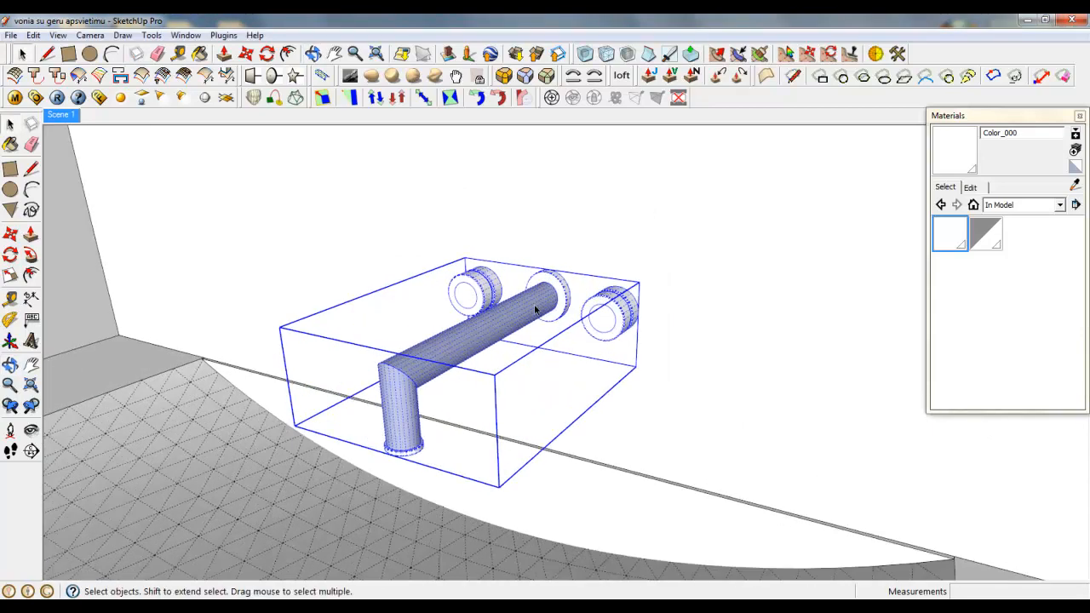
Paint all faces of the faucet pipe group inside the Tap component with Color_000 and close the groups
double_click(536, 310)
triple_click(535, 315)
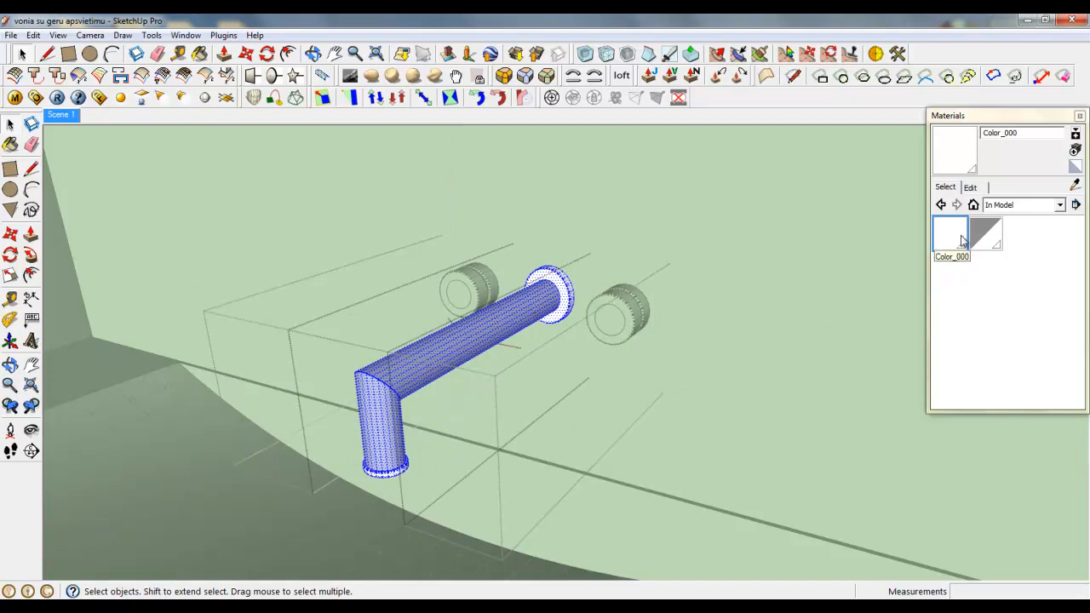
click(961, 237)
click(555, 298)
click(959, 238)
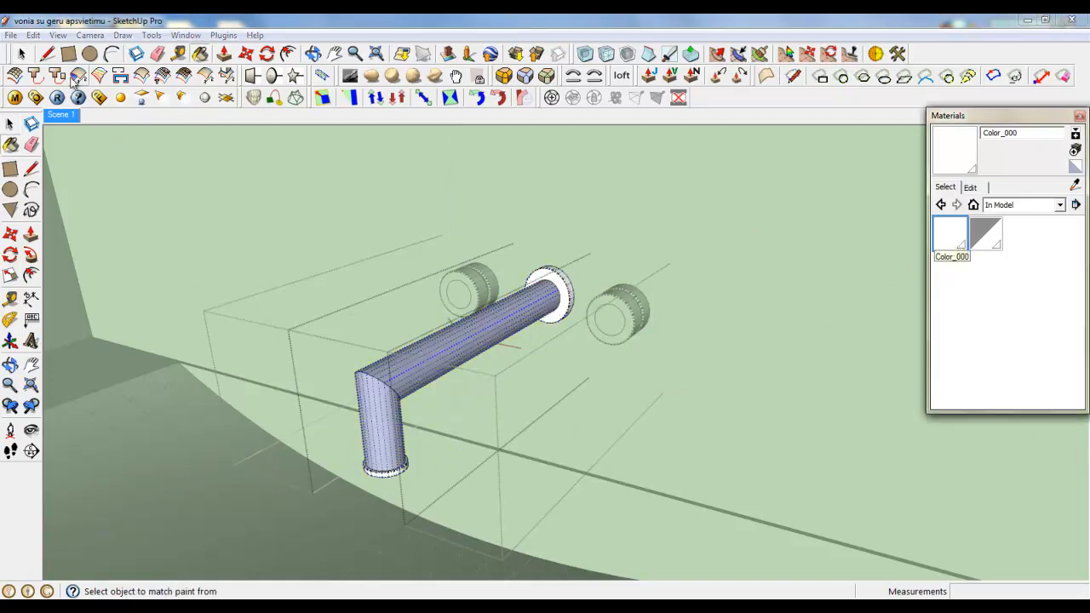
key(space)
drag(167, 150, 897, 584)
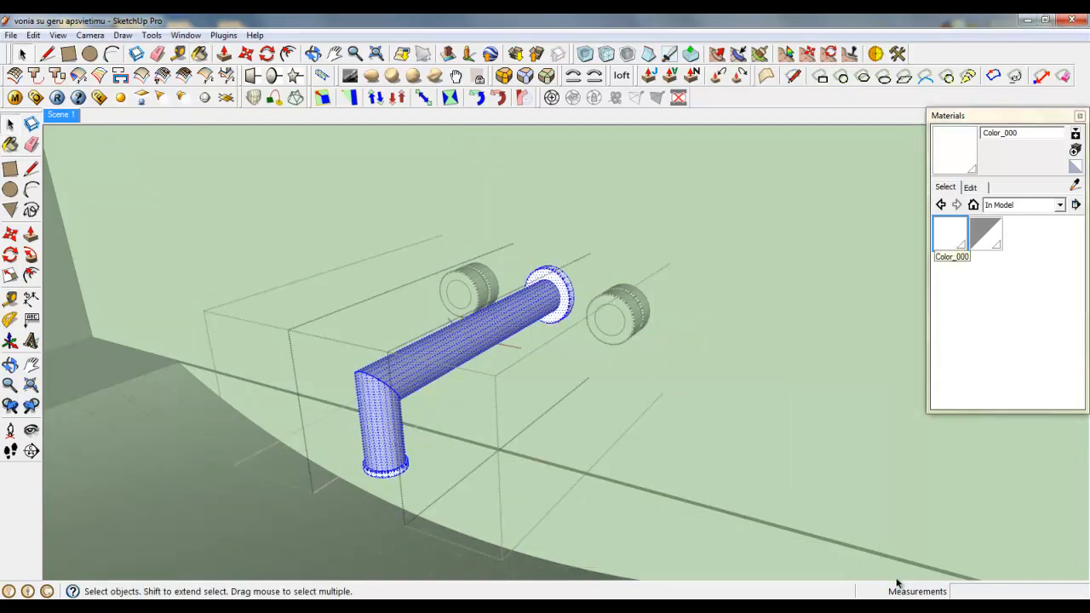
click(950, 232)
click(531, 316)
right_click(489, 224)
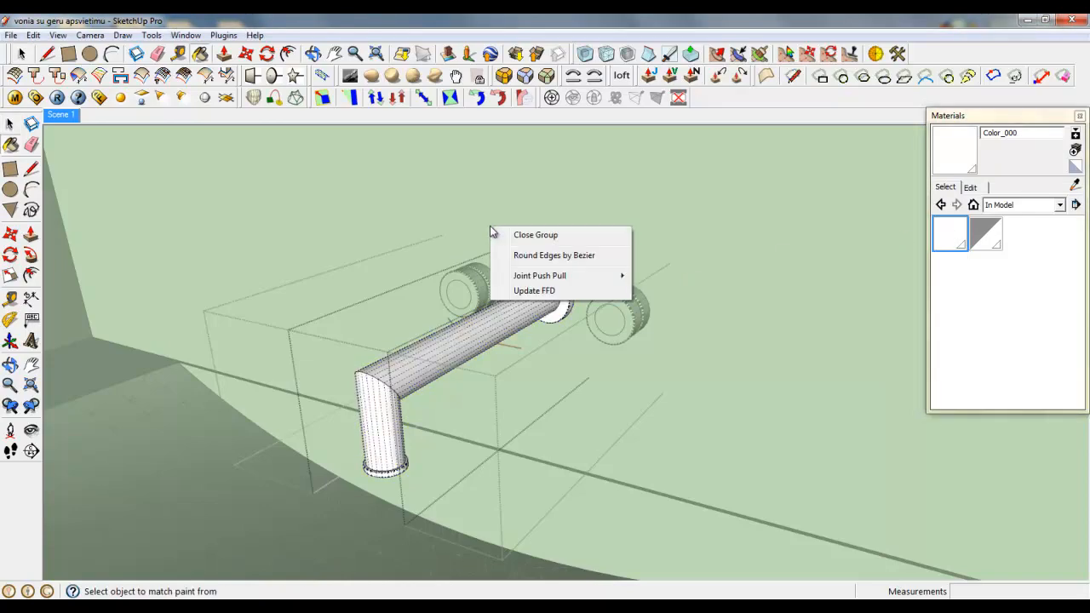
click(528, 235)
scroll(392, 233, down, 3)
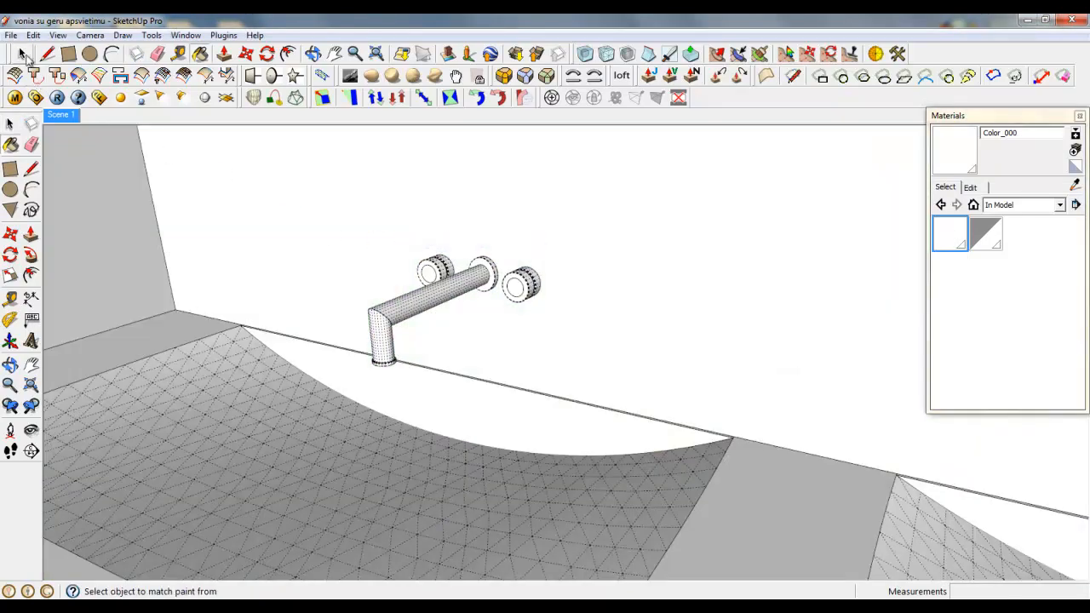
Shorten the faucet pipe vertically inside the Tap component with Scale to about 0.84 and close the component
click(23, 56)
scroll(298, 256, down, 5)
click(294, 259)
middle_drag(294, 260, 297, 269)
scroll(298, 269, up, 3)
scroll(352, 230, up, 3)
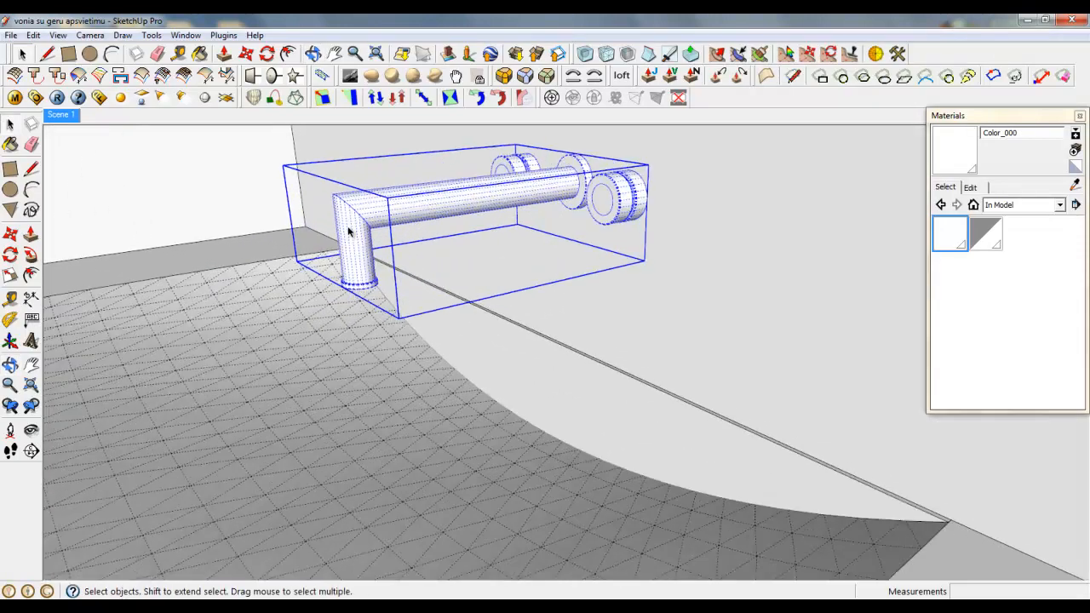
double_click(350, 227)
scroll(351, 225, up, 3)
click(352, 220)
scroll(396, 334, down, 3)
middle_drag(393, 324, 403, 342)
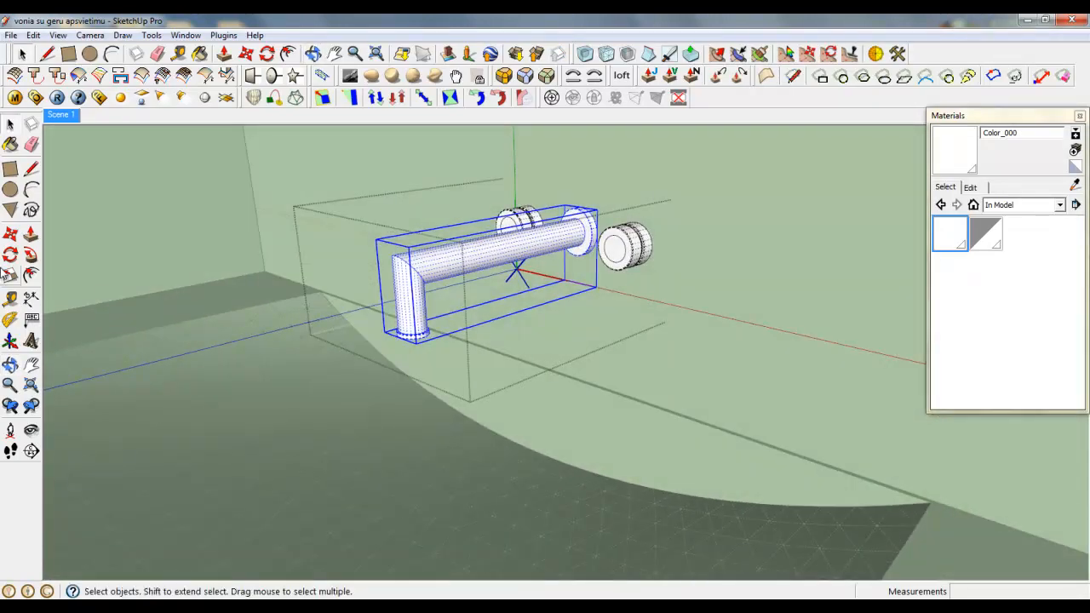
key(s)
scroll(389, 292, up, 3)
drag(398, 284, 467, 278)
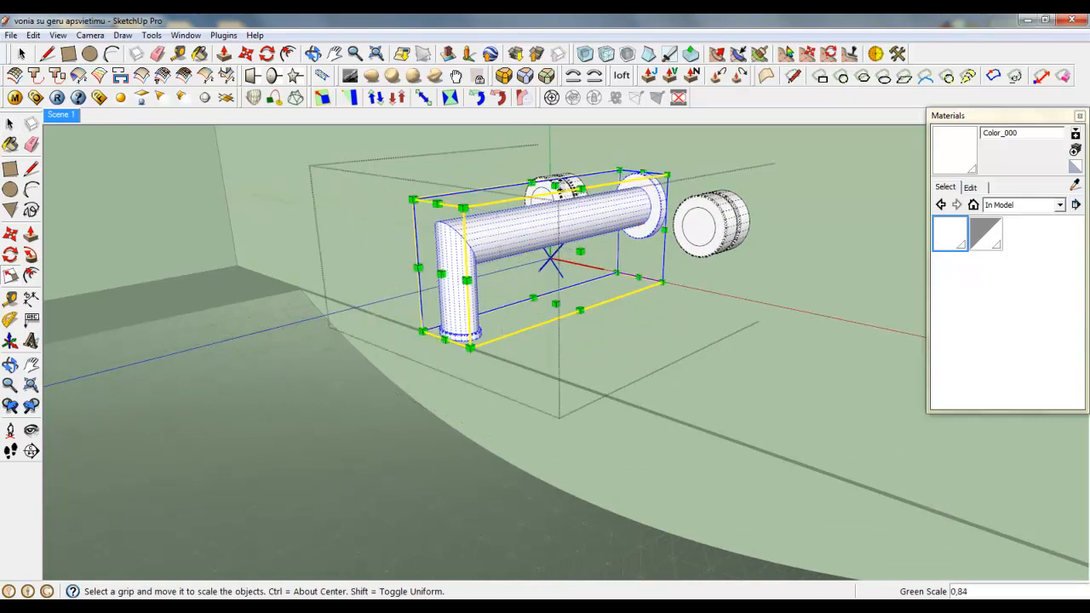
mouse_move(554, 304)
mouse_down()
mouse_move(554, 272)
mouse_move(556, 286)
mouse_up()
right_click(405, 174)
click(451, 182)
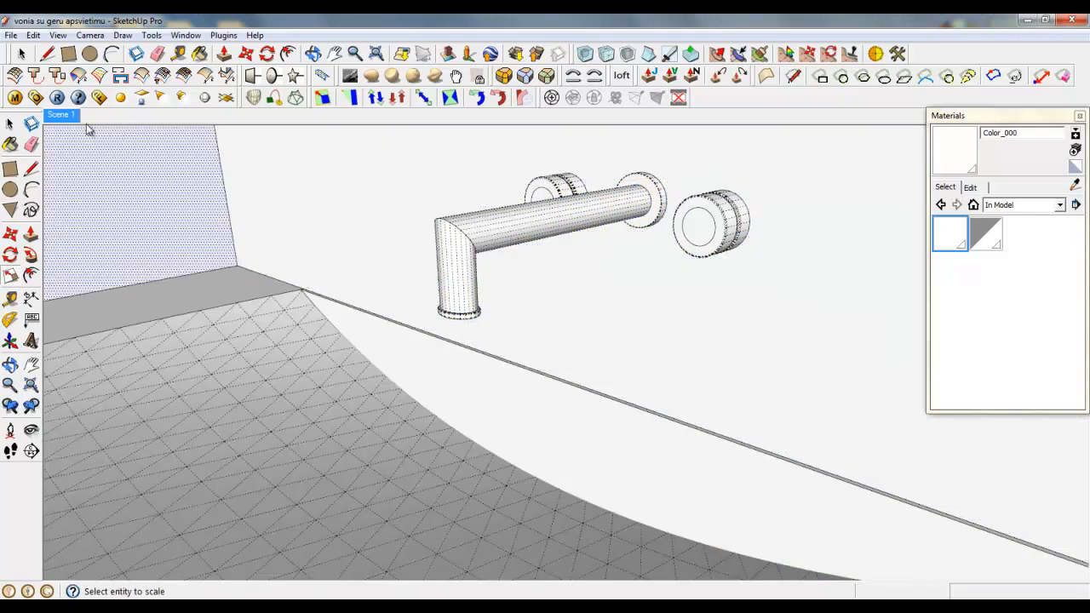
Copy the Tap component about 812 mm along the wall to above the second basin
click(22, 54)
scroll(234, 243, down, 5)
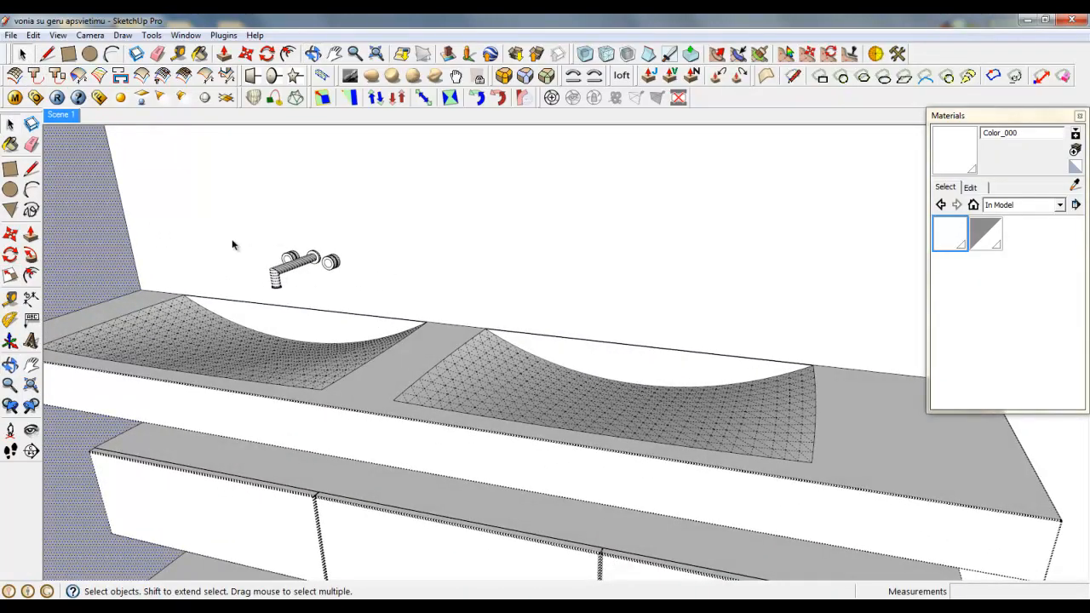
drag(404, 313, 403, 313)
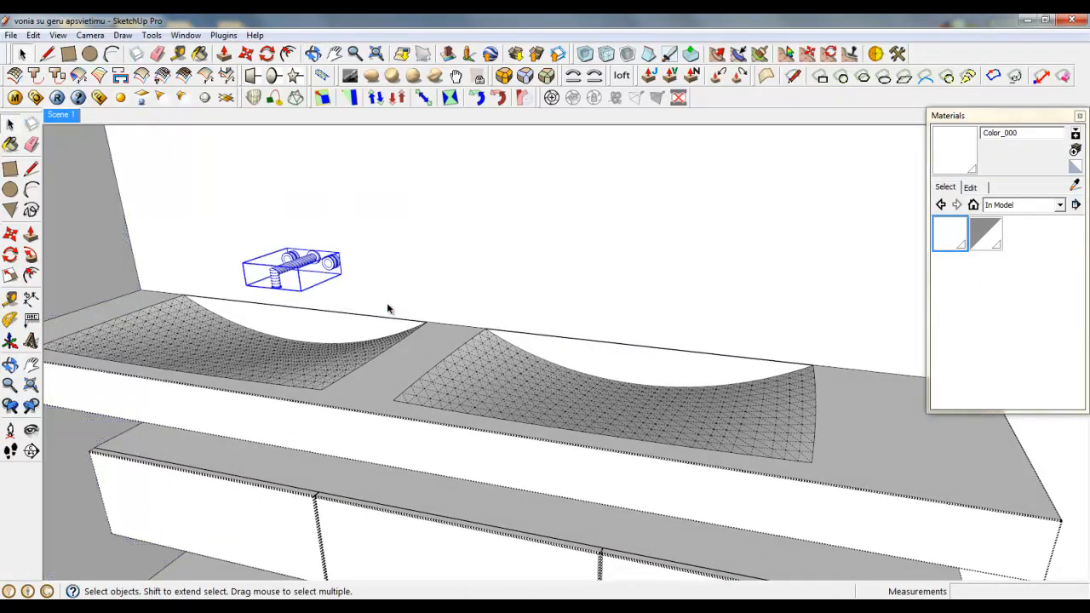
click(246, 54)
click(310, 265)
key(ctrl)
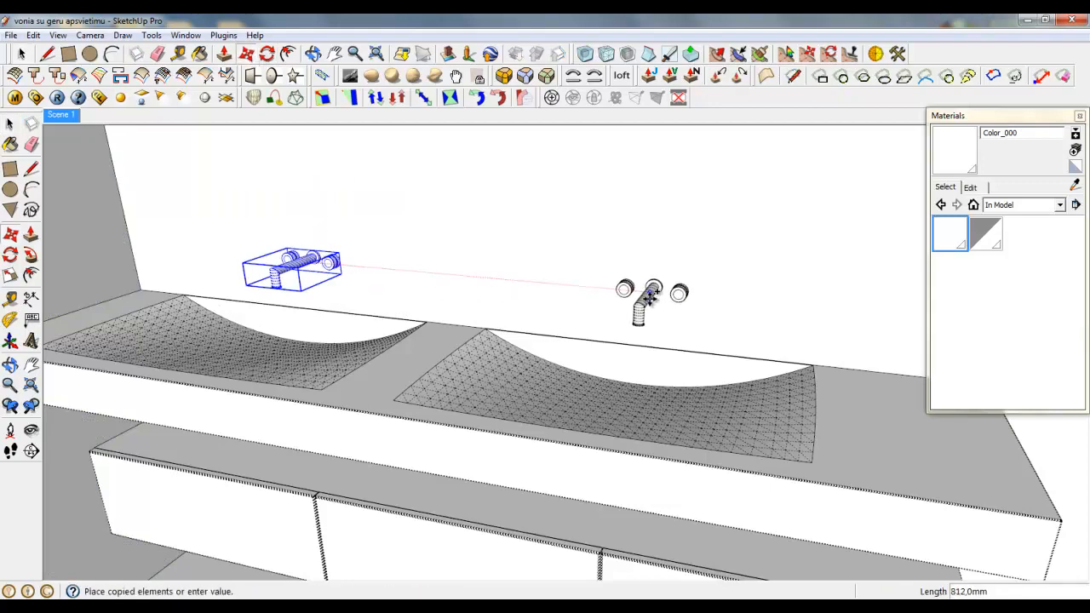
click(647, 296)
middle_drag(674, 404, 579, 404)
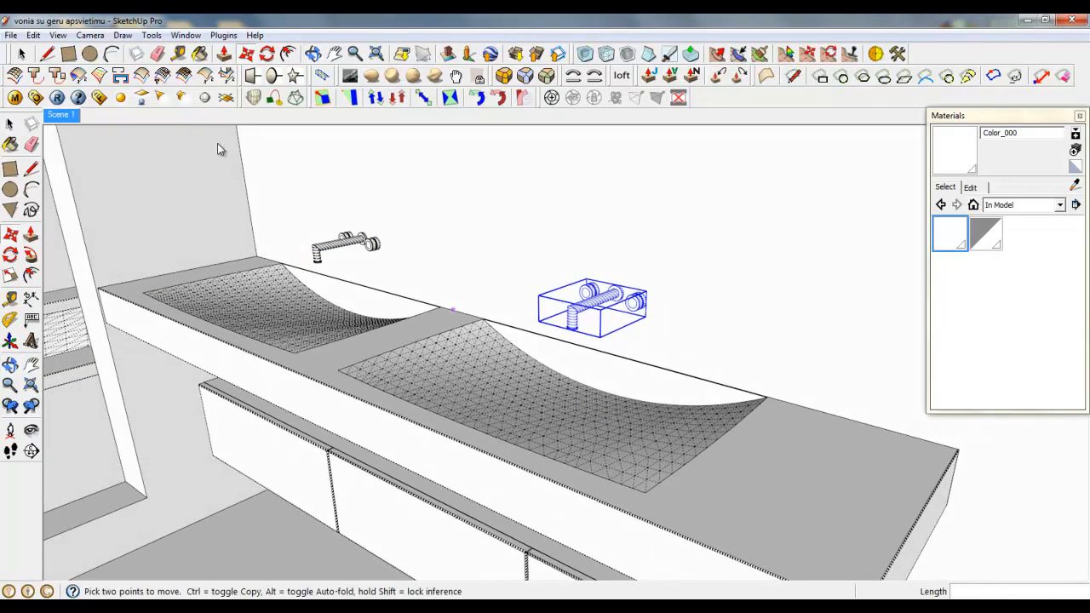
Turn off the hidden geometry display and inspect the countertop with both faucets from different angles
click(58, 35)
click(85, 89)
scroll(562, 341, down, 3)
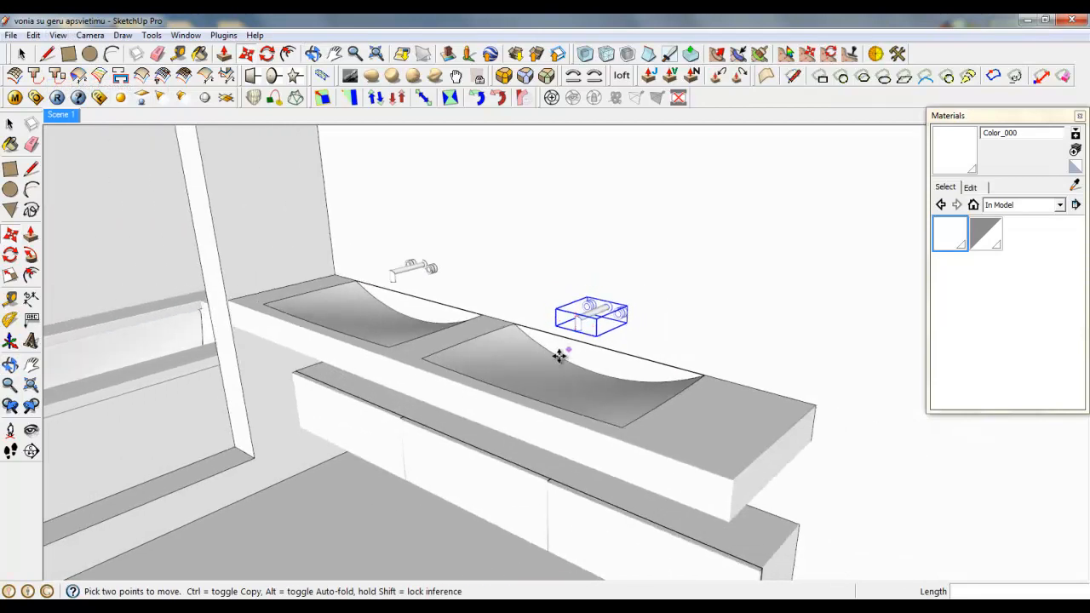
middle_drag(402, 372, 343, 329)
scroll(630, 365, down, 2)
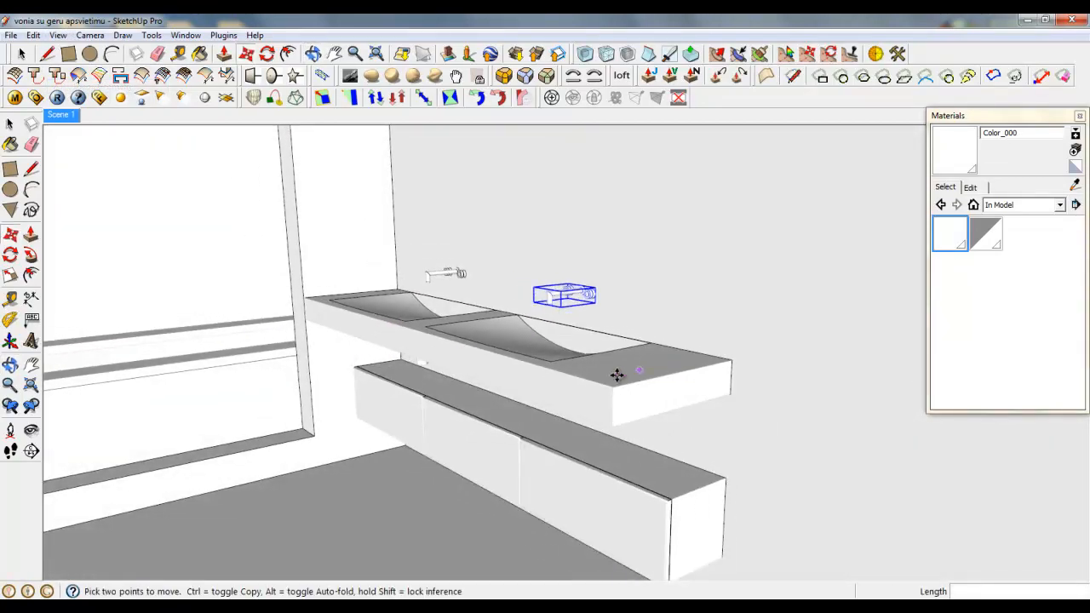
middle_drag(618, 377, 366, 288)
key(m)
scroll(563, 482, up, 1)
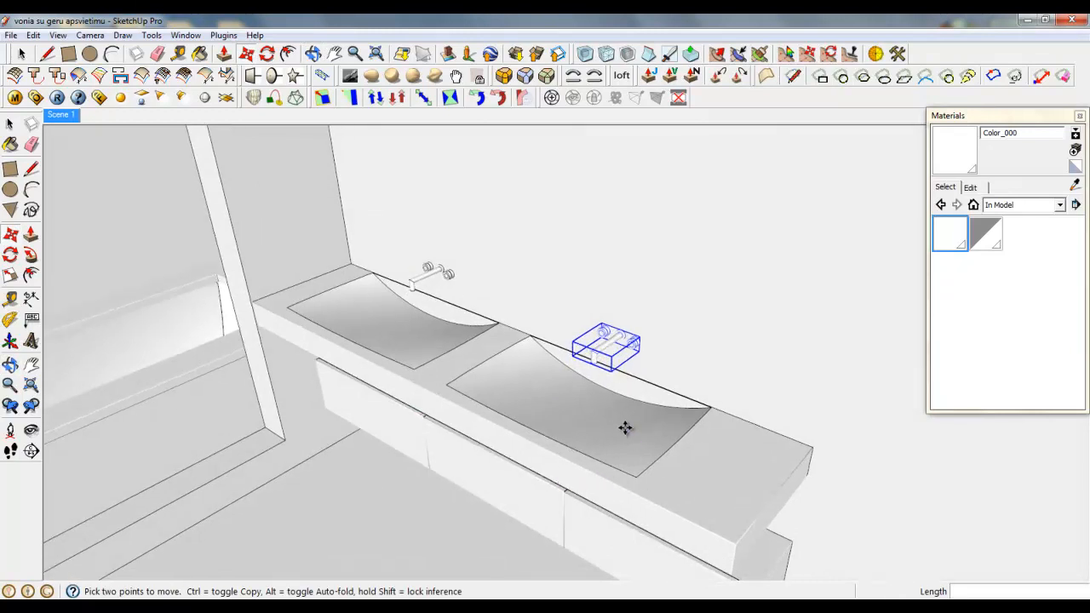
middle_drag(435, 377, 428, 284)
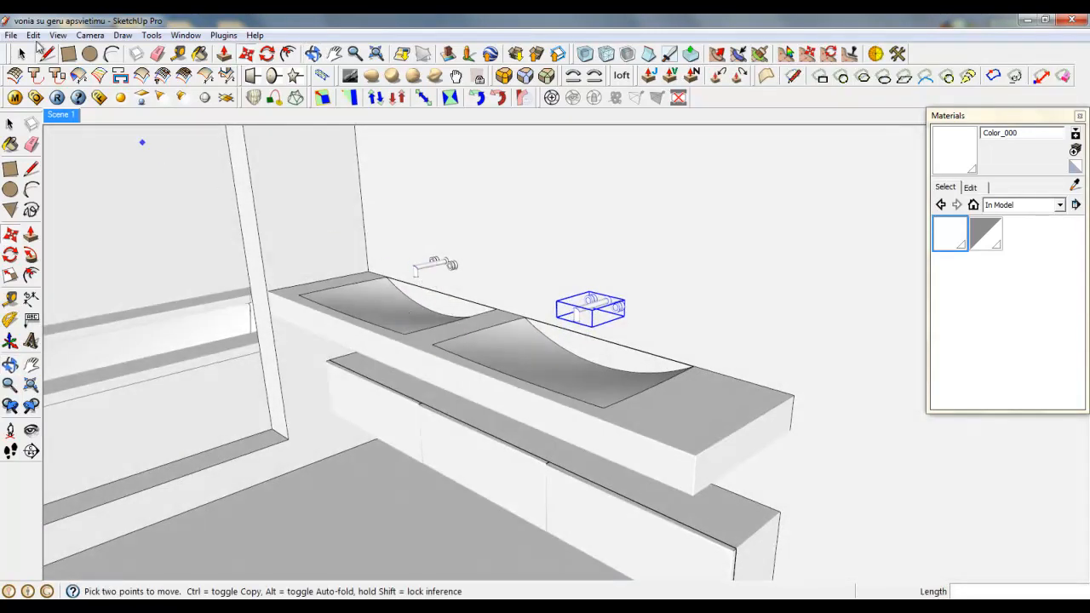
drag(2, 53, 0, 53)
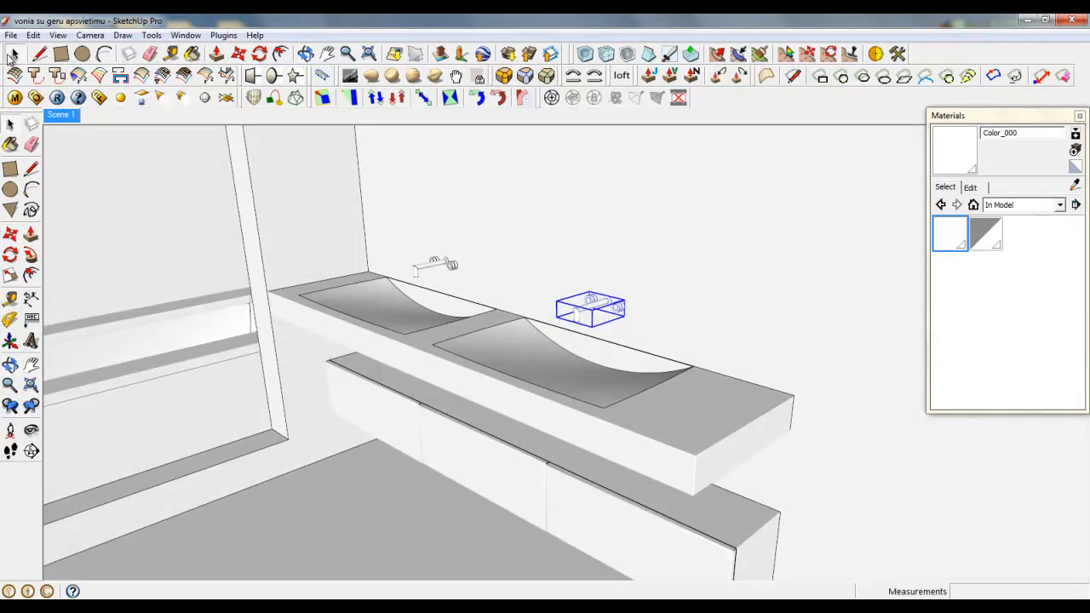